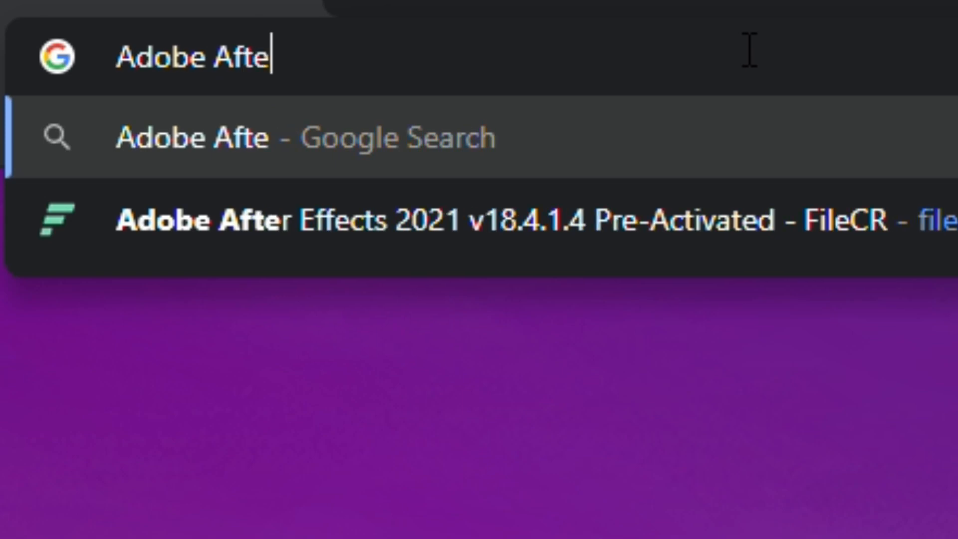
Search the web for Adobe After Effects.
key(BackSpace)
text(effects)
key(Return)
click(152, 143)
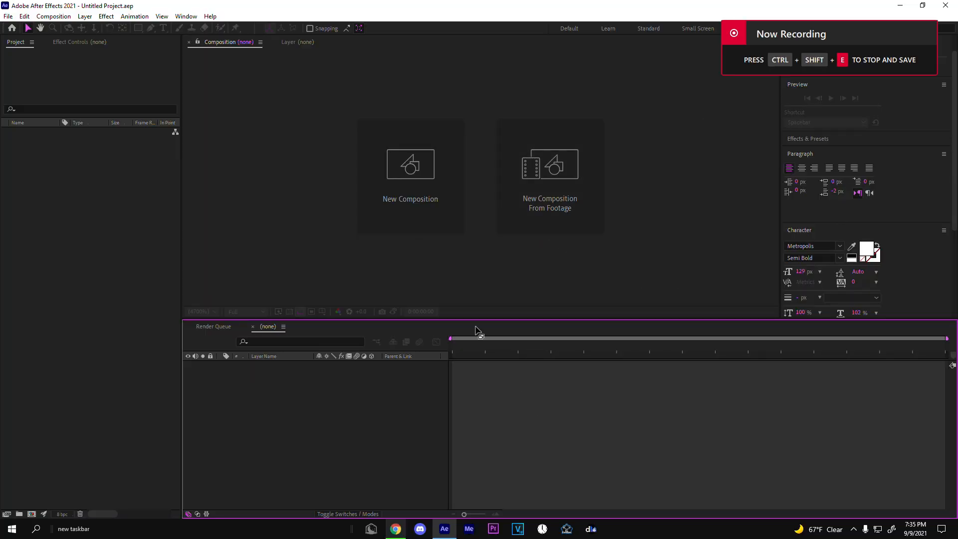
Start a new composition and name it "edit tuturial".
click(438, 159)
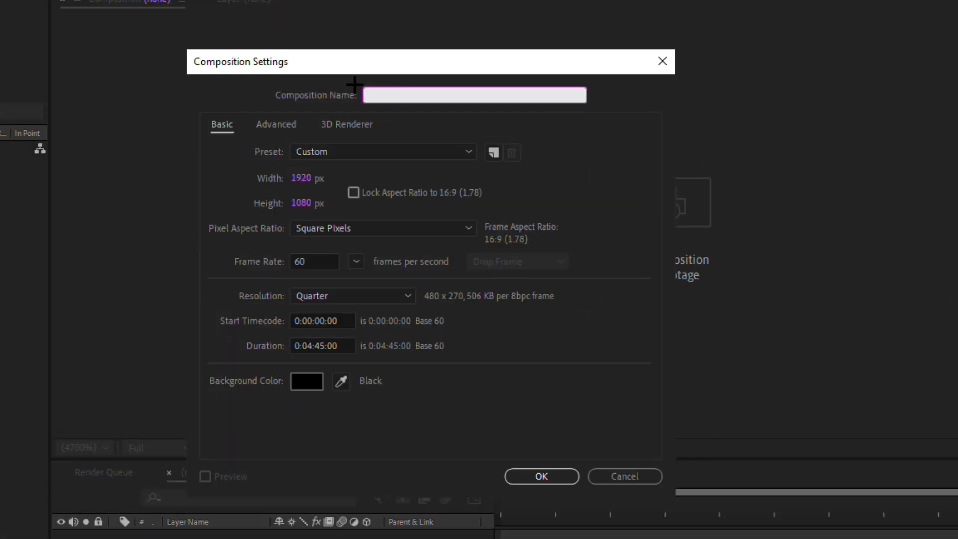
text(e)
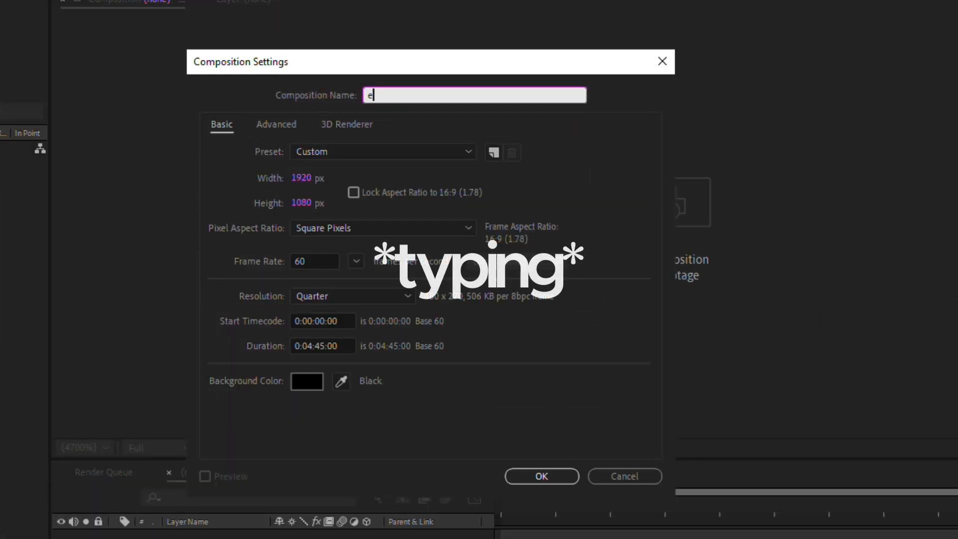
text(dit tutu)
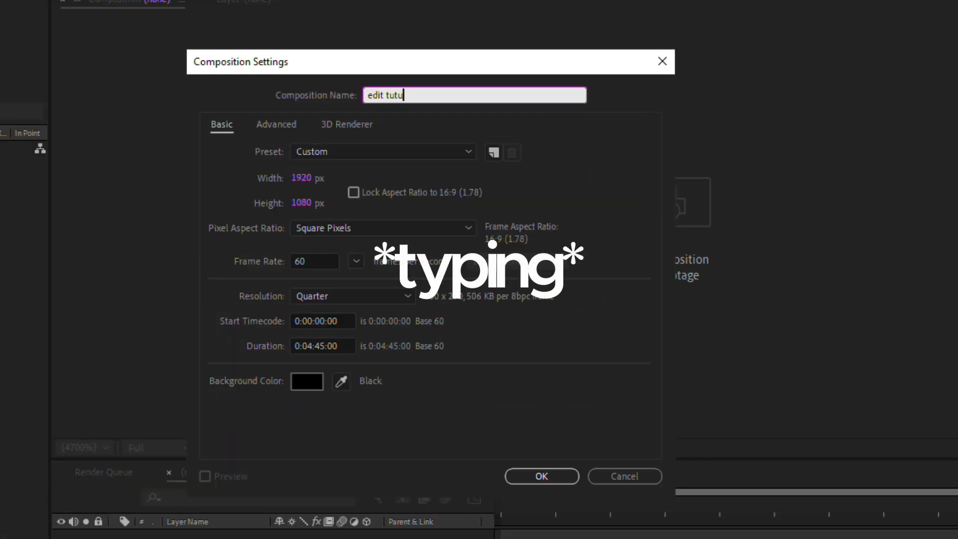
text(rio)
text(l)
Set the composition's frame rate to 24 fps and its duration to 0:01:45:00, and create it.
click(312, 260)
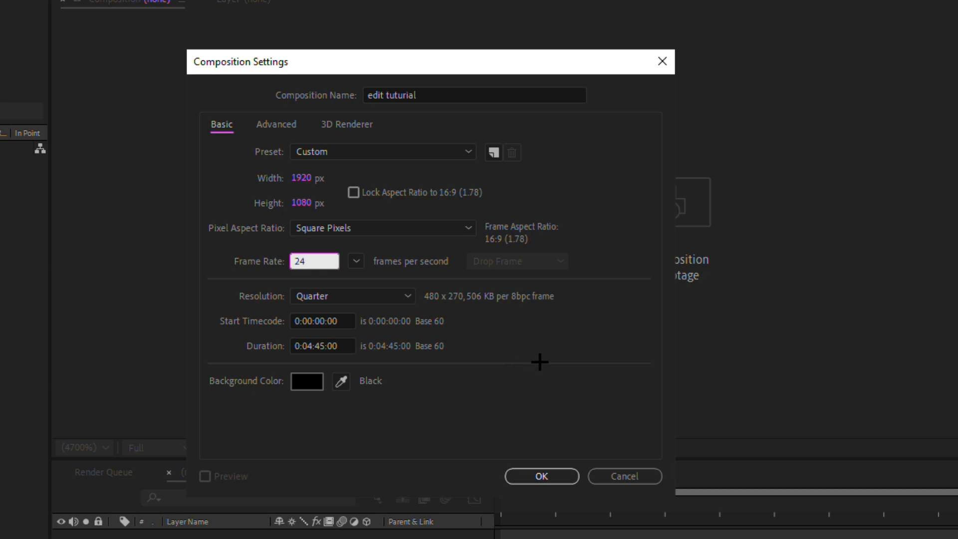
click(539, 363)
click(307, 344)
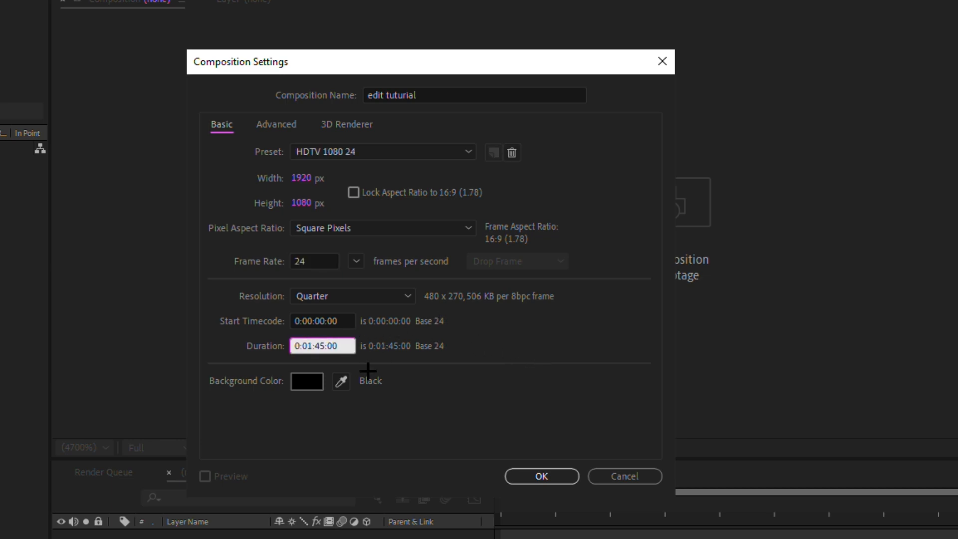
click(576, 482)
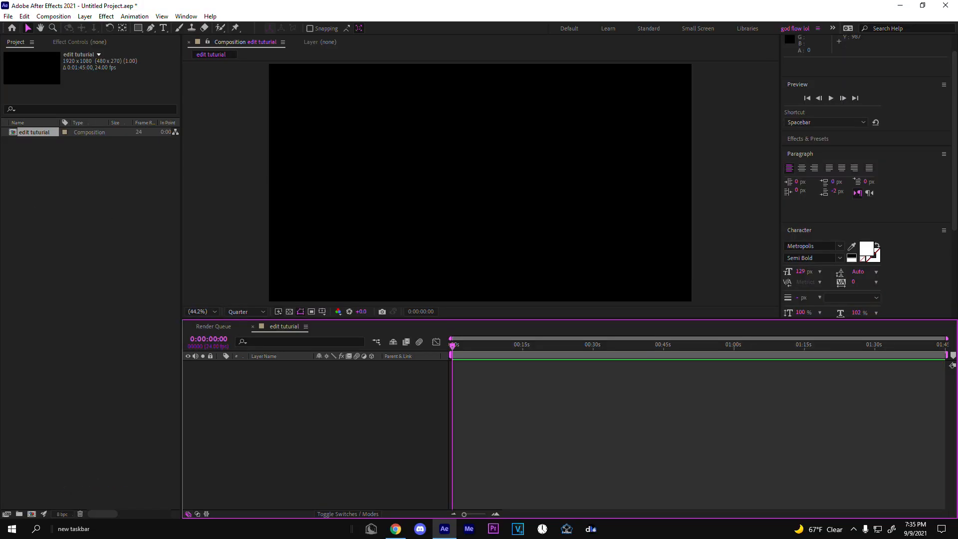
Add the two Fortnite gameplay clips and the song "Juice Wrld - The Bees Knees.mp3" to the composition's timeline.
drag(957, 366, 562, 366)
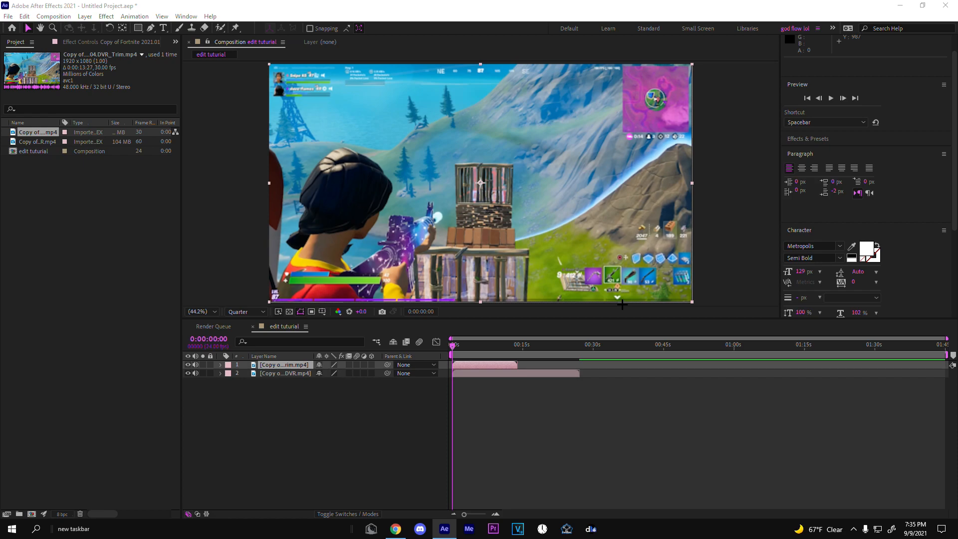
key(super)
text(bee)
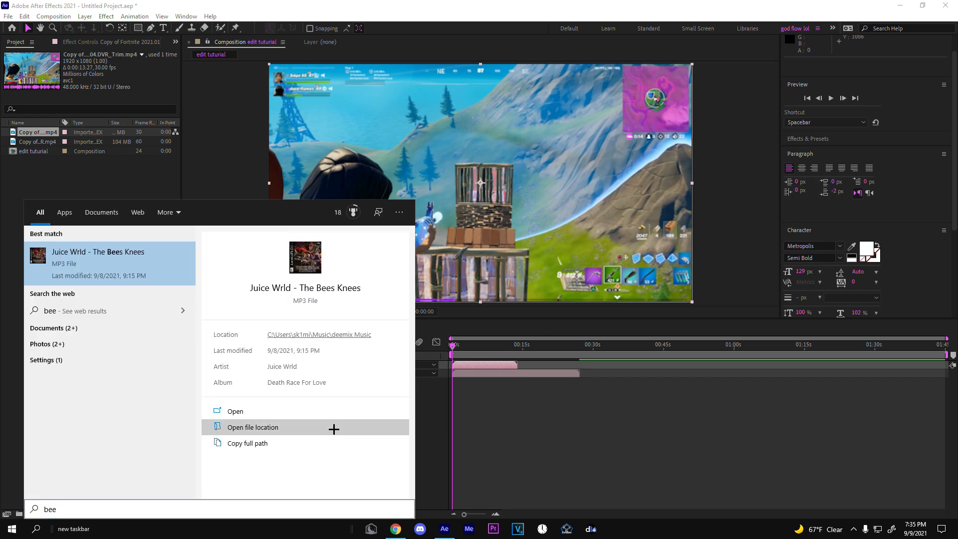
click(331, 425)
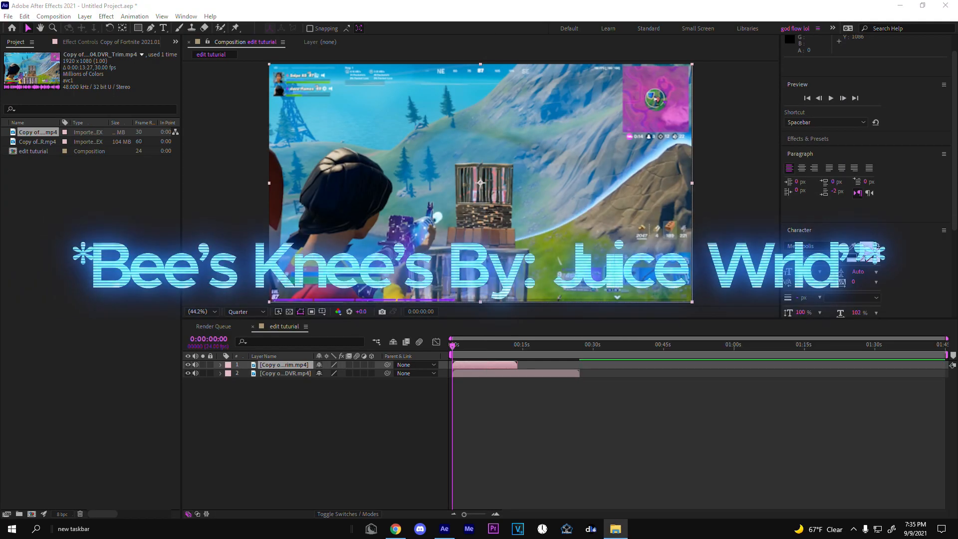
drag(560, 413, 564, 406)
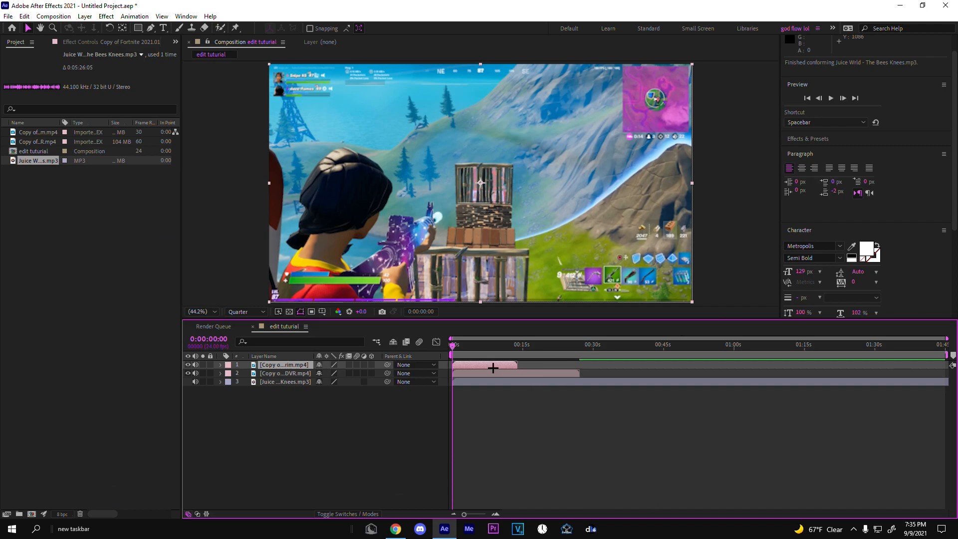
Move the trimmed gameplay clip to start at about 20 seconds and hide both video layers.
drag(493, 368, 587, 368)
click(534, 373)
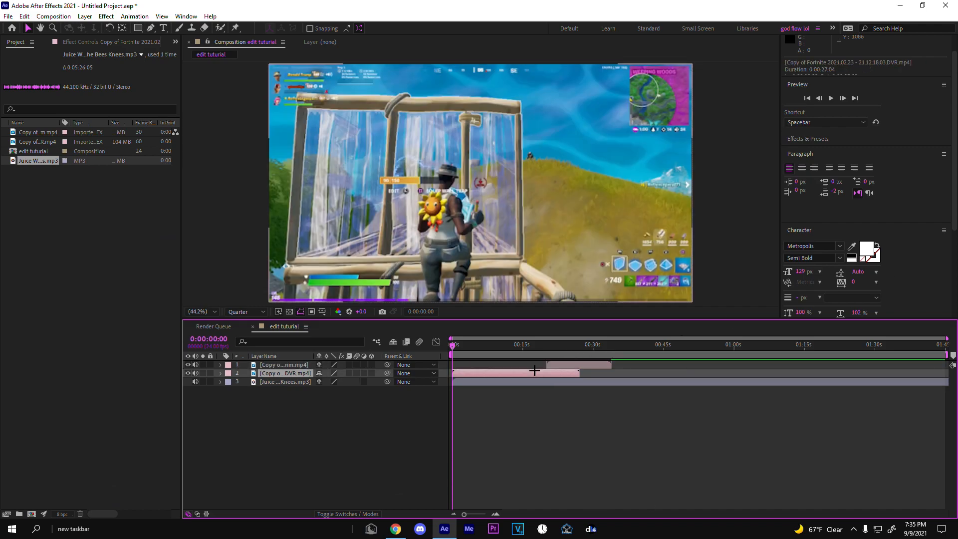
click(561, 381)
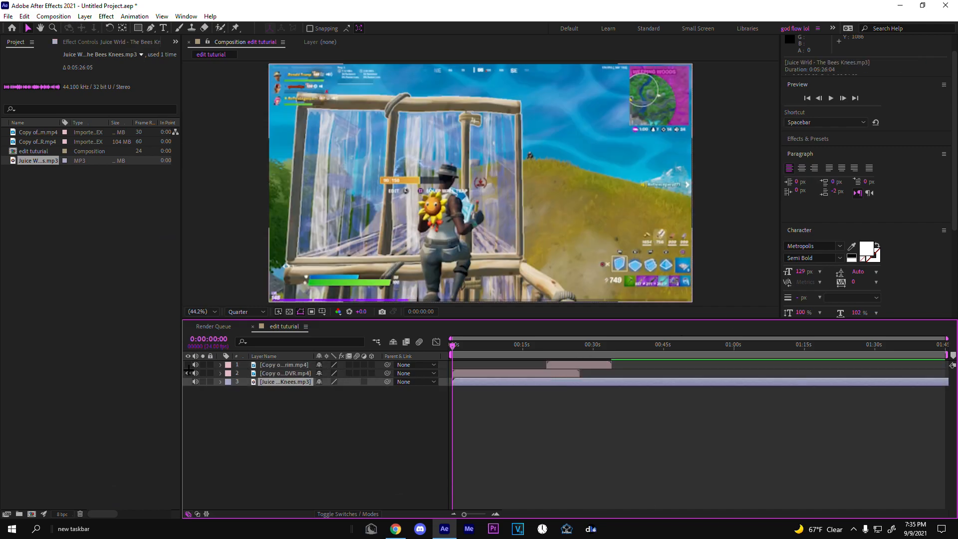
click(188, 373)
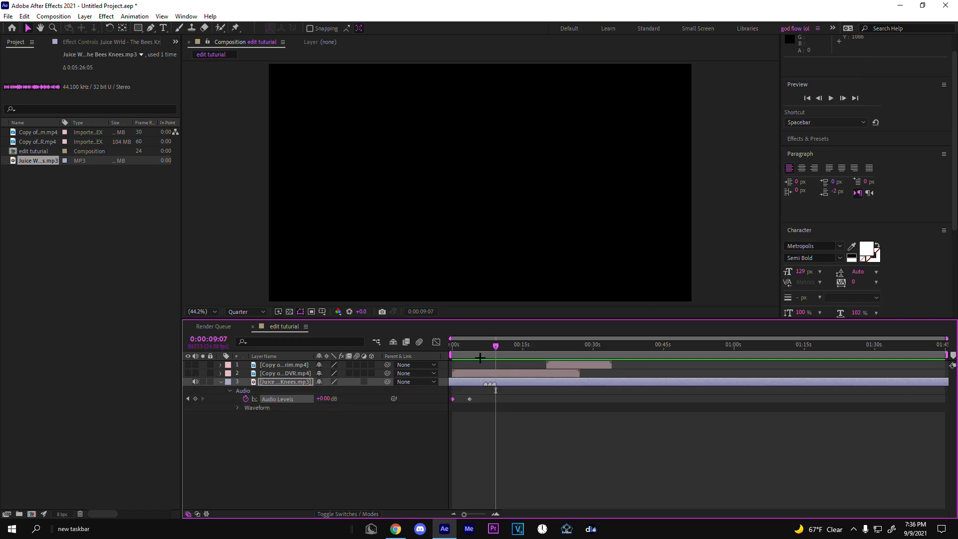
Play the song from 0:00:07:03 and add layer markers to it on the beats, up to about 24 seconds.
click(489, 340)
click(487, 346)
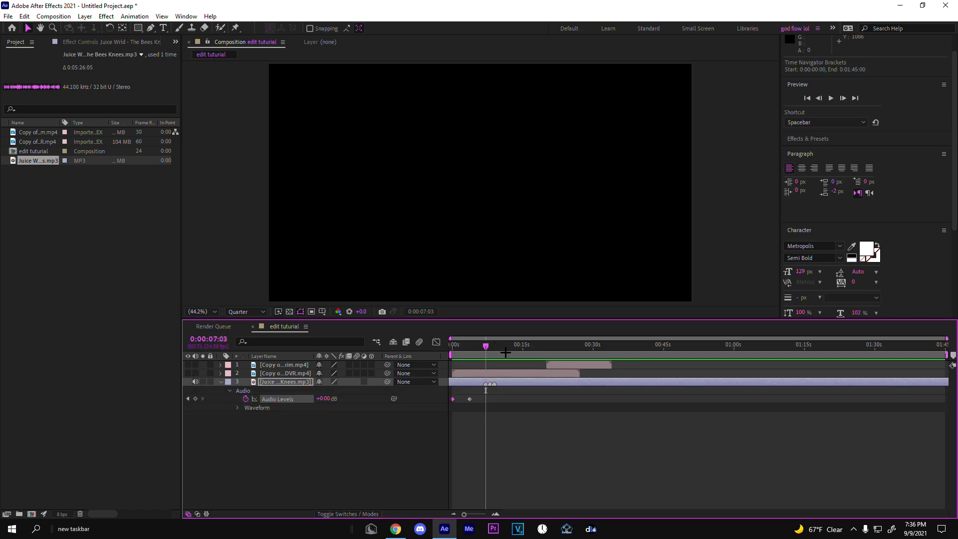
key(space)
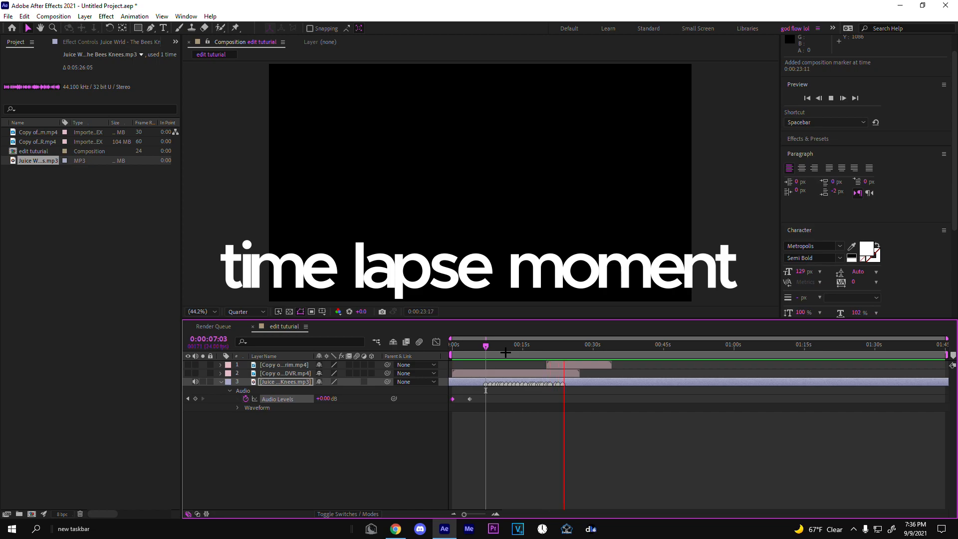
key(KP_Multiply)
key(KP_Multiply)
key(space)
Give the song layer's marker at 0:00:24:07 the Red label.
click(495, 514)
click(496, 514)
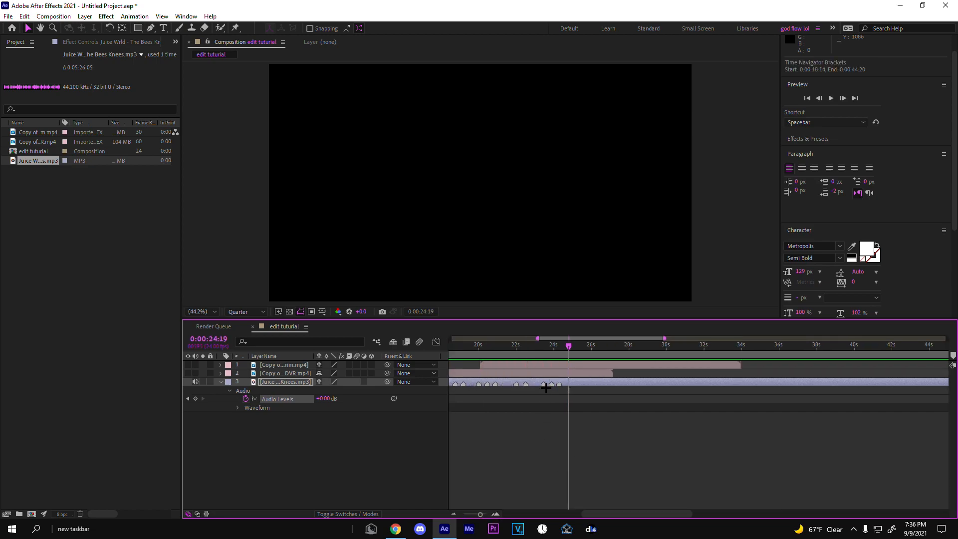
right_click(558, 378)
click(579, 391)
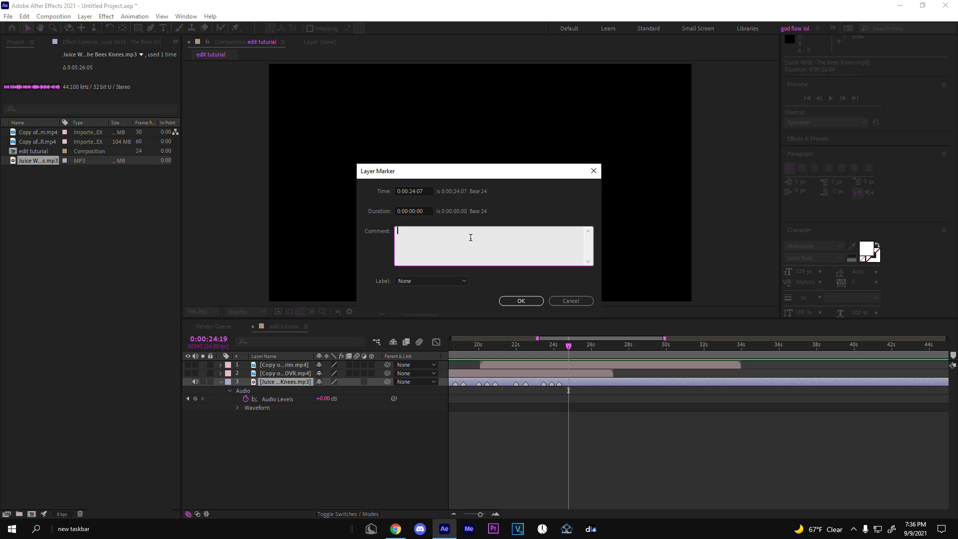
click(430, 281)
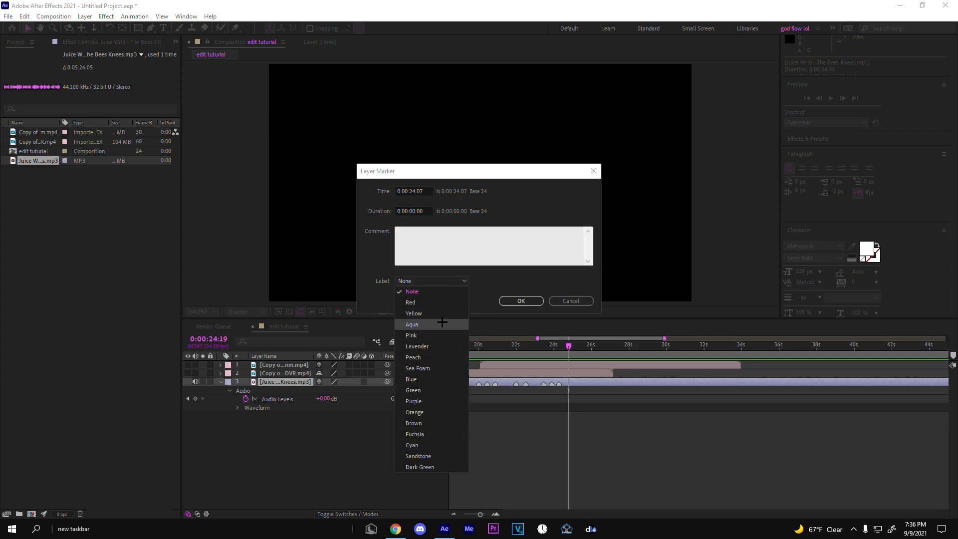
click(420, 303)
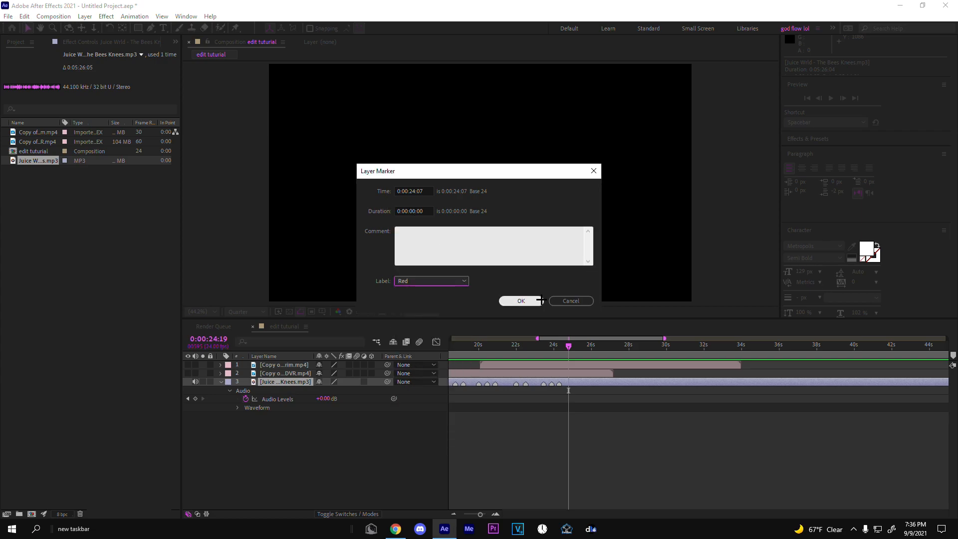
click(485, 254)
click(517, 301)
Play back the song from 0:00:07:10 and 0:00:13:15 to check the beats against the markers.
mouse_move(569, 347)
mouse_down()
mouse_move(452, 352)
mouse_move(633, 367)
mouse_up()
key(space)
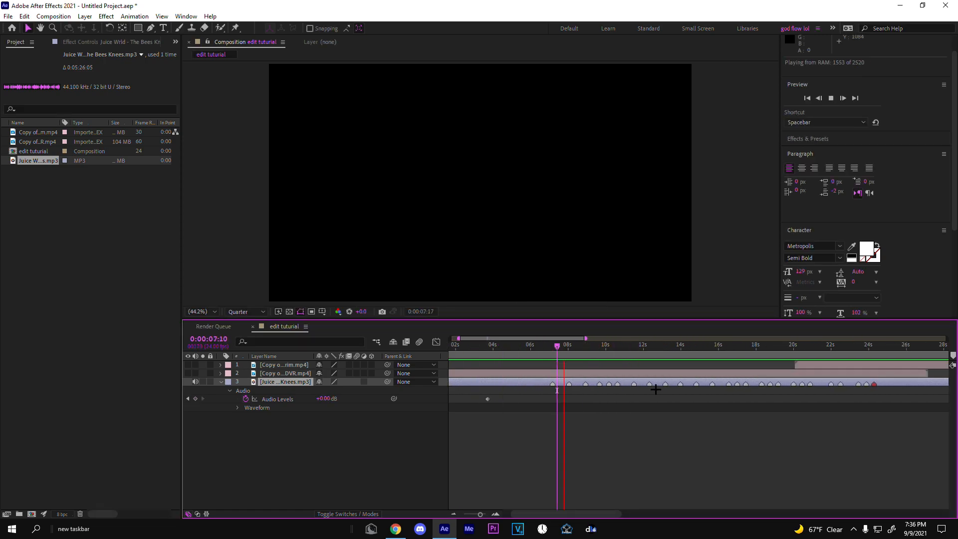
click(673, 350)
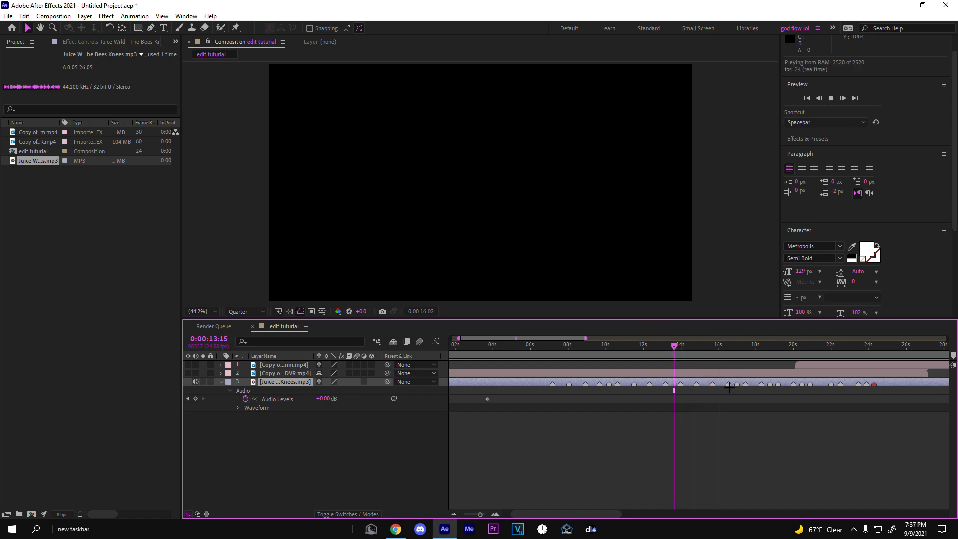
key(space)
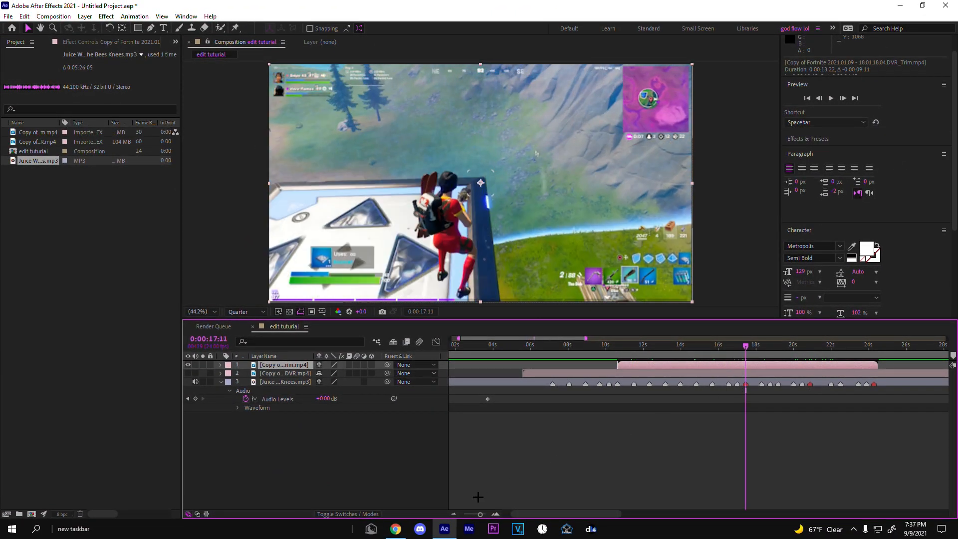
Split the trimmed gameplay clip and shift its second part so the shot lines up with the red marker at 0:00:17:11.
click(495, 514)
drag(749, 362, 605, 356)
key(ctrl+shift+d)
mouse_move(801, 364)
mouse_down()
mouse_move(769, 364)
mouse_move(810, 363)
mouse_up()
drag(744, 350, 748, 364)
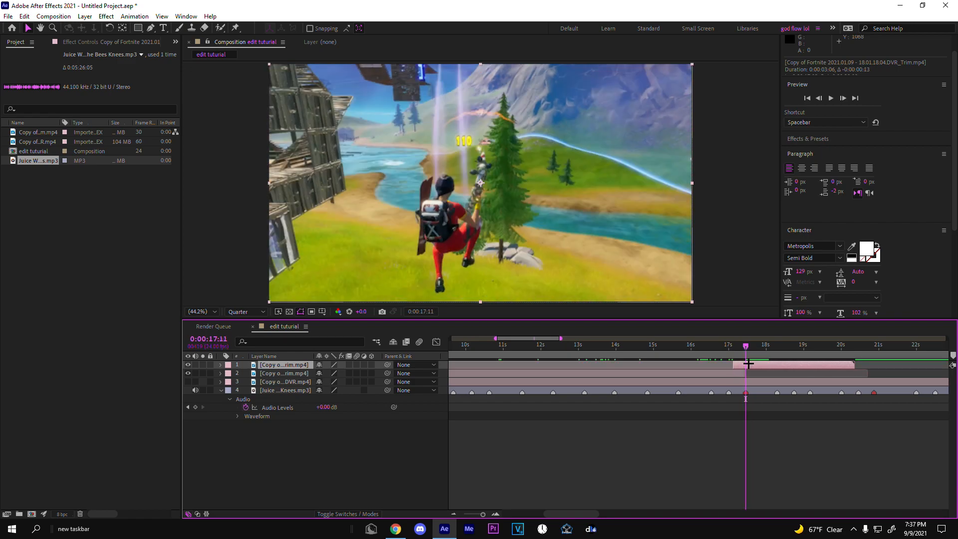
Split the clip's second part at the 0:00:17:11 marker and delete the leftover piece before it.
key(ctrl+shift+d)
click(739, 373)
key(Delete)
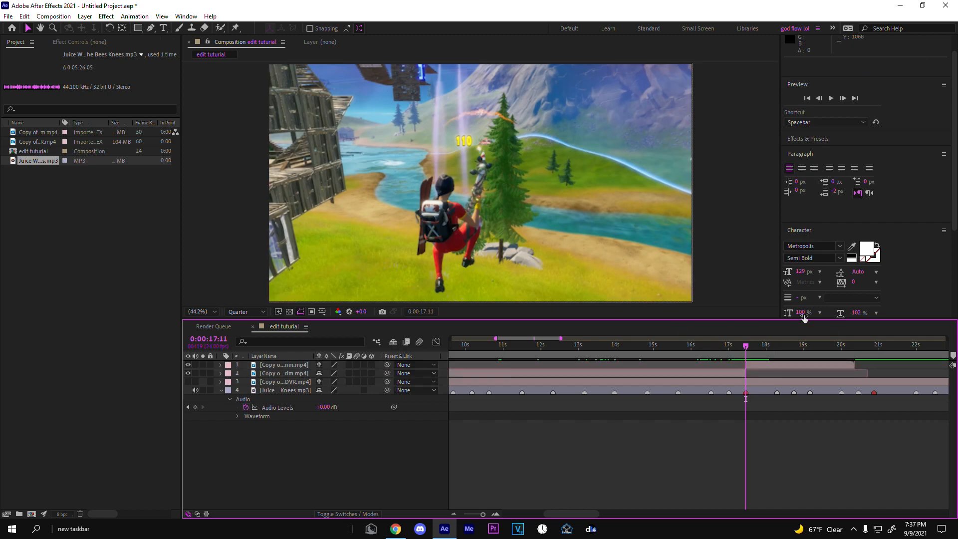
Split the gameplay clip before the red marker at 0:00:13:23 and delete the portion ahead of the cut.
drag(805, 454, 479, 362)
drag(768, 352, 665, 371)
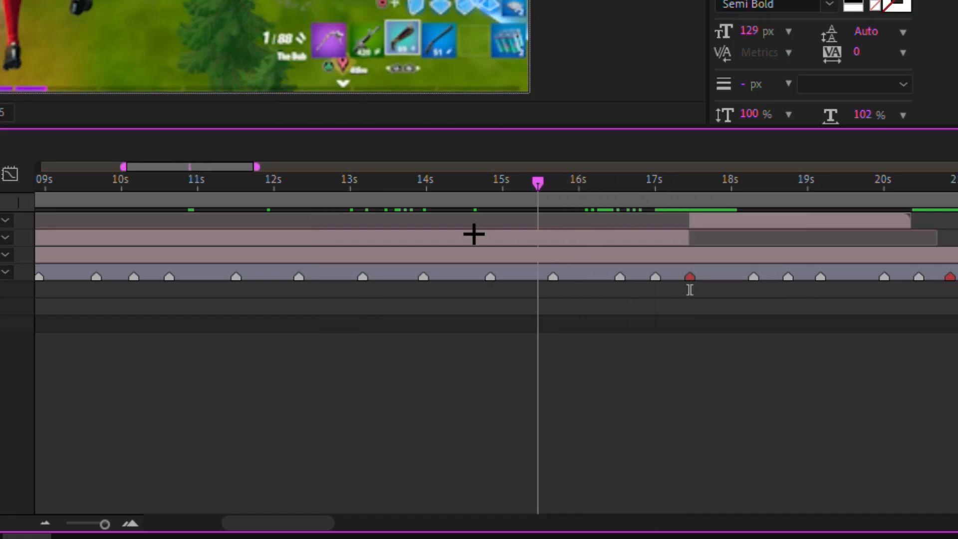
drag(473, 234, 426, 239)
key(ctrl+shift+d)
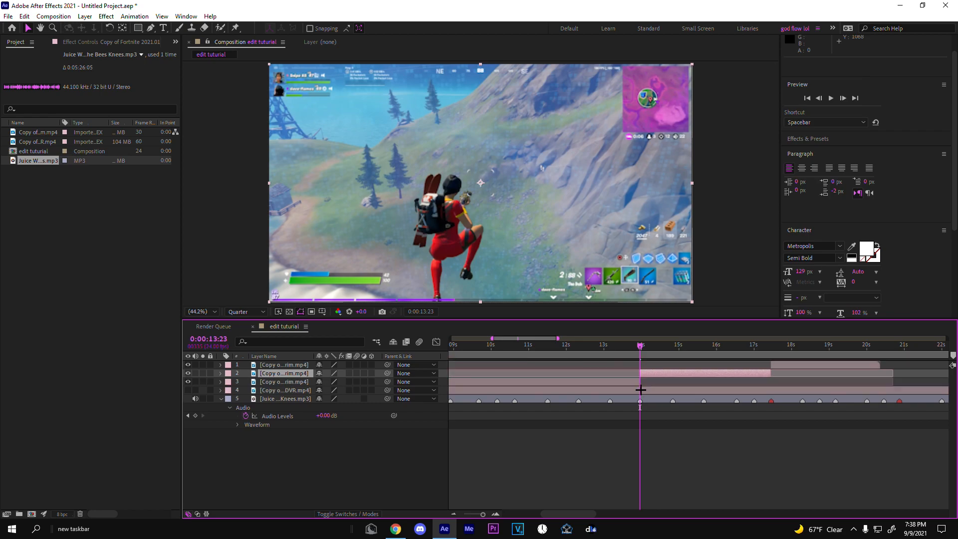
click(634, 381)
key(Delete)
Enable time remapping on the gameplay clip that starts at 0:00:13:23 and preview it.
click(646, 375)
key(ctrl+alt+t)
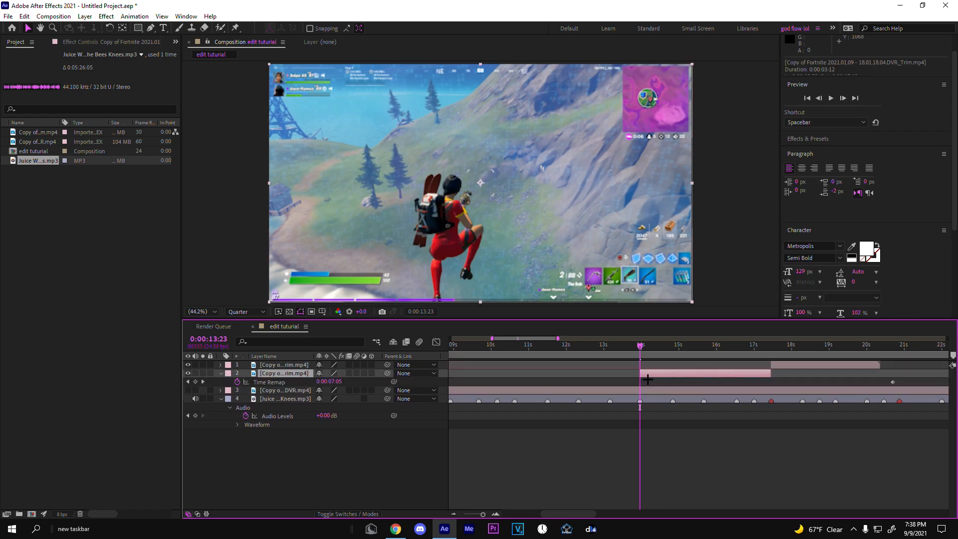
right_click(669, 376)
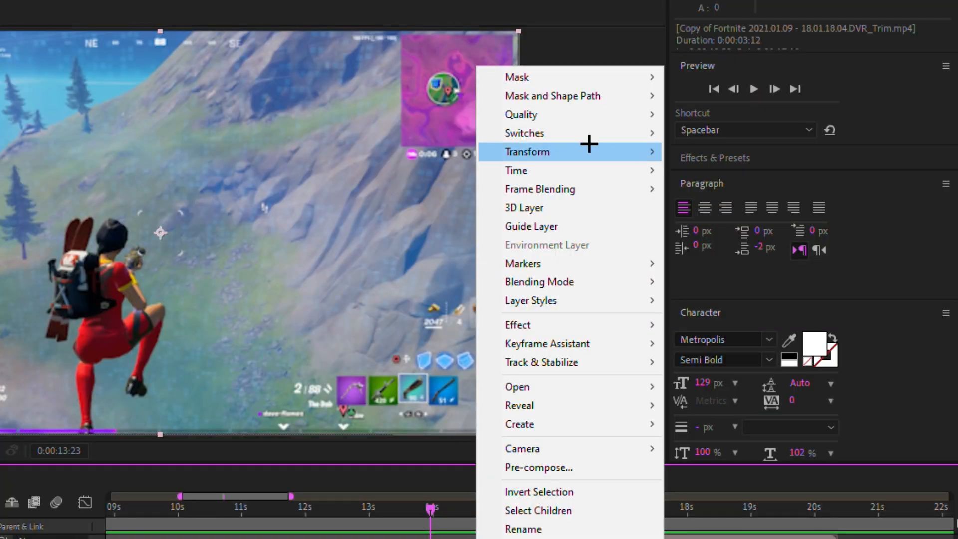
mouse_move(655, 153)
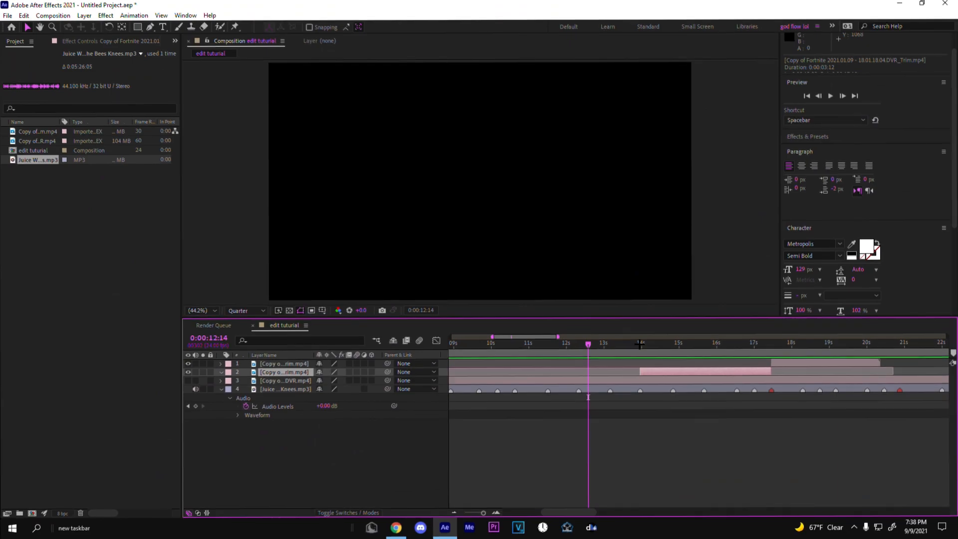
click(640, 344)
right_click(642, 375)
mouse_move(718, 146)
click(783, 145)
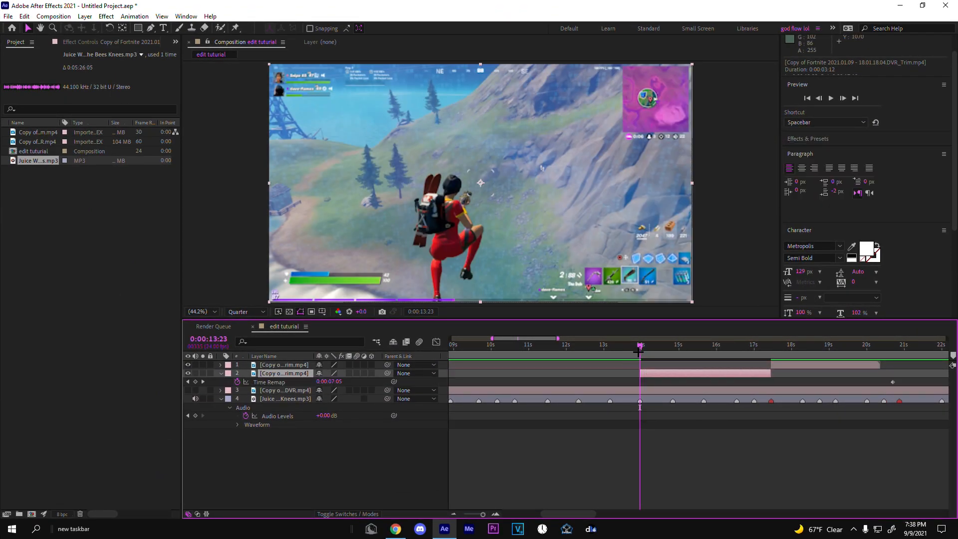
key(space)
key(space)
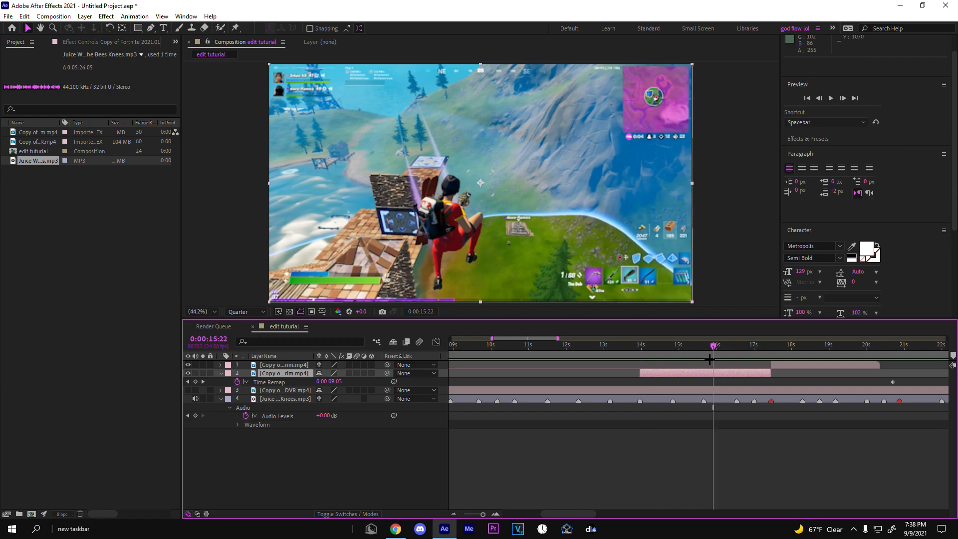
Set the clip's Time Remap value at 0:00:13:23 to 0:00:06:04.
click(641, 343)
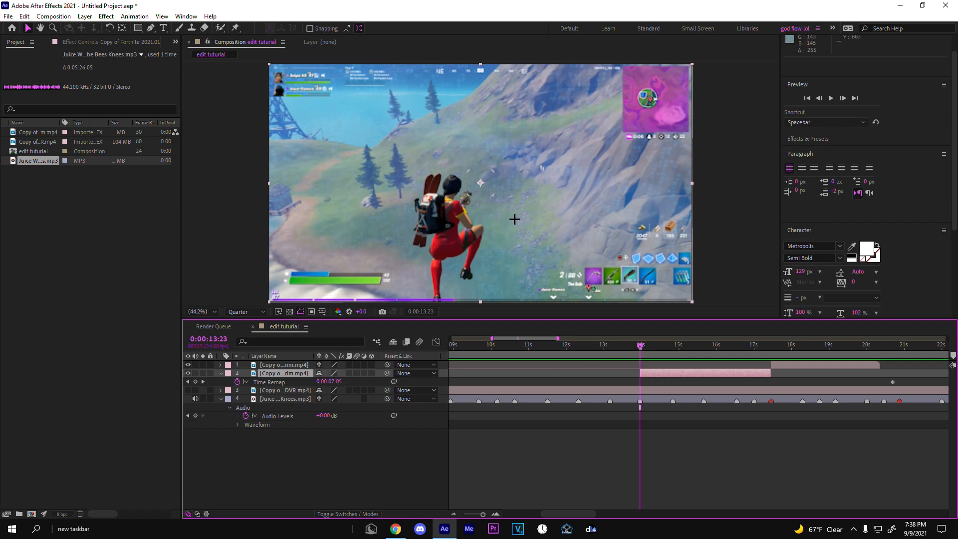
drag(331, 387, 329, 400)
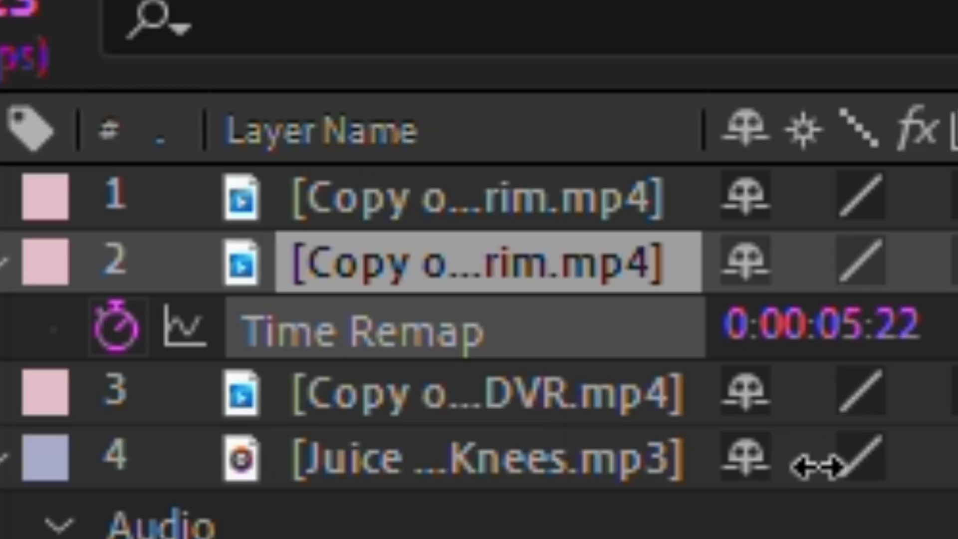
drag(818, 467, 830, 434)
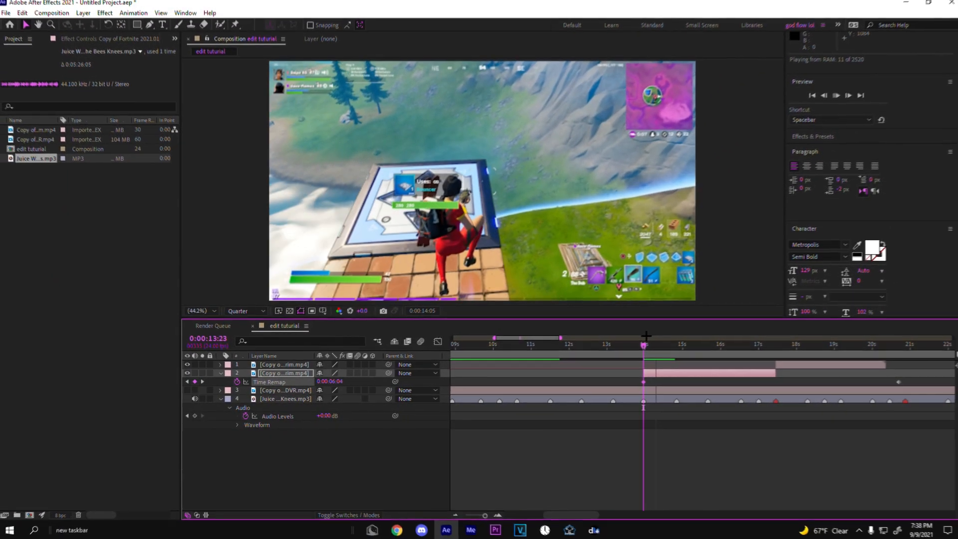
Add Time Remap keyframes on the clip at the song markers at 0:00:14:20 and 0:00:15:16, adjusting the remapped time at each.
drag(646, 339, 676, 351)
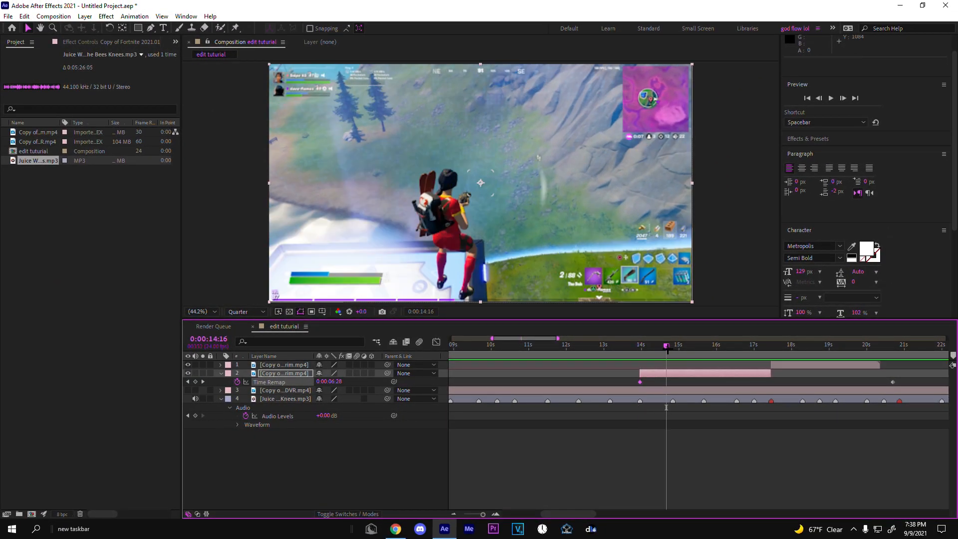
drag(328, 383, 338, 395)
drag(673, 346, 704, 350)
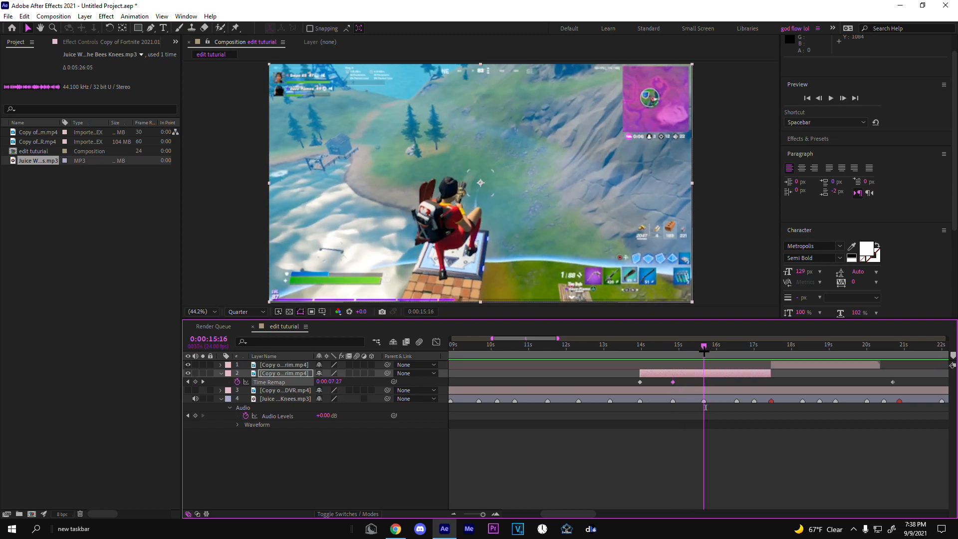
drag(321, 383, 323, 393)
Add adjusted Time Remap keyframes at the 0:00:16:13 marker and at 0:00:17:10, setting the latter to 0:00:10:20.
key(space)
key(space)
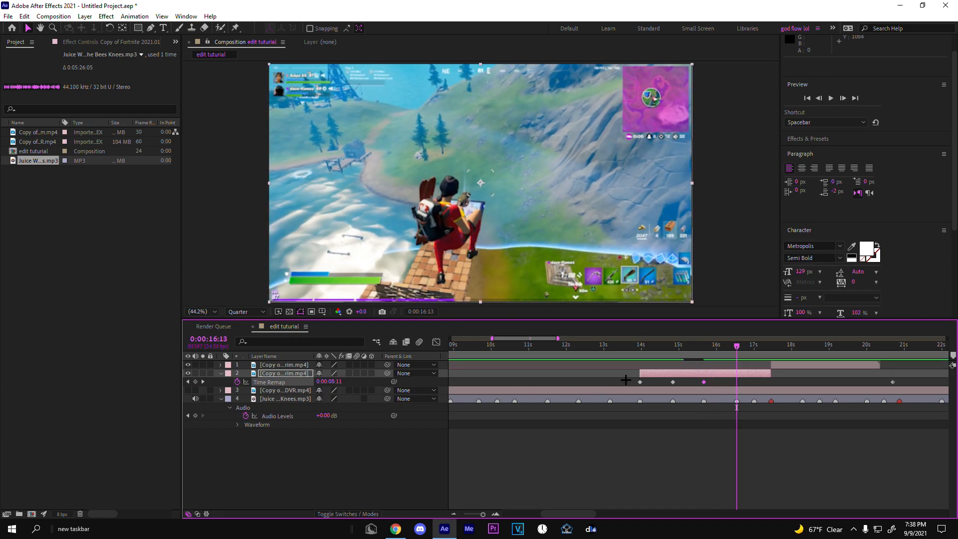
drag(325, 380, 331, 370)
drag(771, 351, 770, 353)
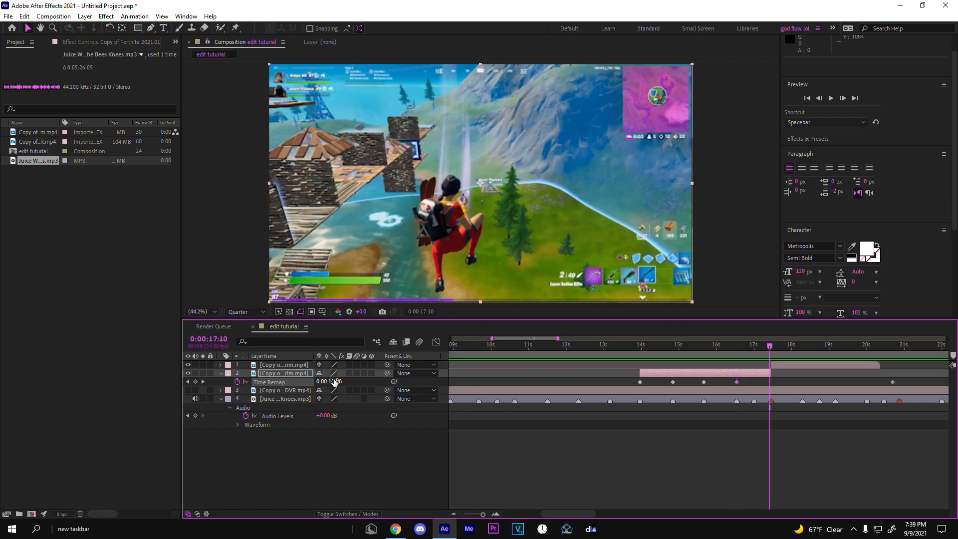
drag(334, 377, 337, 379)
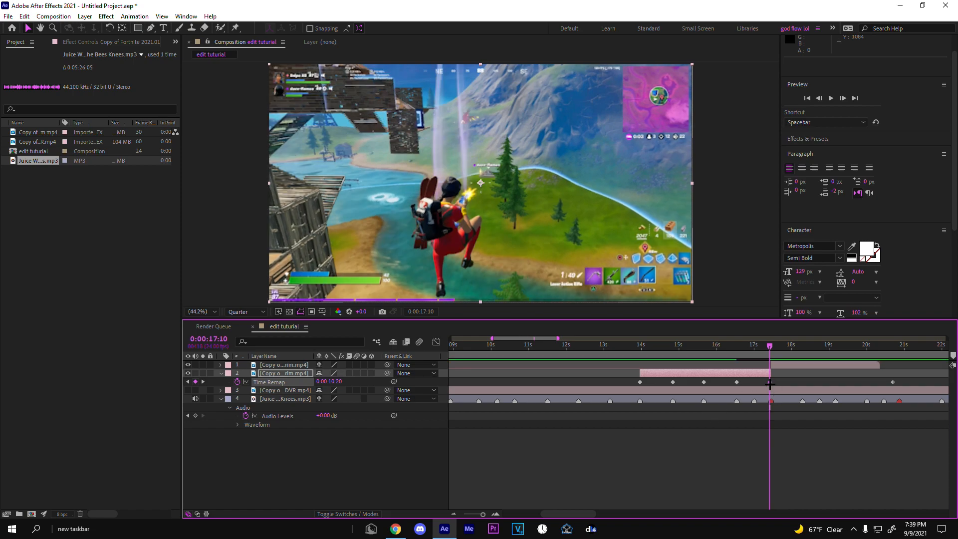
Apply Easy Ease to the clip's Time Remap keyframes from 0:00:13:23 through the red marker near 0:00:17:10 and preview the result.
drag(770, 383, 772, 384)
drag(787, 380, 609, 393)
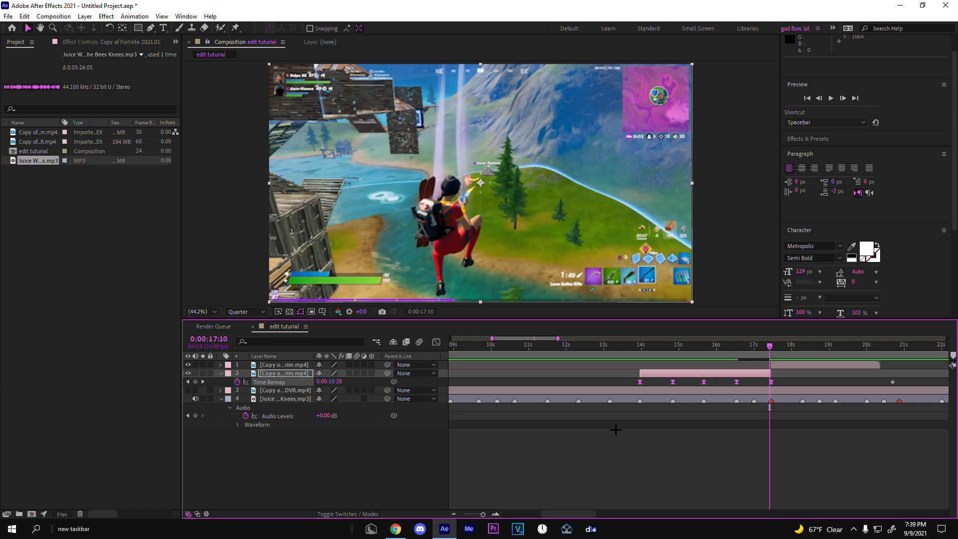
key(ctrl+z)
right_click(639, 381)
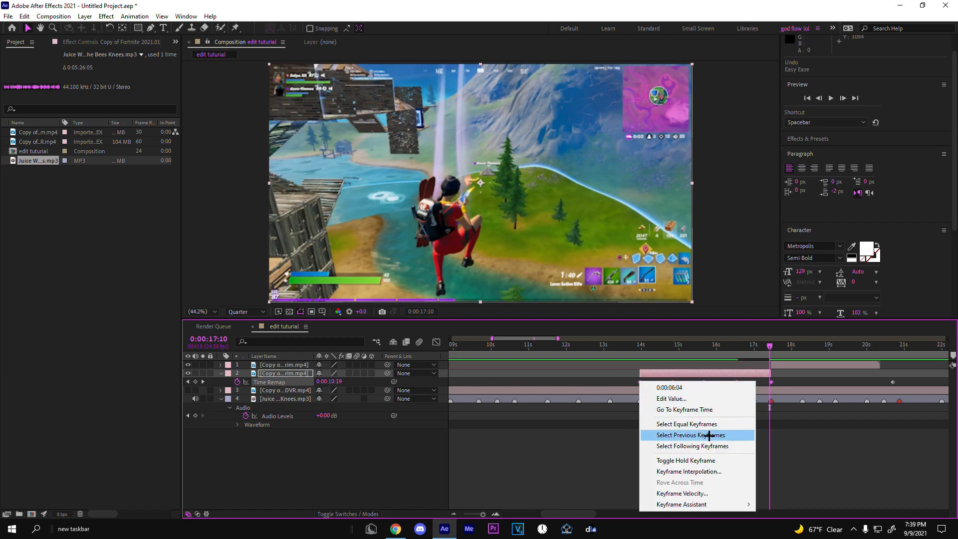
mouse_move(701, 504)
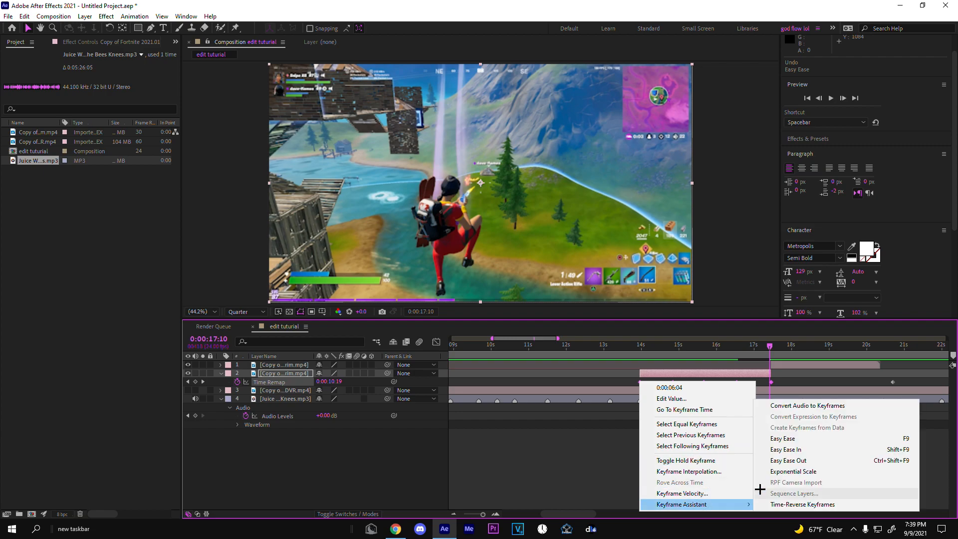
click(798, 438)
key(space)
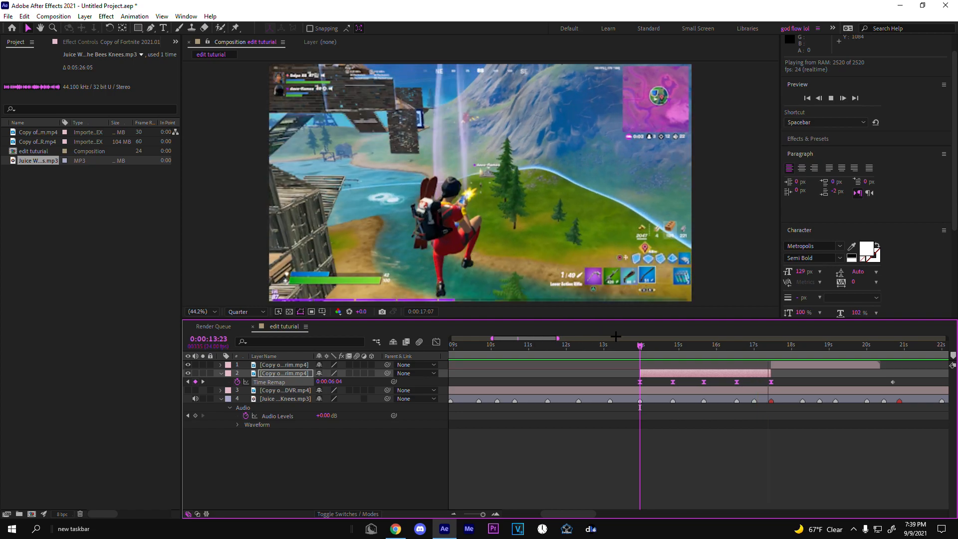
click(639, 352)
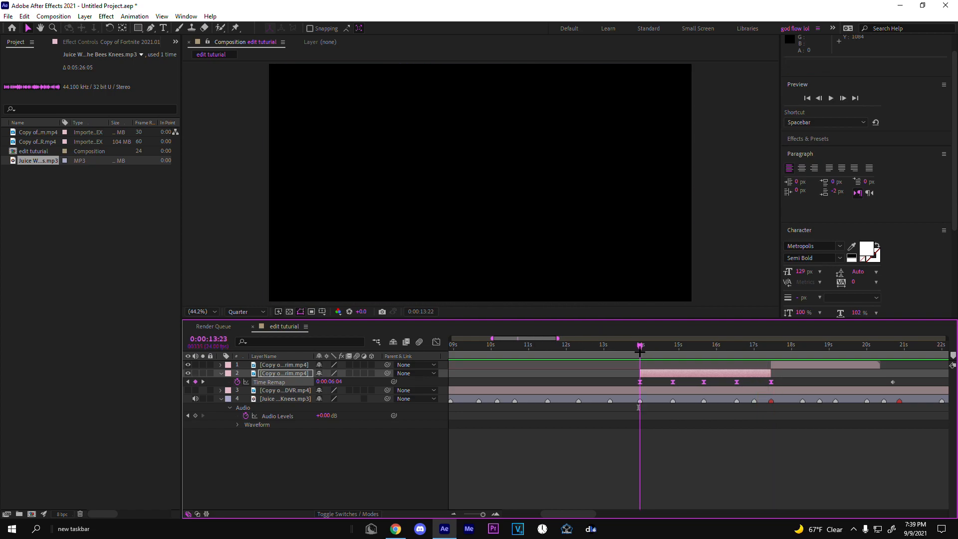
Reshape the Time Remap graph between 0:00:13:23 and 0:00:14:20 to be steep at both keyframes and flatter between, and preview it.
click(436, 342)
click(859, 439)
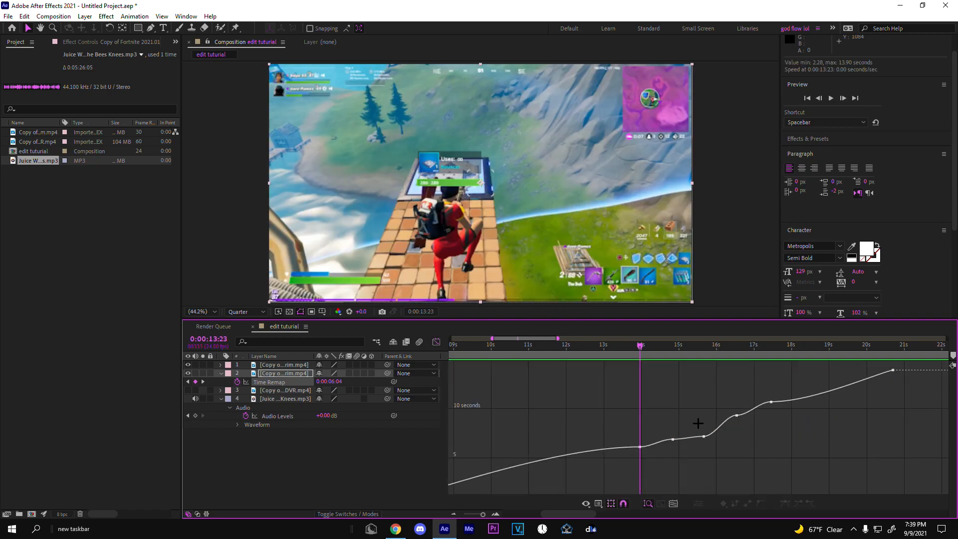
click(495, 513)
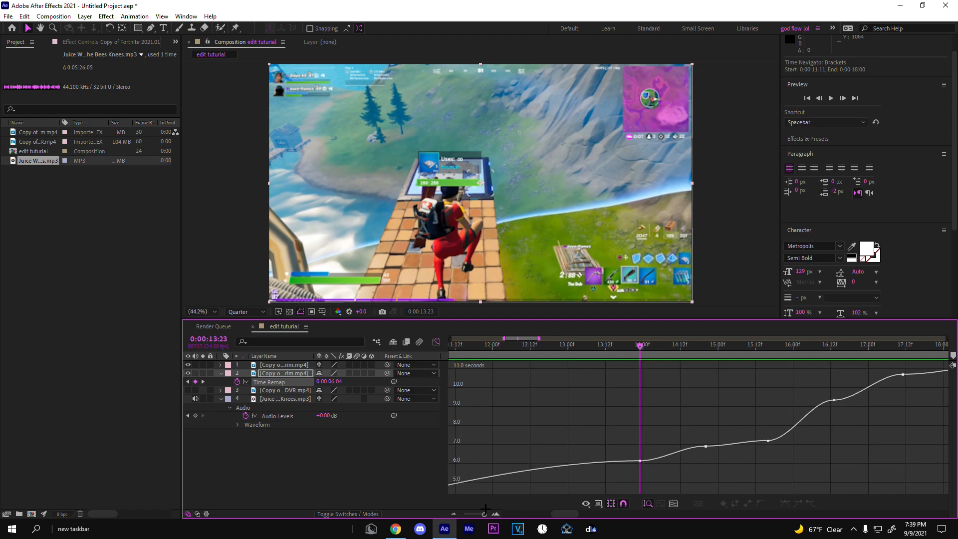
click(705, 446)
drag(683, 446, 687, 455)
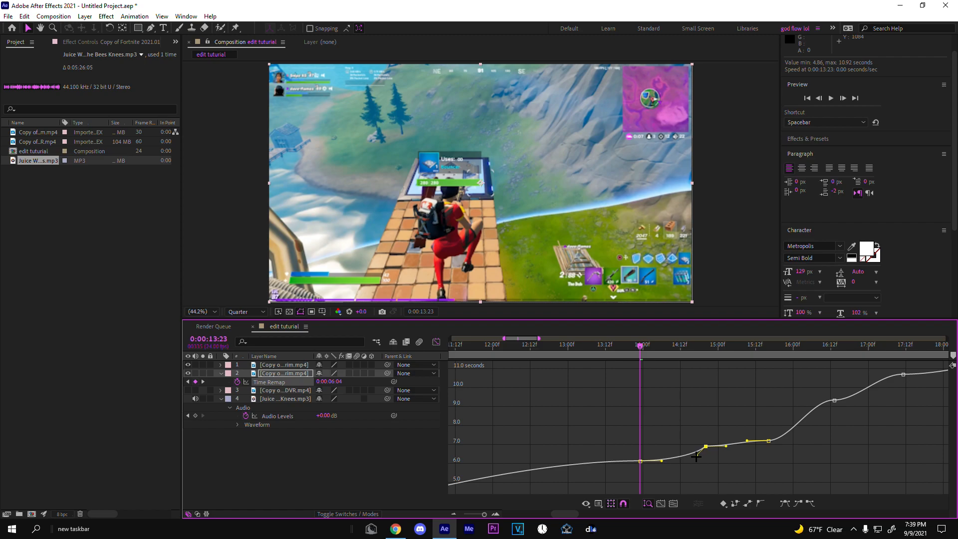
drag(661, 463, 647, 451)
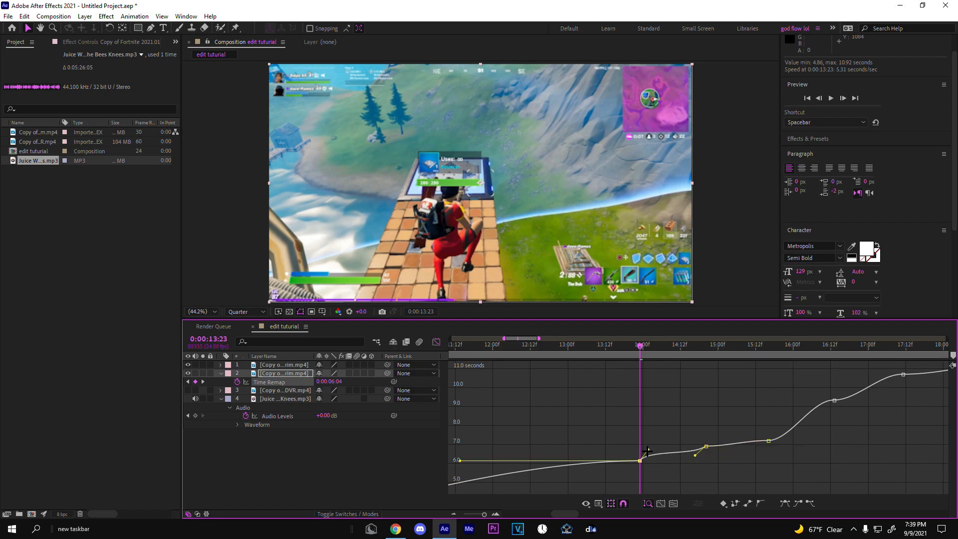
click(496, 514)
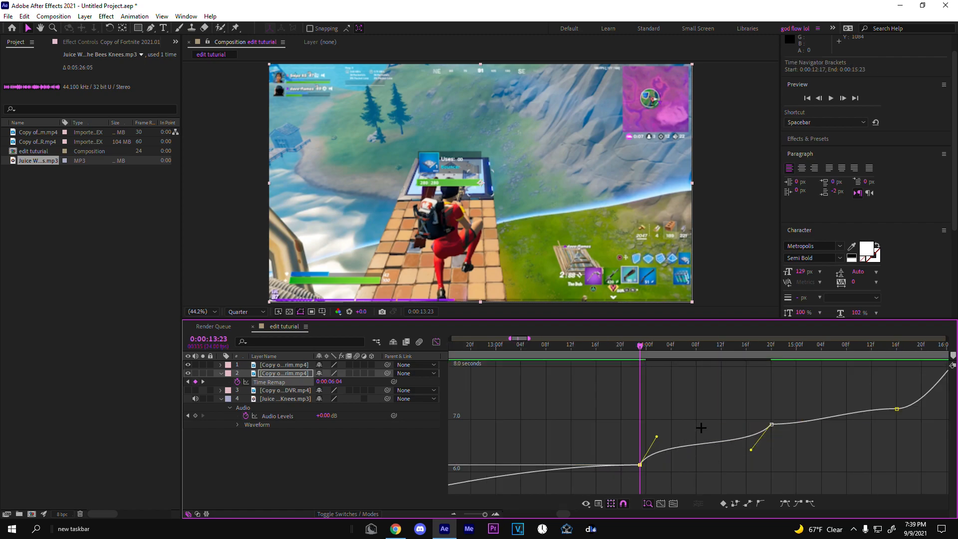
key(space)
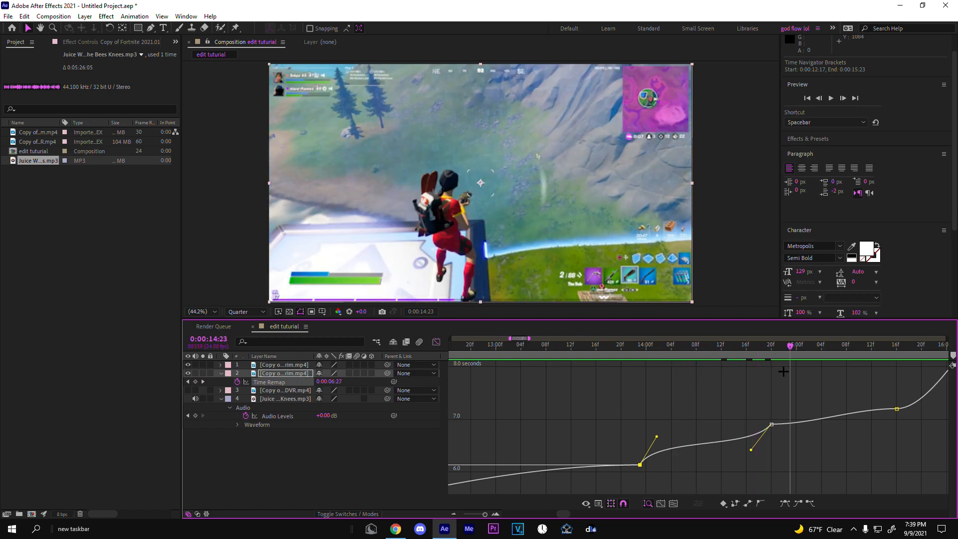
key(space)
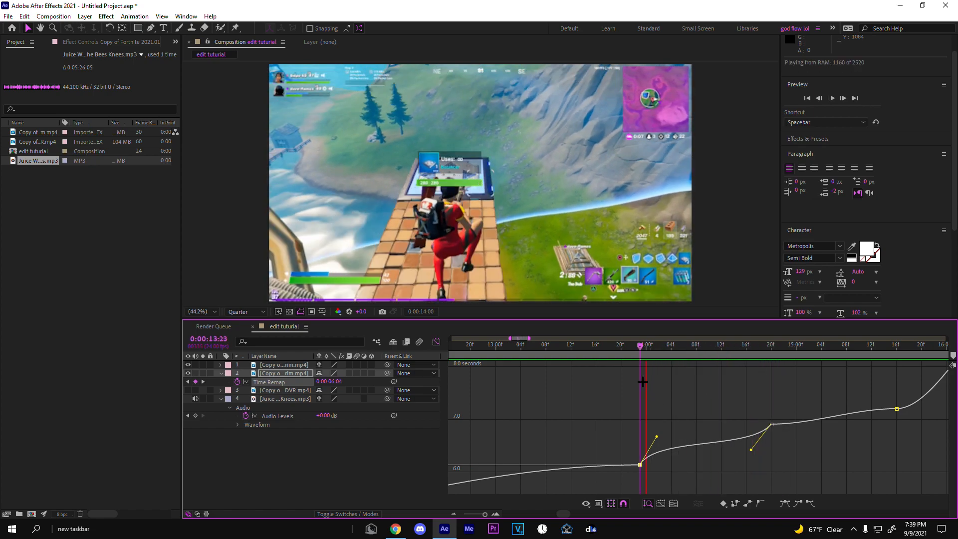
key(space)
Reshape the Time Remap graph between 0:00:14:20 and 0:00:15:16 to leave and enter the keyframes steeply with a flat middle.
drag(641, 347, 771, 395)
click(810, 423)
click(771, 424)
drag(812, 424, 783, 411)
drag(854, 408, 887, 417)
click(915, 345)
drag(563, 514, 568, 513)
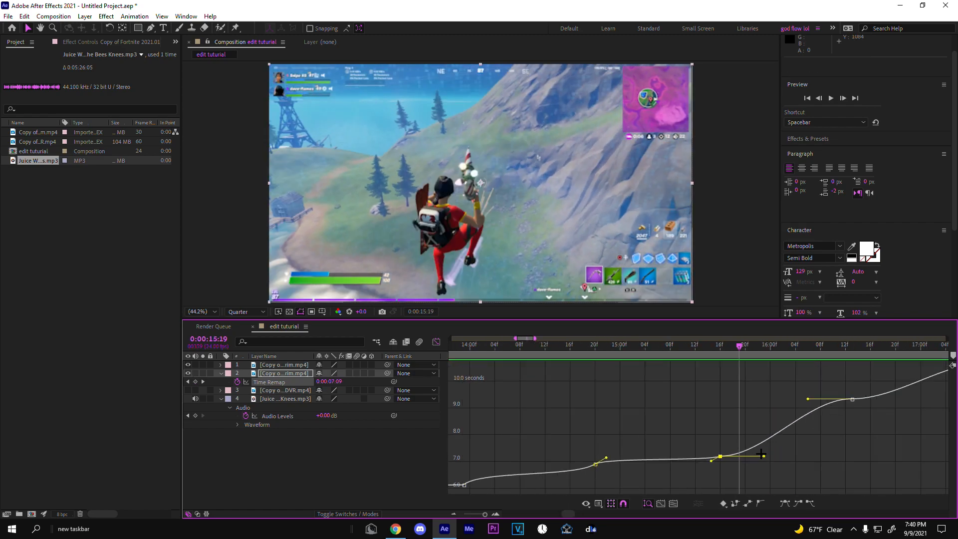
Reshape the Time Remap graph between 0:00:15:16 and 0:00:16:13 with steep ends and a slower middle, and preview it.
drag(765, 456, 733, 427)
drag(807, 399, 838, 433)
drag(733, 432, 735, 422)
click(708, 345)
key(space)
key(space)
Steepen the Time Remap curve where it leaves the 0:00:16:13 keyframe and return to the layer view.
click(852, 399)
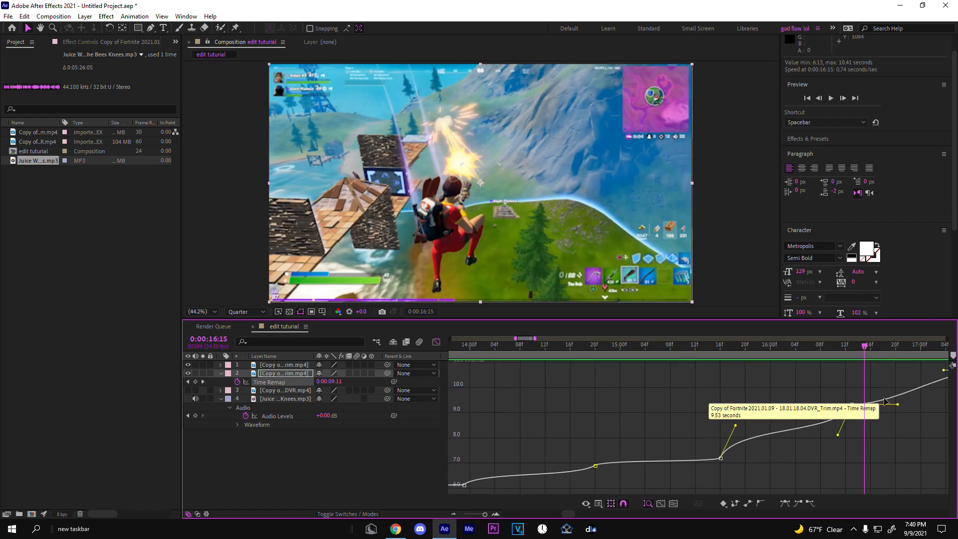
drag(891, 405, 860, 381)
scroll(698, 424, right, 5)
click(626, 344)
click(582, 345)
click(436, 342)
Enable frame blending for the time-remapped clip and preview it from its start.
drag(582, 345, 480, 354)
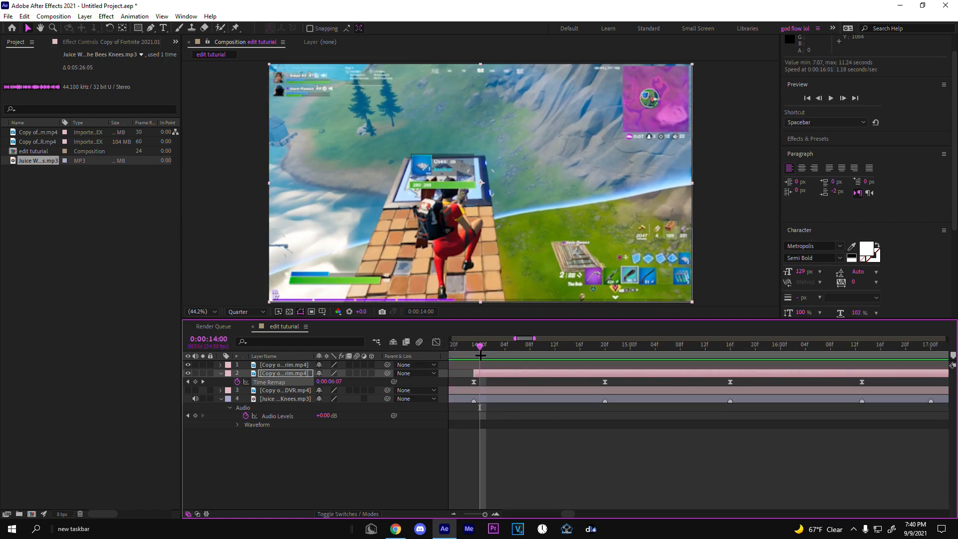
click(349, 373)
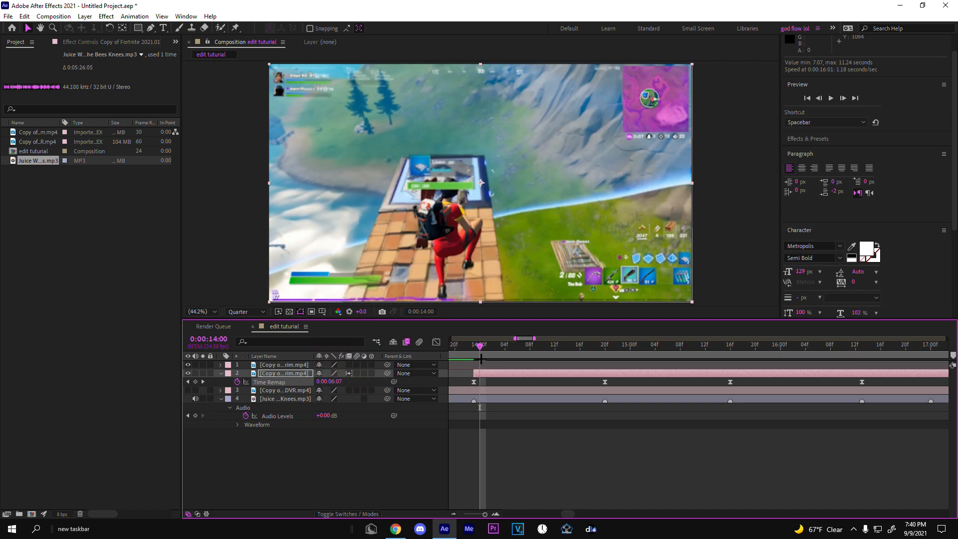
click(478, 348)
key(space)
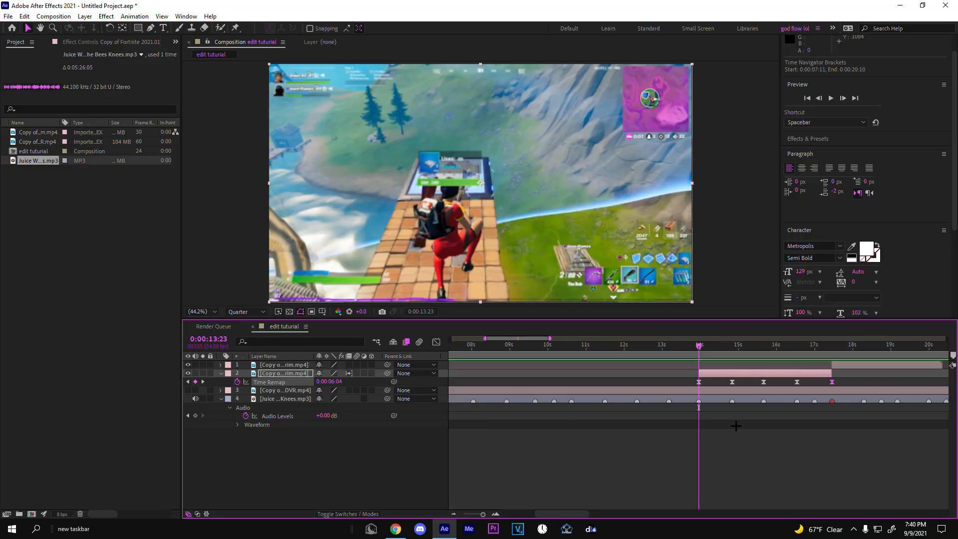
Add a Scale keyframe of 82% to the time-remapped clip at 0:00:13:23.
click(715, 370)
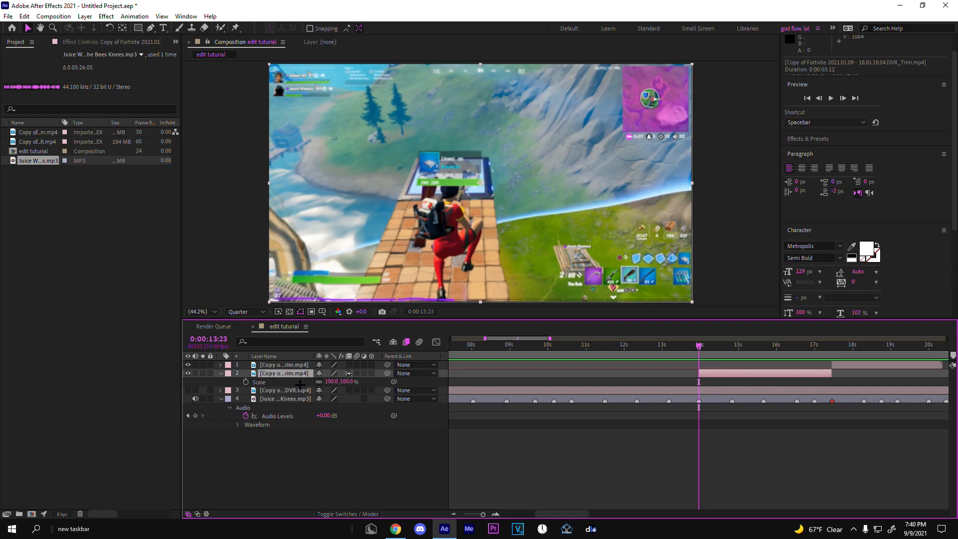
key(s)
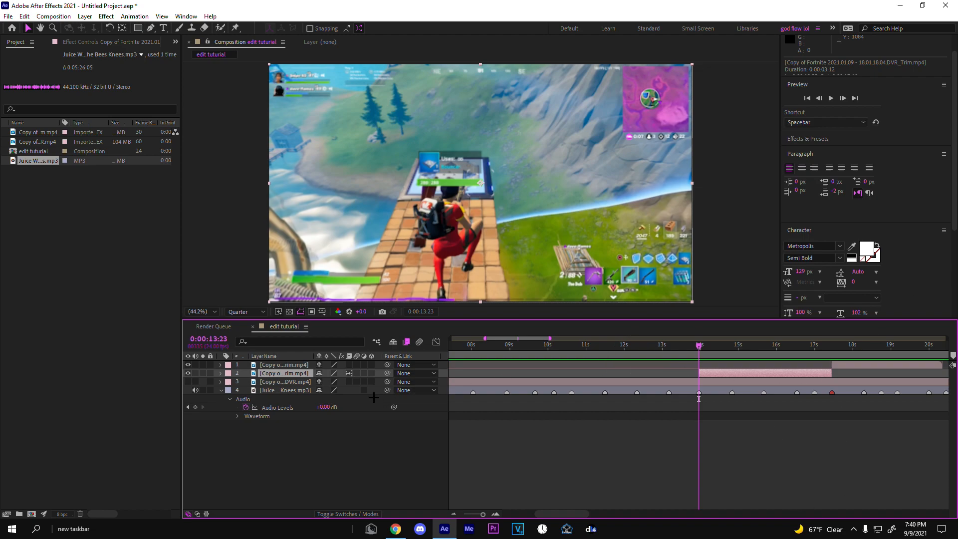
key(s)
click(246, 382)
drag(331, 381, 338, 439)
Add a second Scale keyframe of 100% to the clip at 0:00:14:05.
click(495, 514)
click(495, 514)
drag(698, 347, 737, 352)
click(329, 382)
text(1)
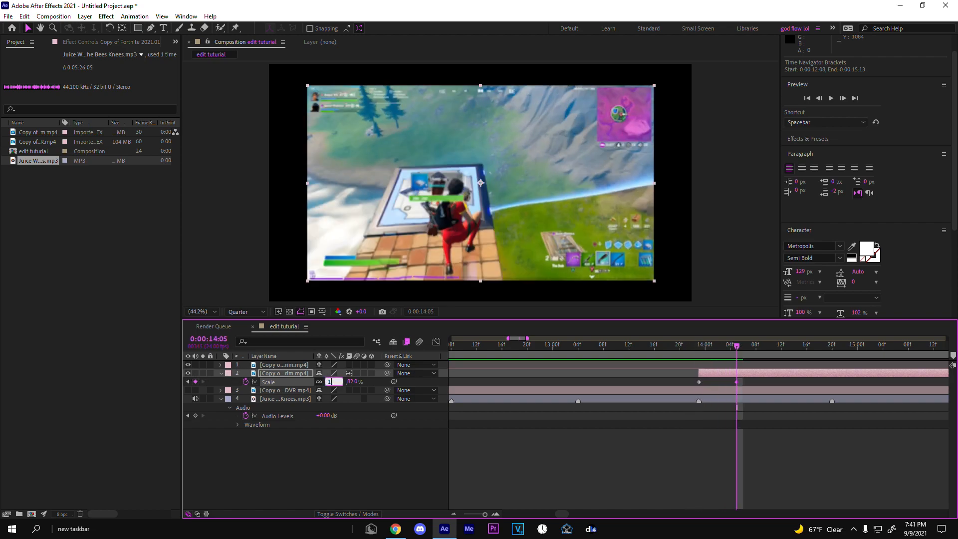
text(00)
key(Return)
Ease both Scale keyframes, reshape their curve to rise steeply and settle gently at 100%, and preview the zoom.
drag(743, 377, 691, 386)
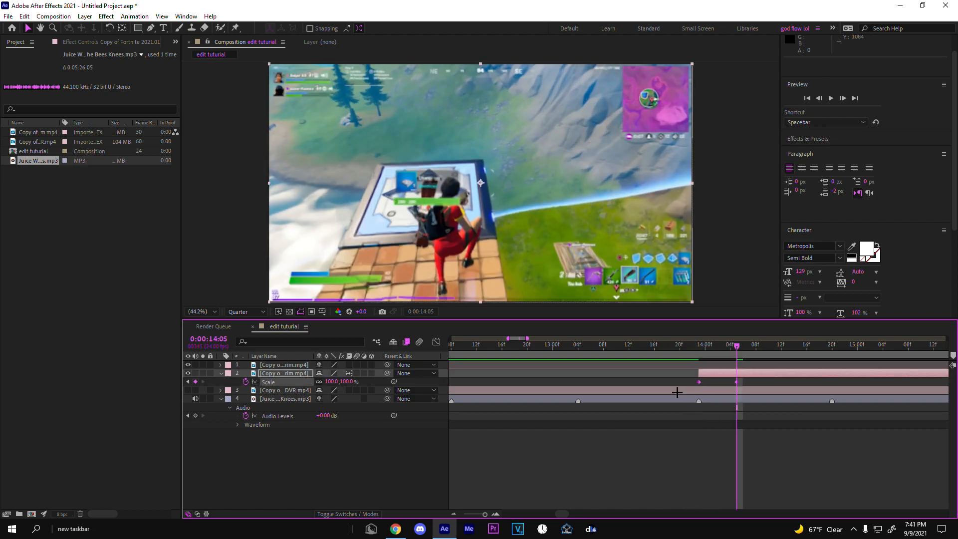
click(436, 343)
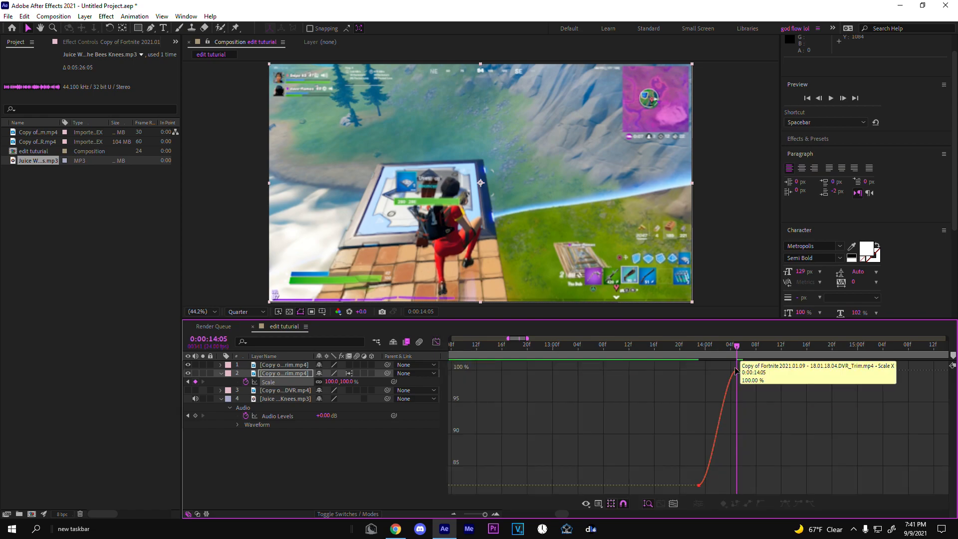
drag(712, 485, 713, 369)
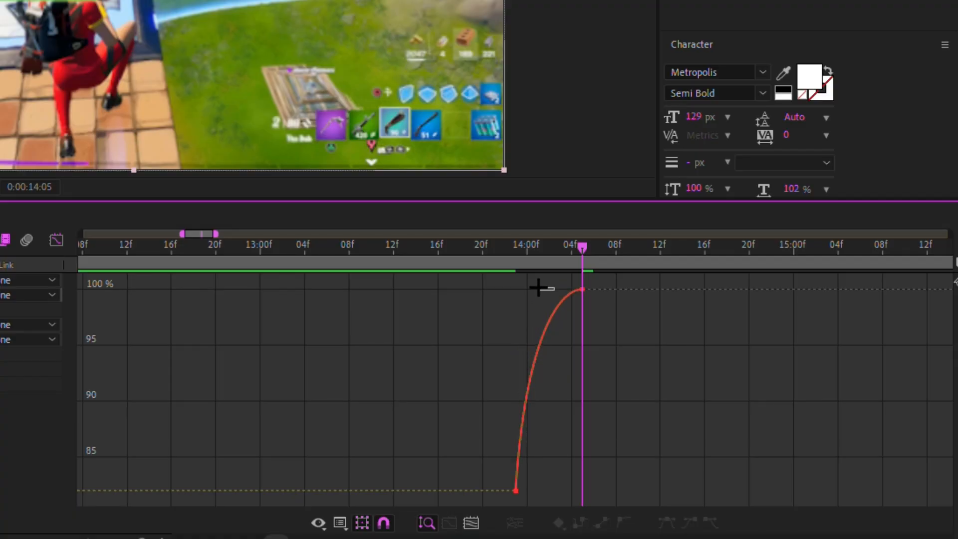
drag(574, 288, 537, 300)
drag(539, 261, 516, 261)
key(space)
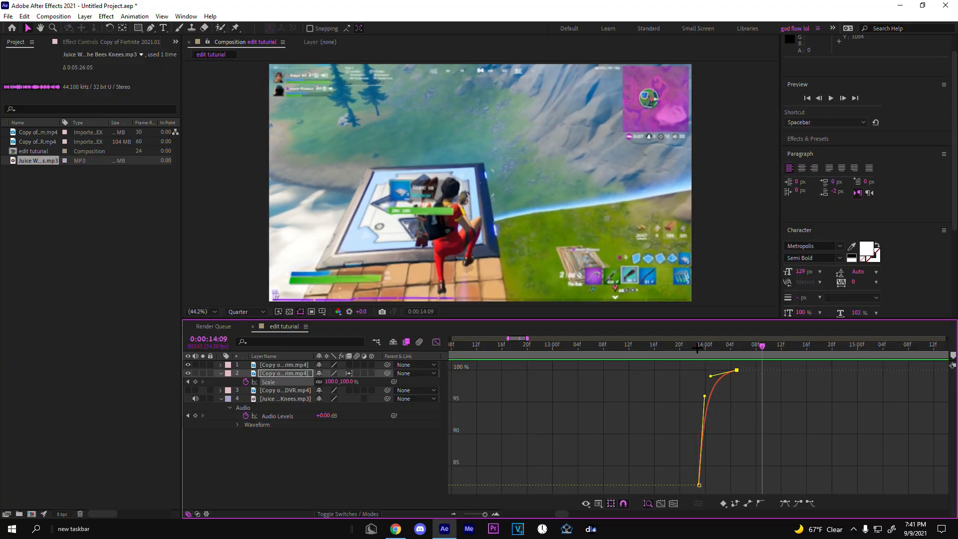
key(space)
key(space)
key(shift+F3)
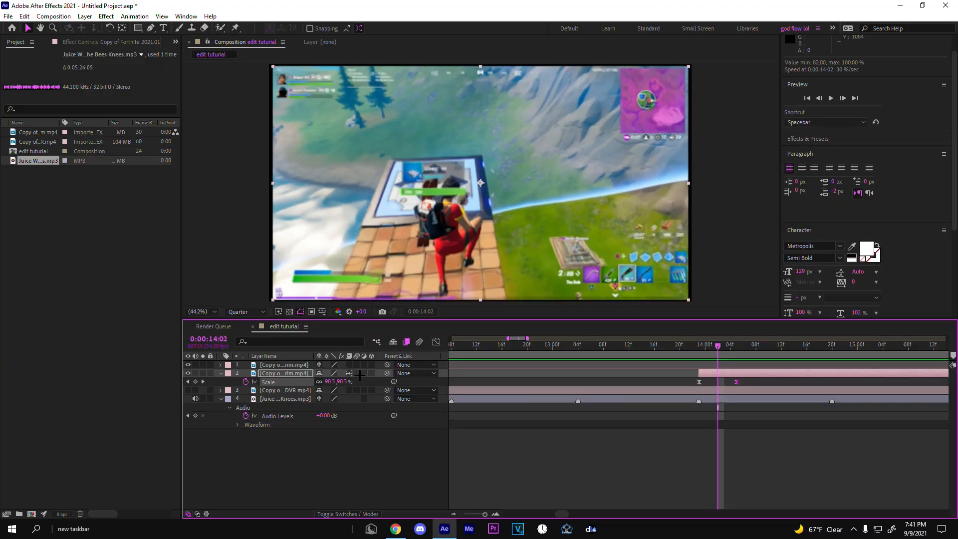
key(space)
Enable motion blur for the scaled clip and the composition, and preview the zoom from 0:00:13:23.
click(356, 373)
click(335, 351)
click(357, 373)
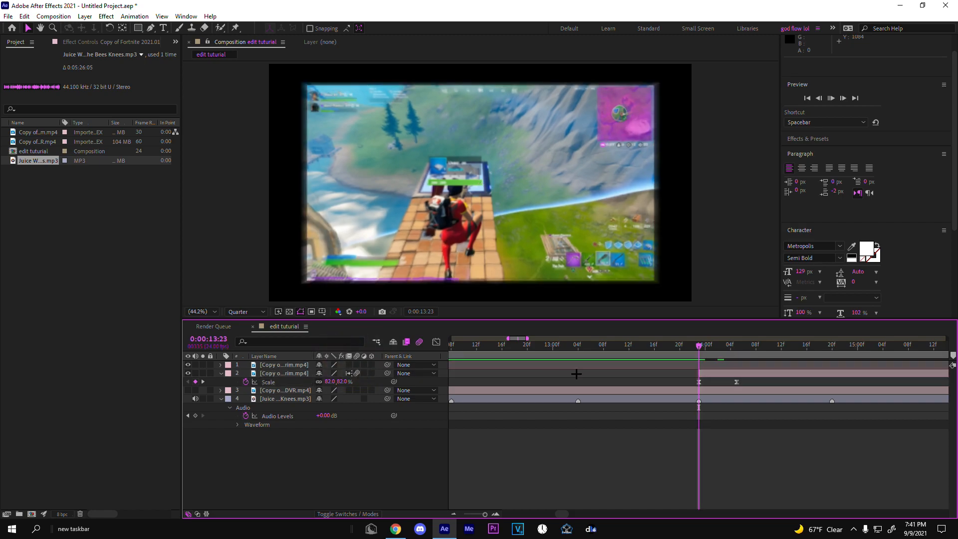
key(space)
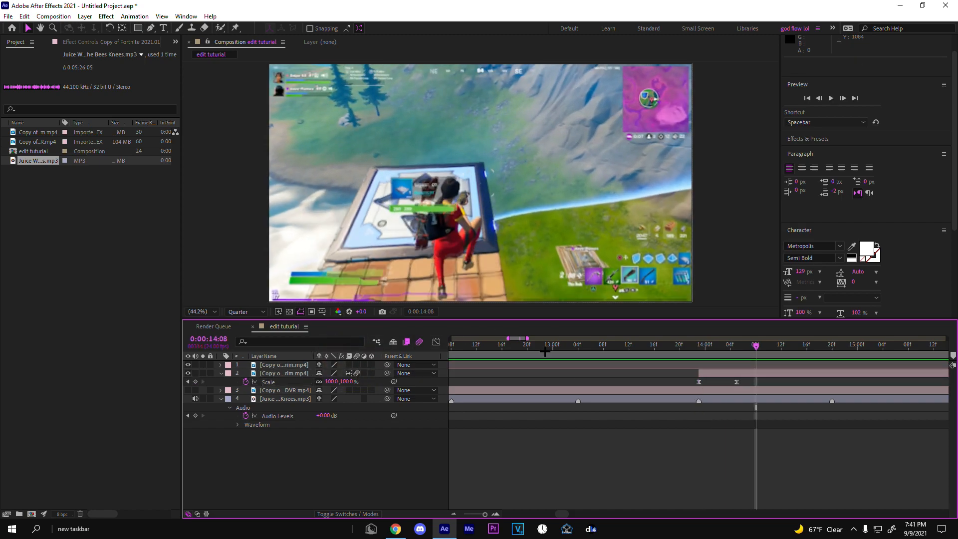
Apply Motion Tile to the clip with Output Width and Output Height at 150 and Mirror Edges enabled.
click(715, 371)
key(ctrl+space)
text(mot)
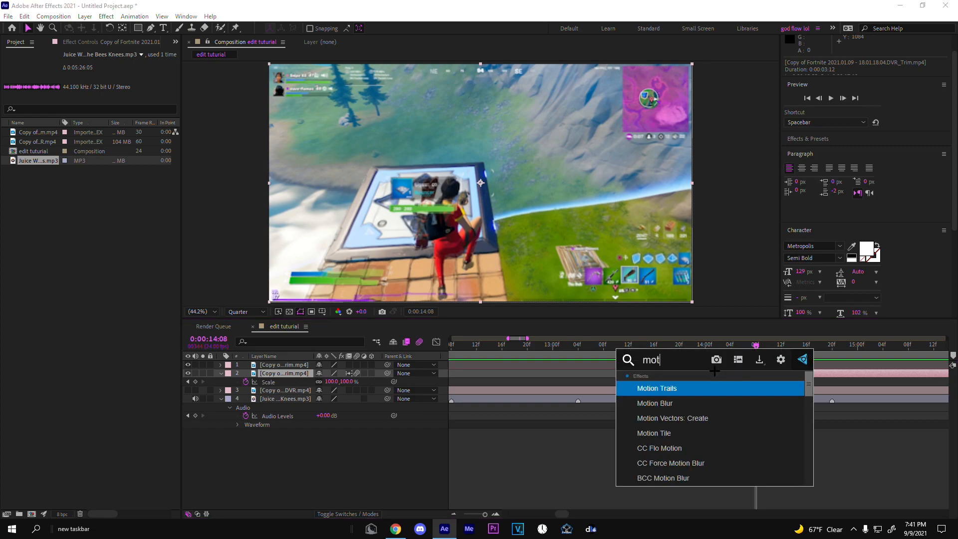
click(772, 433)
click(107, 105)
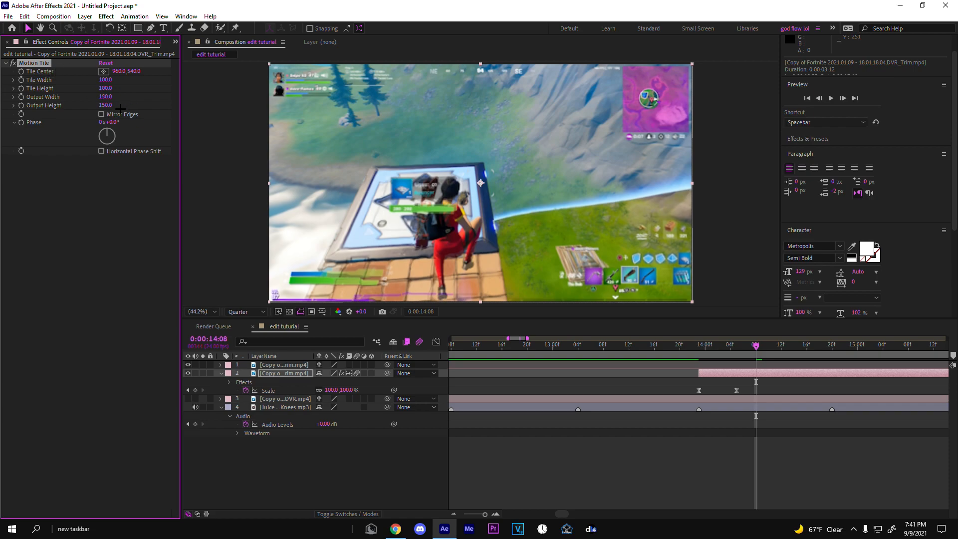
drag(756, 345, 793, 352)
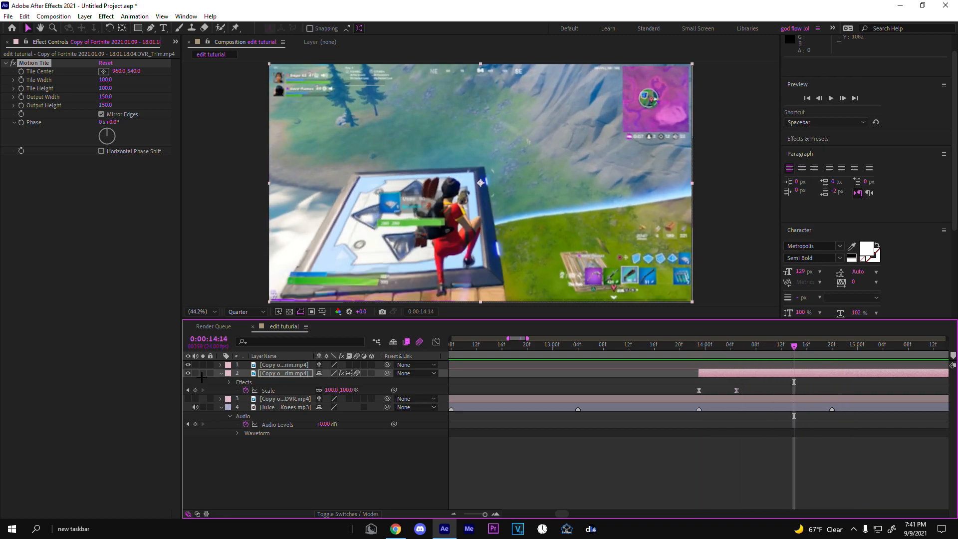
Add Scale keyframes to the second clip of 100% at 0:00:14:14 and 119% at 0:00:14:20.
click(195, 390)
key(space)
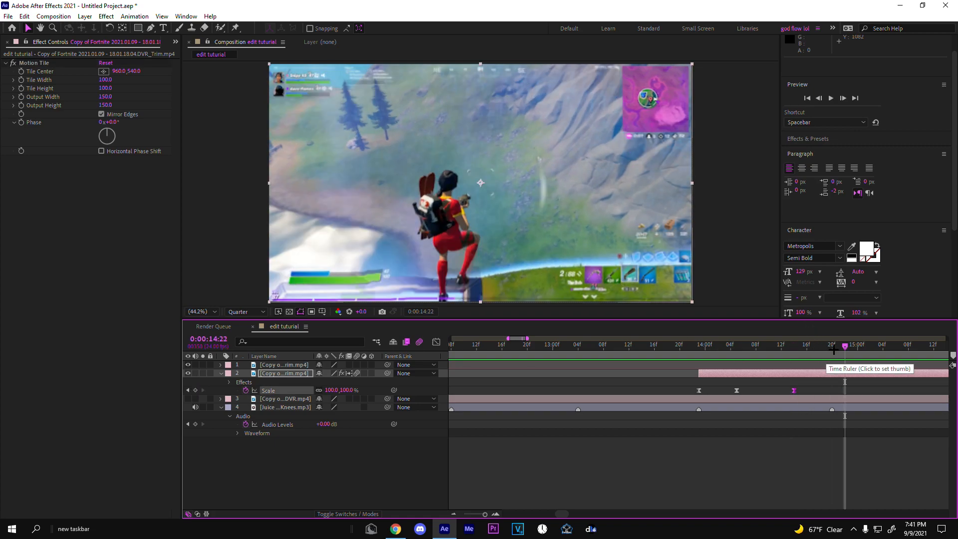
click(831, 345)
drag(331, 390, 341, 390)
Ease the 0:00:14:14 and 0:00:14:20 Scale keyframes, shape their curve to start gently and end steeply, and preview the zoom.
drag(852, 378, 768, 400)
click(436, 342)
click(830, 370)
drag(827, 373, 827, 423)
key(space)
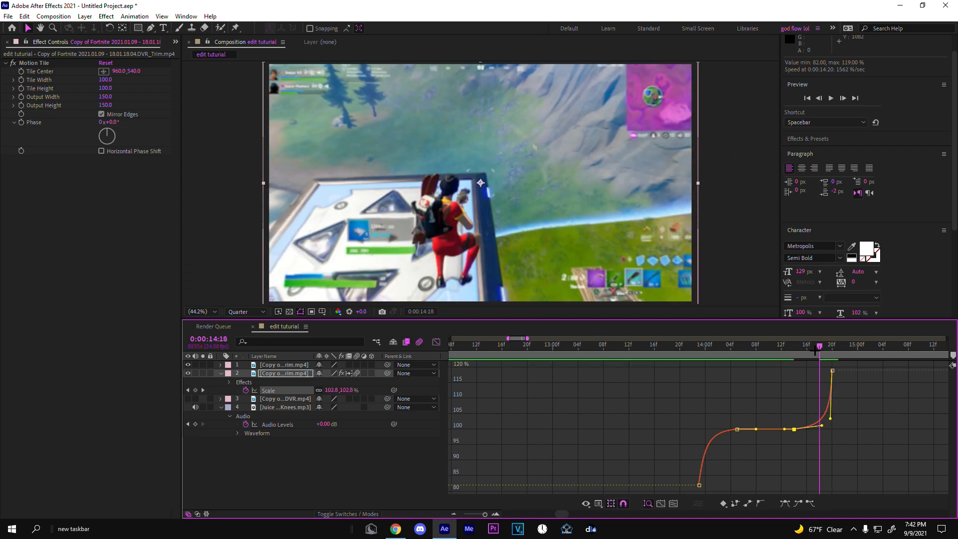
click(793, 359)
key(space)
key(space)
key(space)
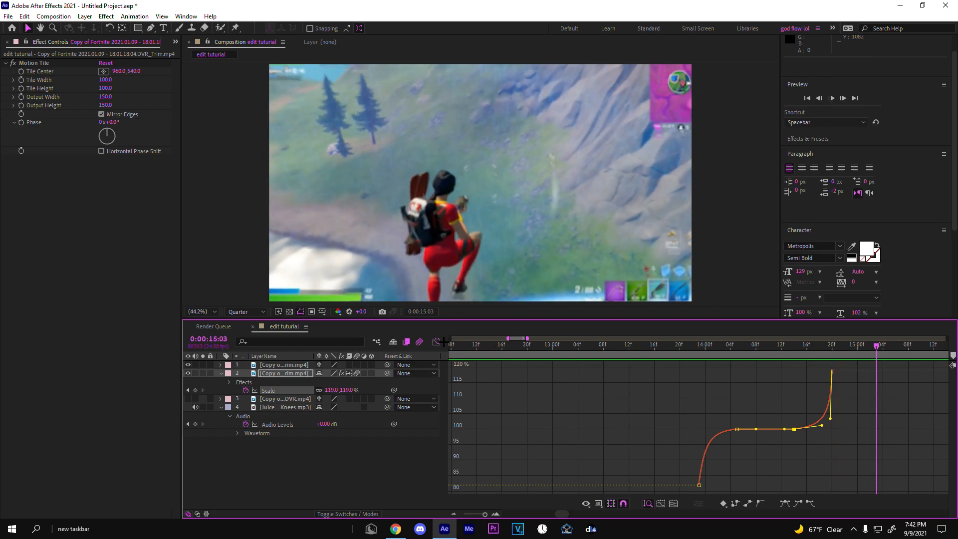
Hold the clip's Scale with a 119% keyframe at 0:00:15:09 and add a 100% keyframe at 0:00:15:16.
click(436, 342)
key(space)
mouse_move(726, 349)
mouse_down()
mouse_move(635, 359)
mouse_move(692, 359)
mouse_move(647, 346)
mouse_up()
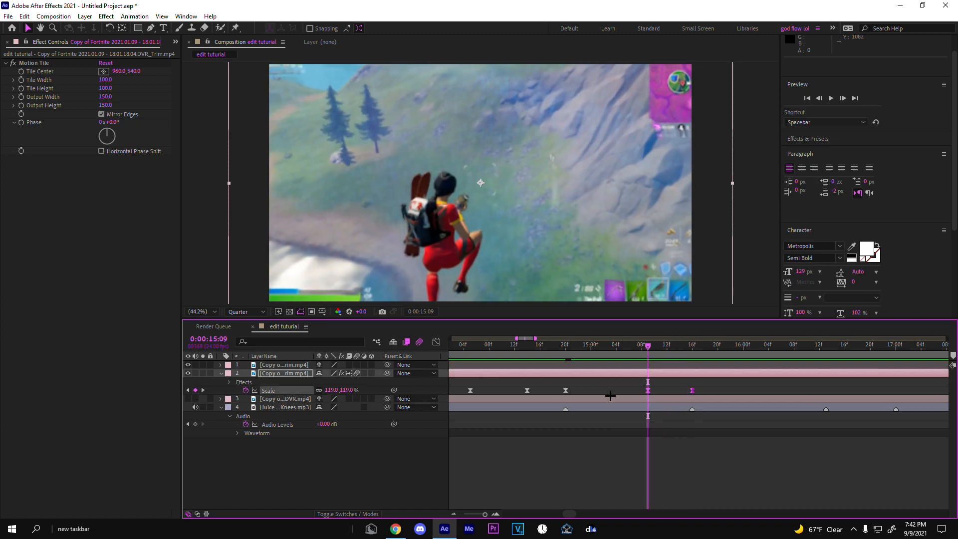
click(436, 342)
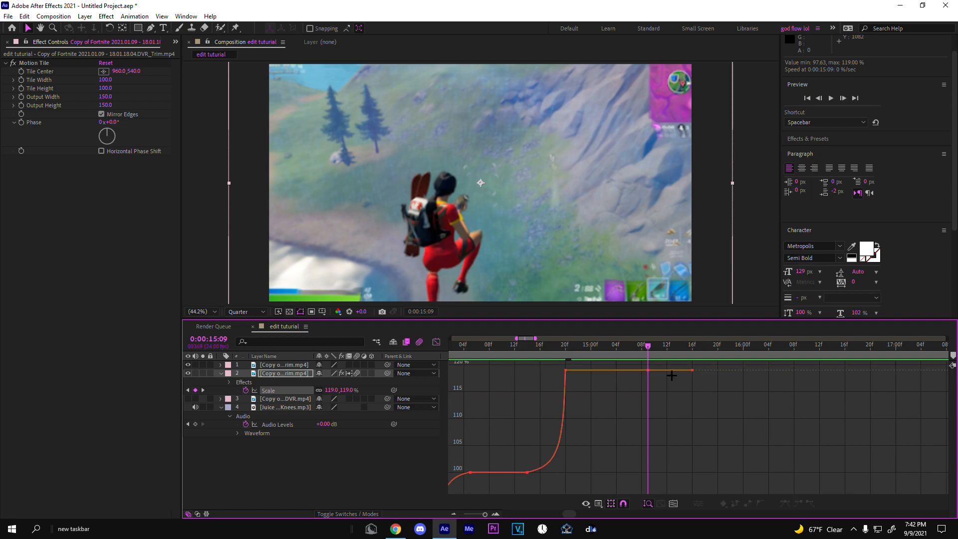
click(436, 342)
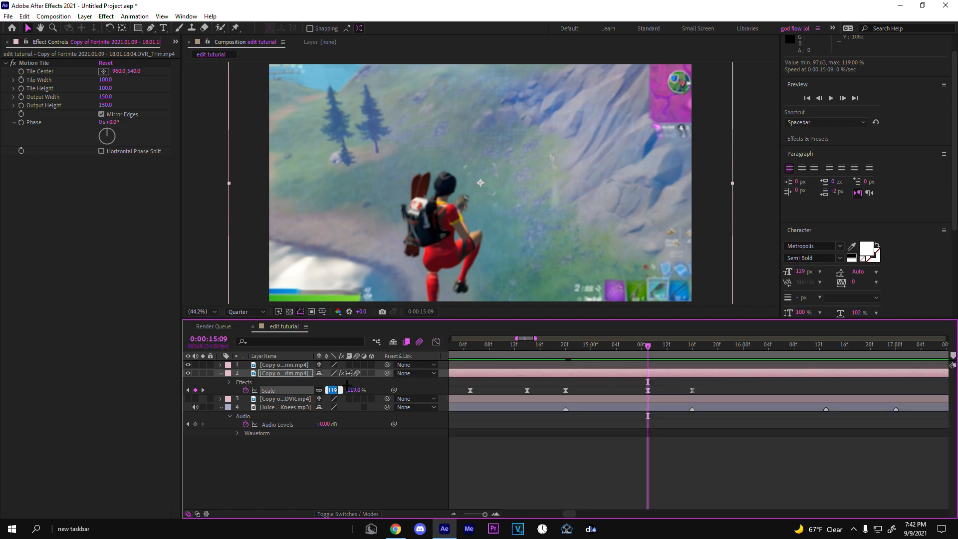
click(202, 390)
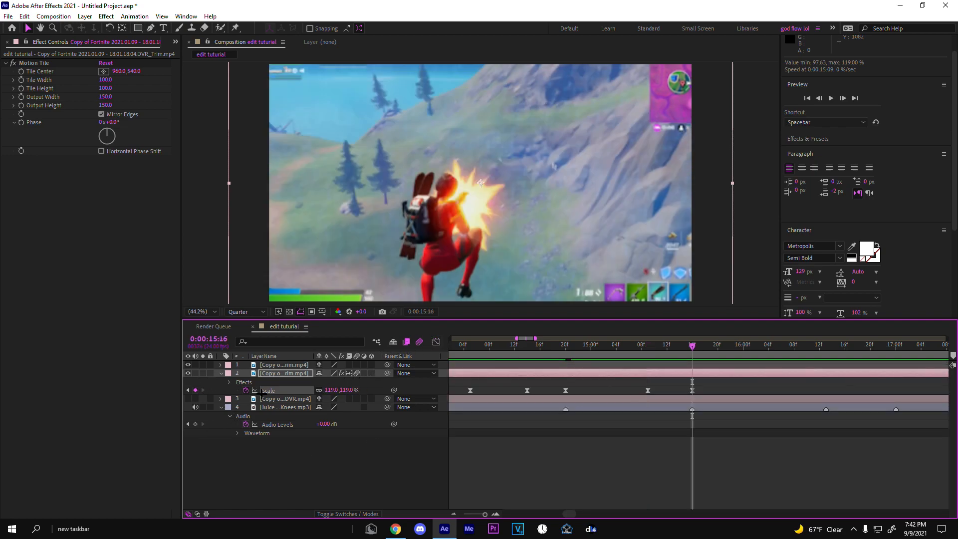
click(331, 390)
text(100)
key(Return)
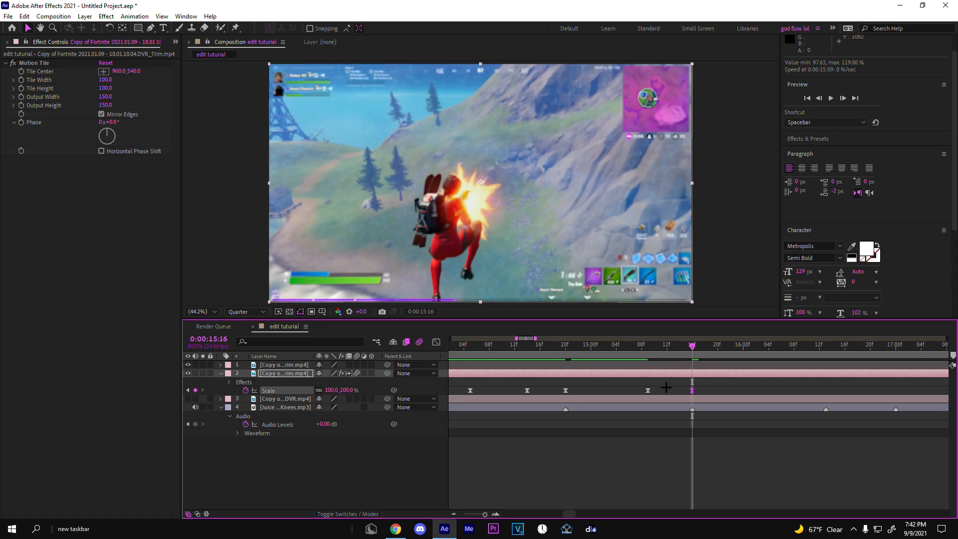
Ease the Scale drop between 0:00:15:09 and 0:00:15:16 so it starts gently and ends steeply, and preview it.
click(648, 348)
drag(720, 391, 605, 375)
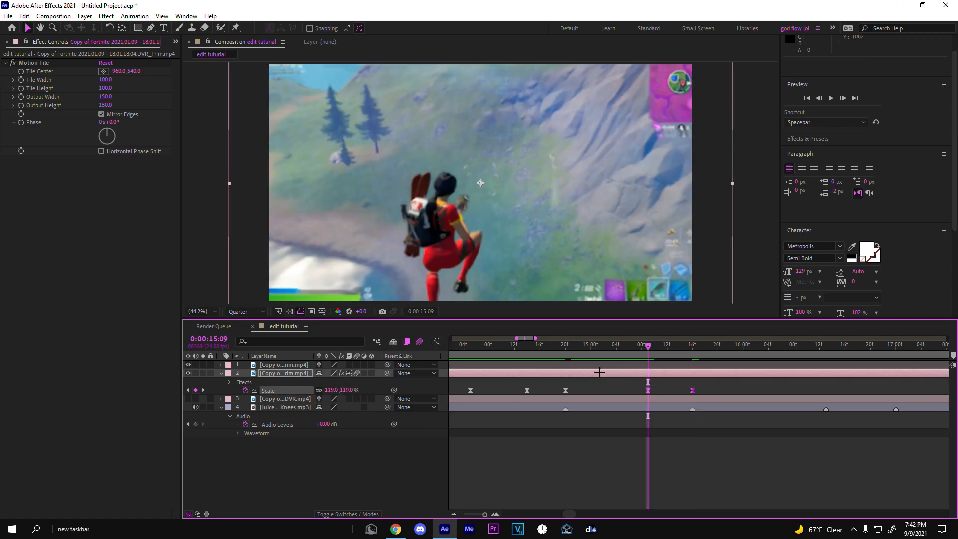
click(436, 342)
click(693, 473)
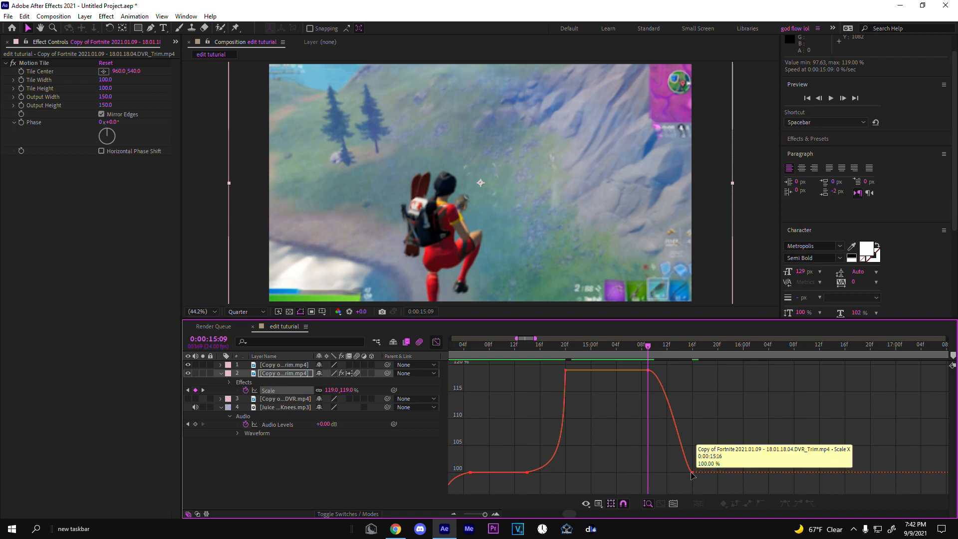
drag(691, 460, 706, 394)
key(space)
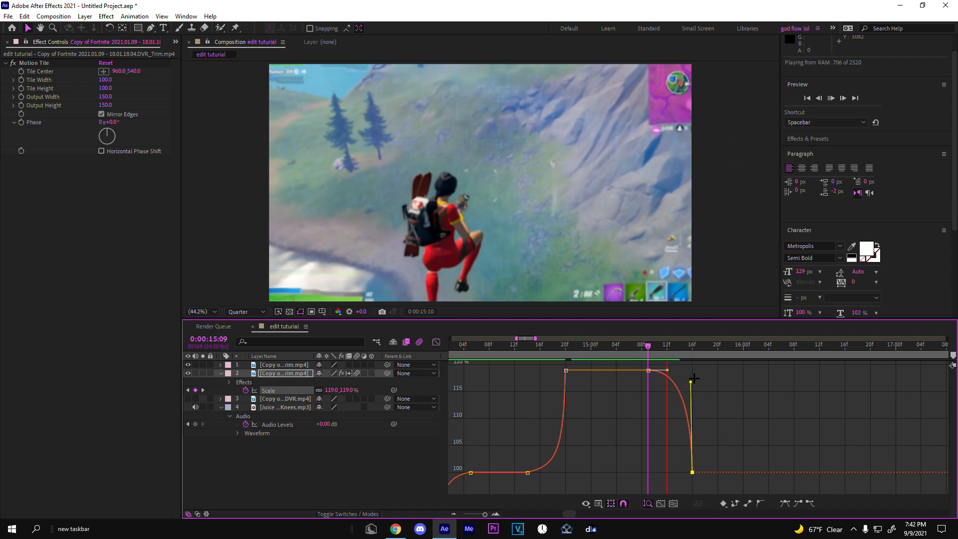
key(space)
key(space)
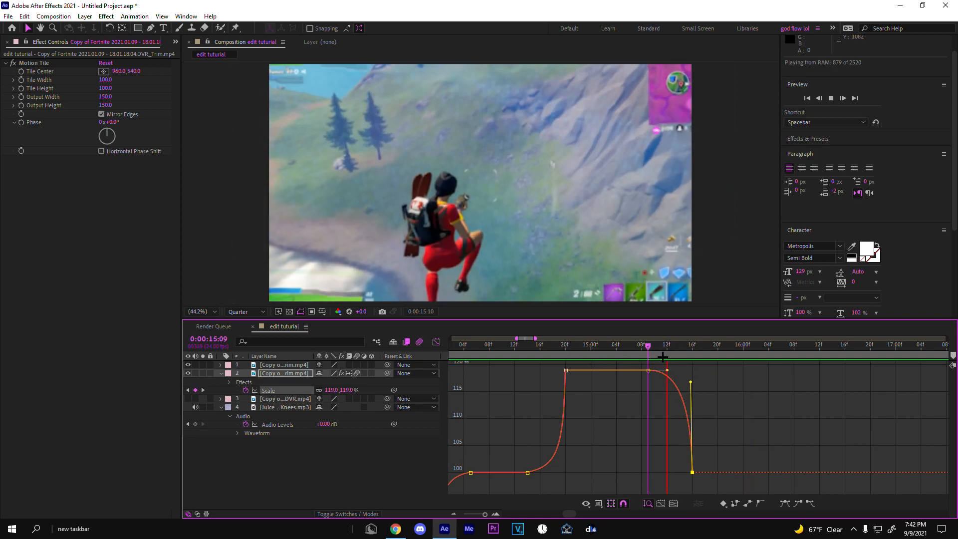
Add Scale keyframes of 100% at 0:00:16:02, 122% at 0:00:16:13 and 100% at 0:00:17:00.
click(436, 342)
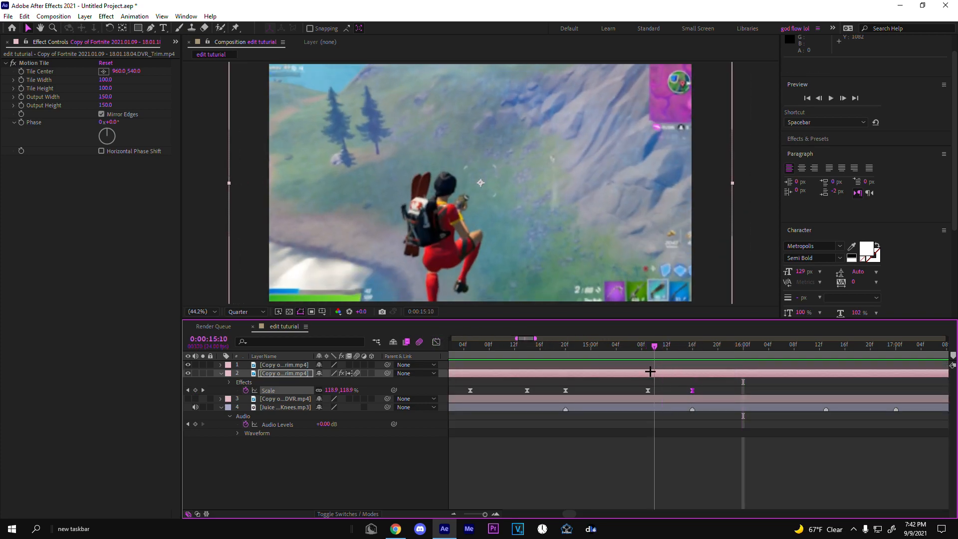
click(793, 353)
drag(794, 354, 698, 354)
key(space)
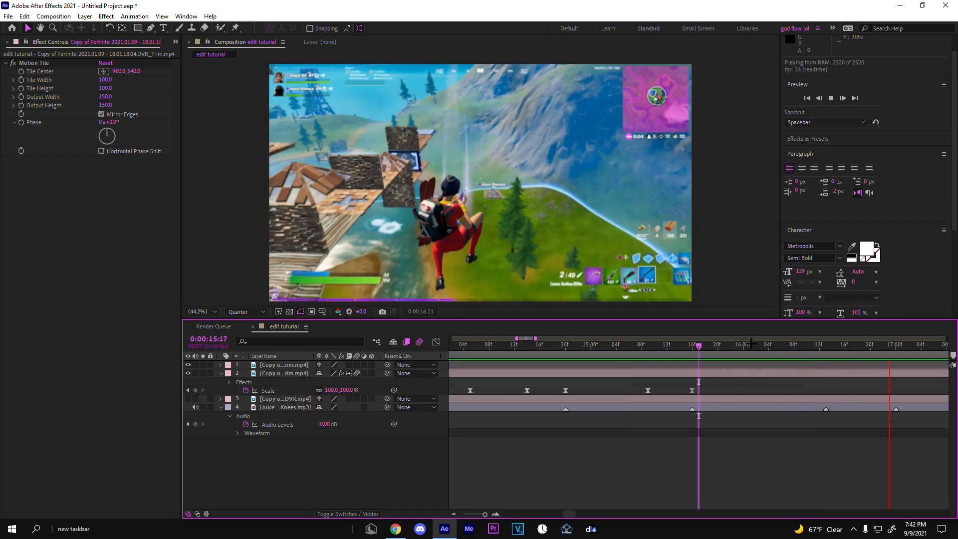
click(755, 351)
key(ctrl+v)
click(806, 349)
click(824, 345)
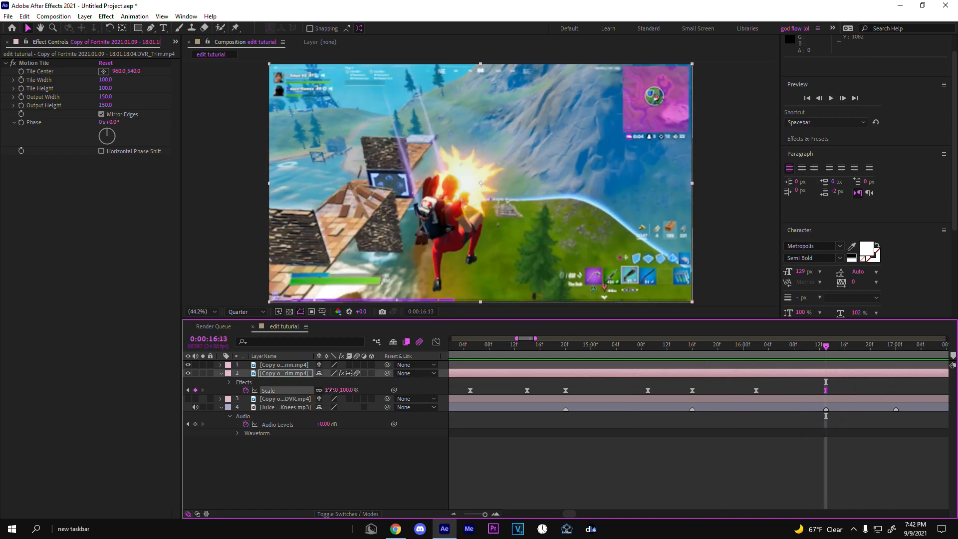
drag(327, 390, 337, 391)
key(space)
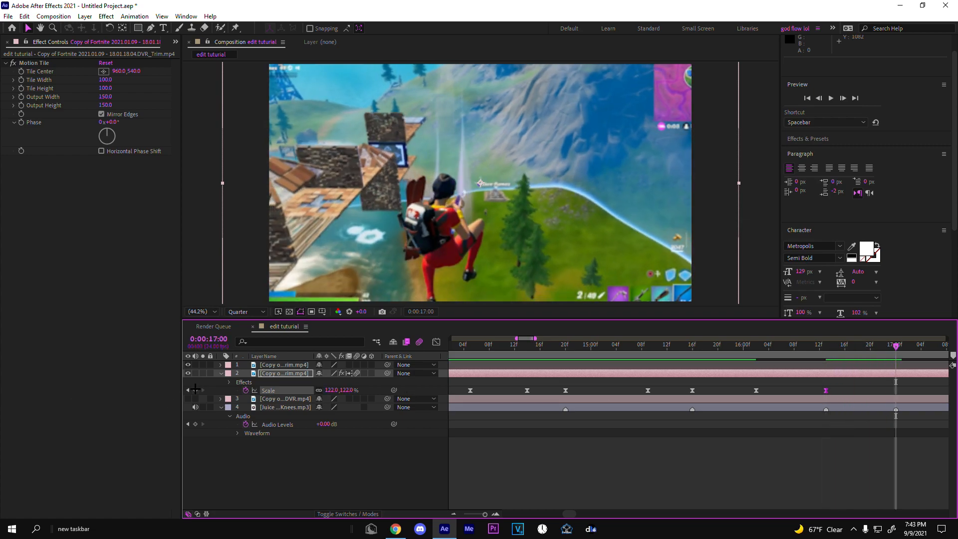
key(Return)
Ease the three newest Scale keyframes, shape their curve into a sharp peak at 0:00:16:13, and preview the zoom.
drag(910, 377, 730, 407)
click(436, 341)
click(923, 397)
click(895, 474)
drag(838, 370, 826, 458)
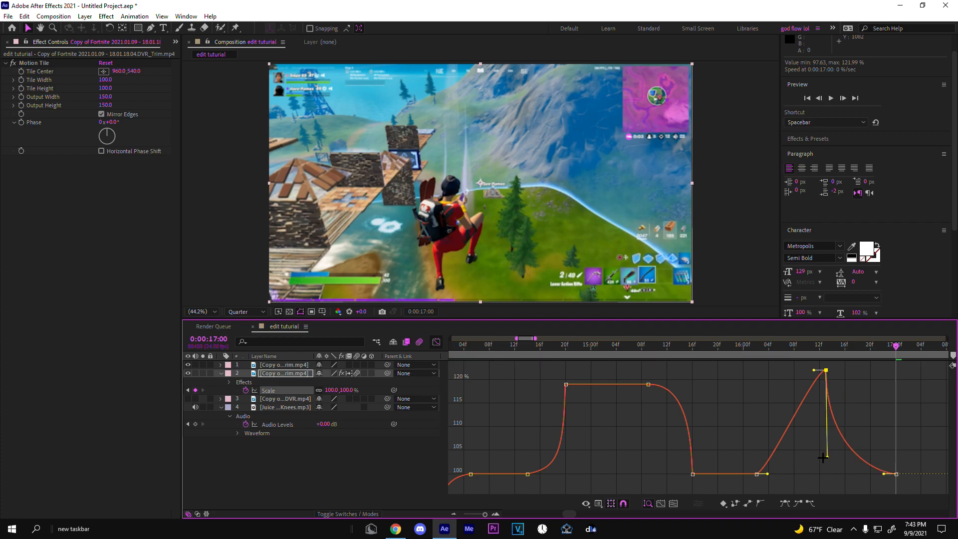
drag(883, 474, 842, 470)
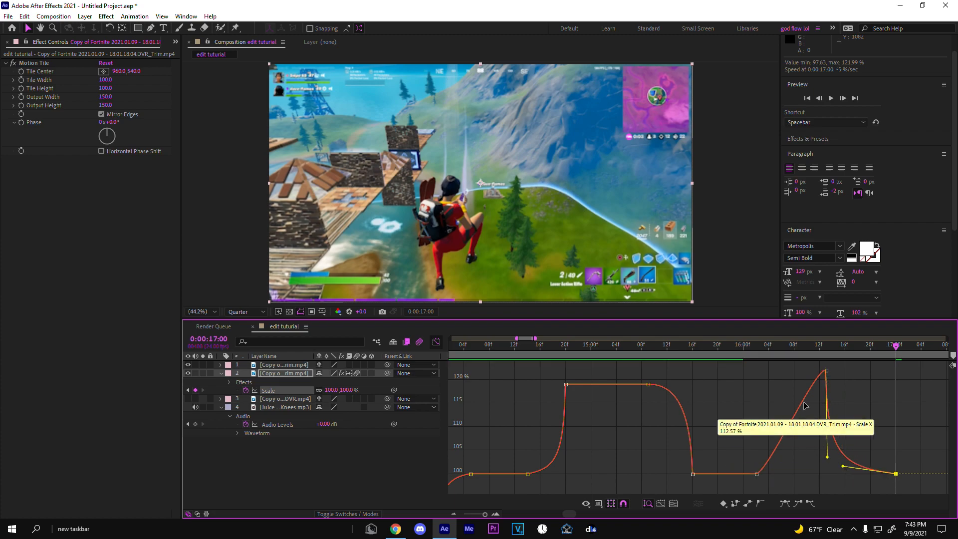
click(826, 370)
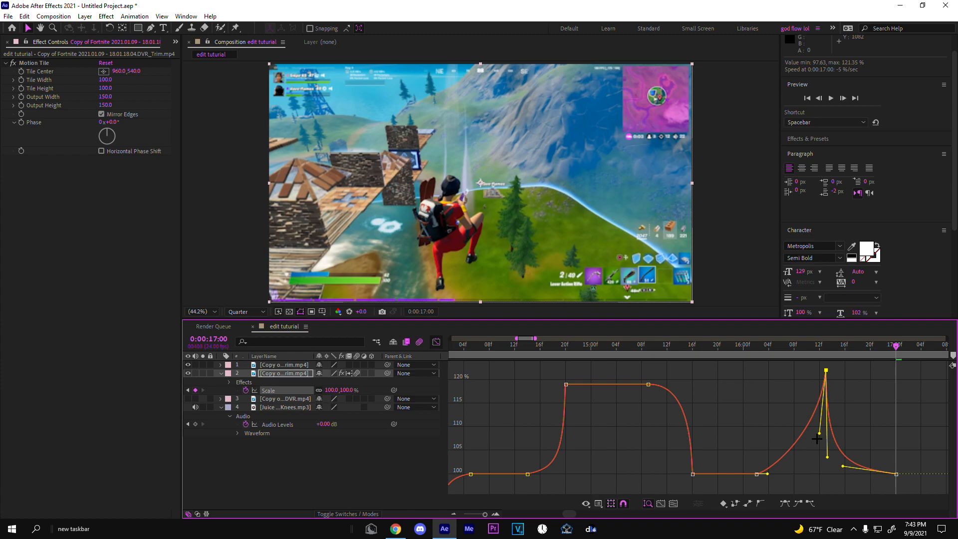
drag(819, 433, 822, 458)
drag(767, 474, 800, 460)
key(space)
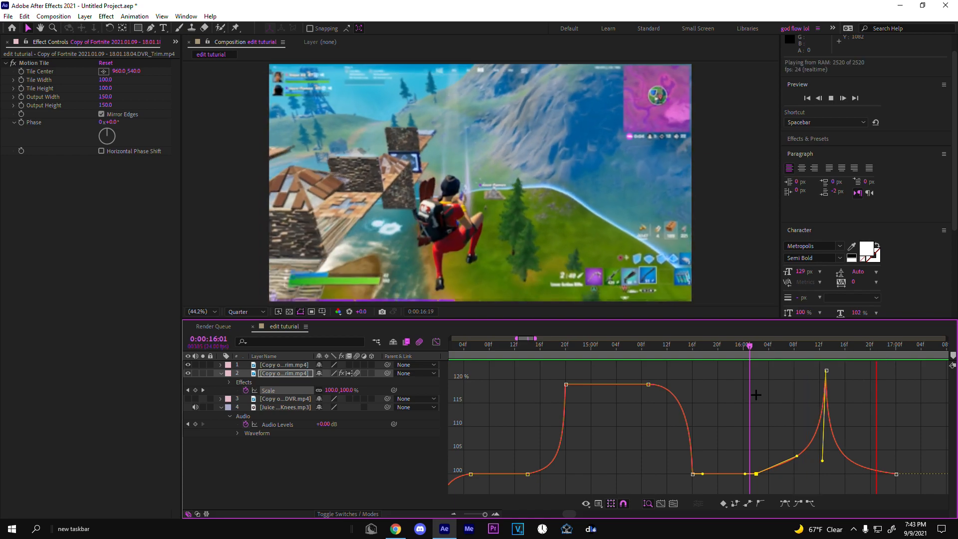
Add a 122% Scale keyframe at the end of the second clip at 0:00:17:11.
key(shift+F3)
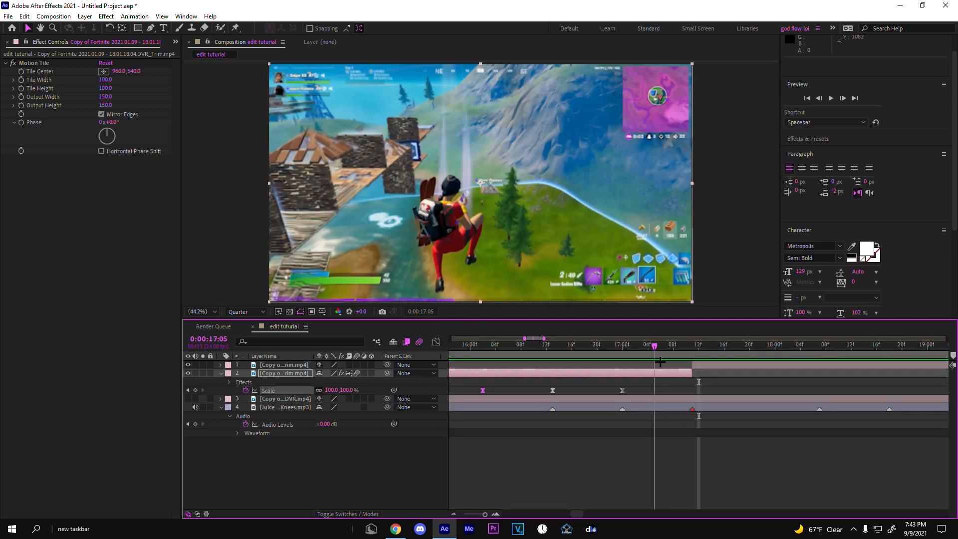
click(686, 357)
drag(331, 386, 336, 383)
Ease the Scale rise from 0:00:17:00 to 0:00:17:11, steepen its curve towards the clip's end, and preview it.
drag(686, 391, 615, 414)
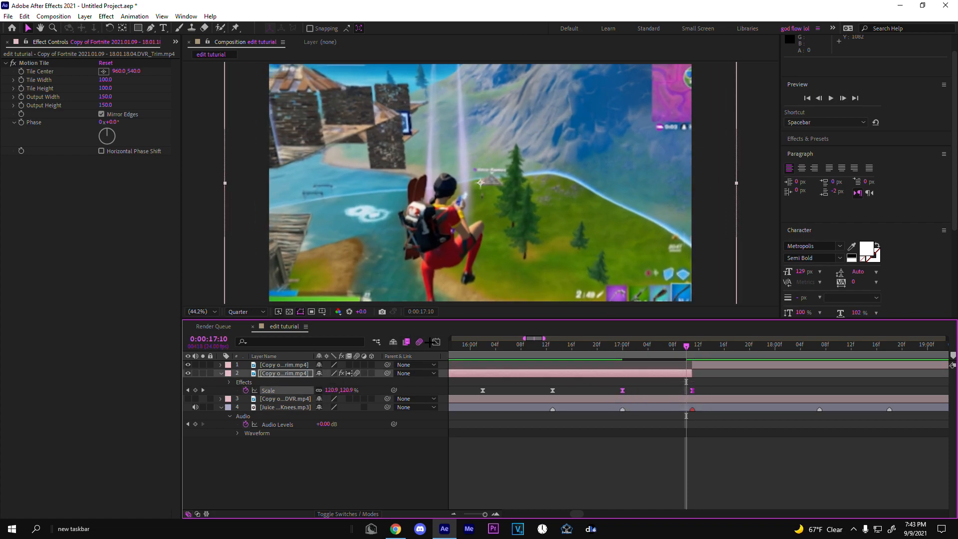
click(435, 342)
click(691, 371)
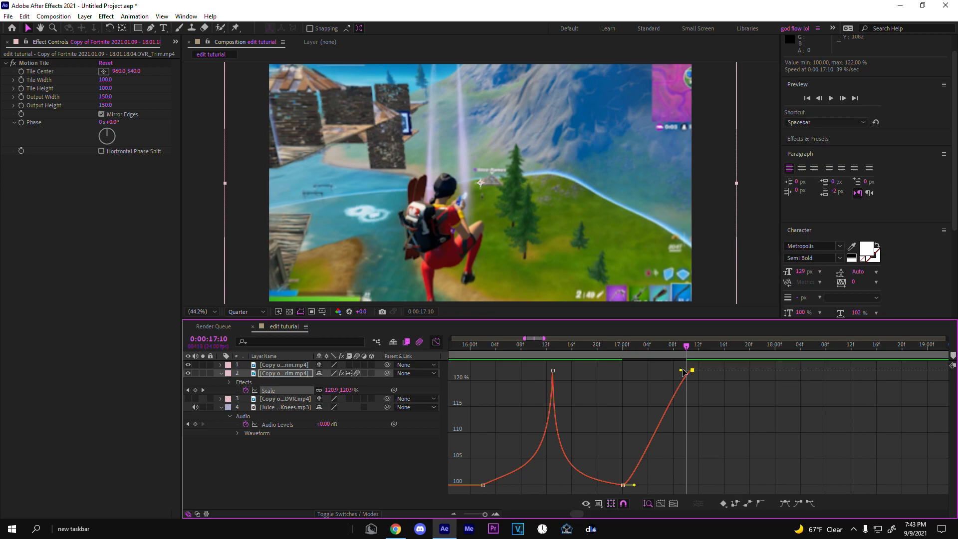
drag(681, 372, 701, 464)
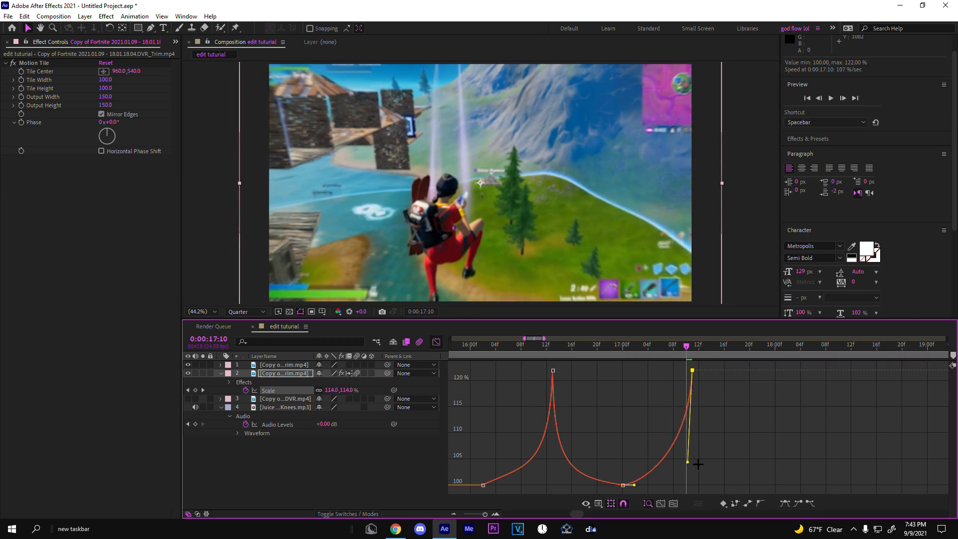
drag(634, 484, 676, 480)
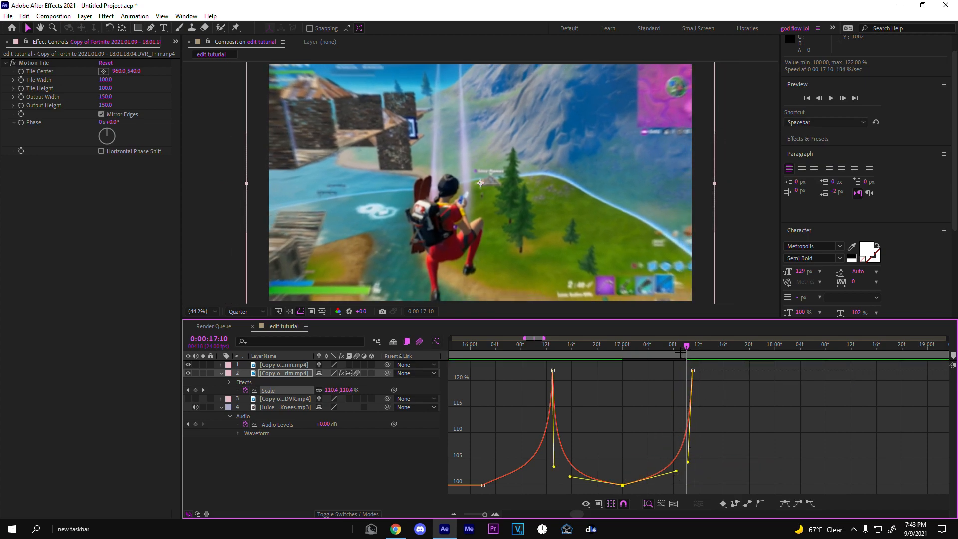
drag(686, 345, 624, 391)
key(space)
key(space)
Preview the clip's full sequence of zooms from 0:00:13:23.
click(436, 342)
drag(695, 352, 674, 377)
key(space)
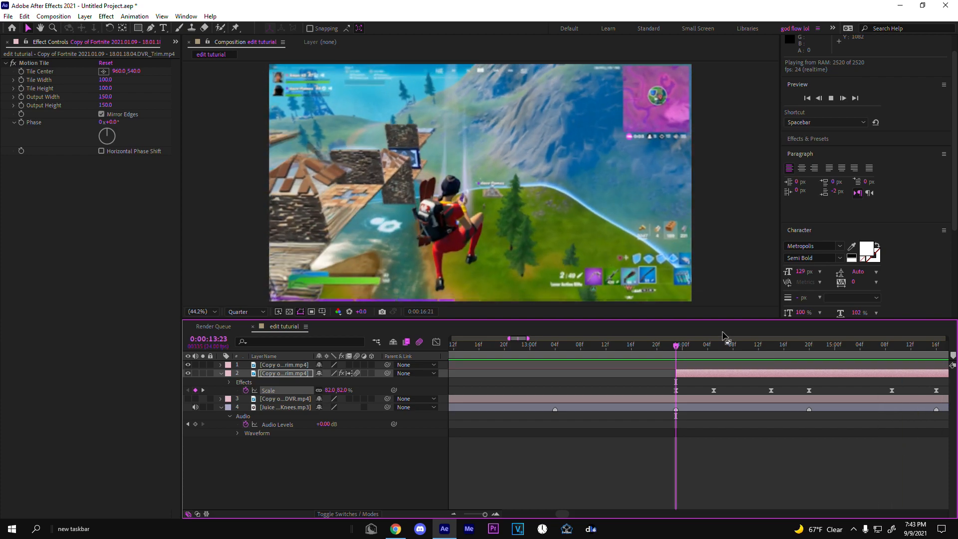
key(space)
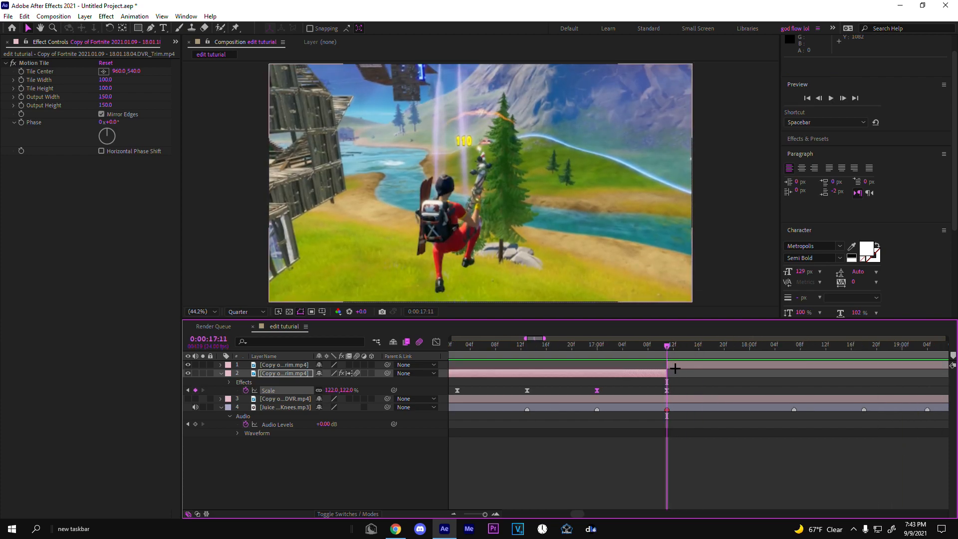
Add Scale keyframes to the top clip of 122% at its start, 0:00:17:11, and 100% at 0:00:17:16.
click(673, 366)
key(s)
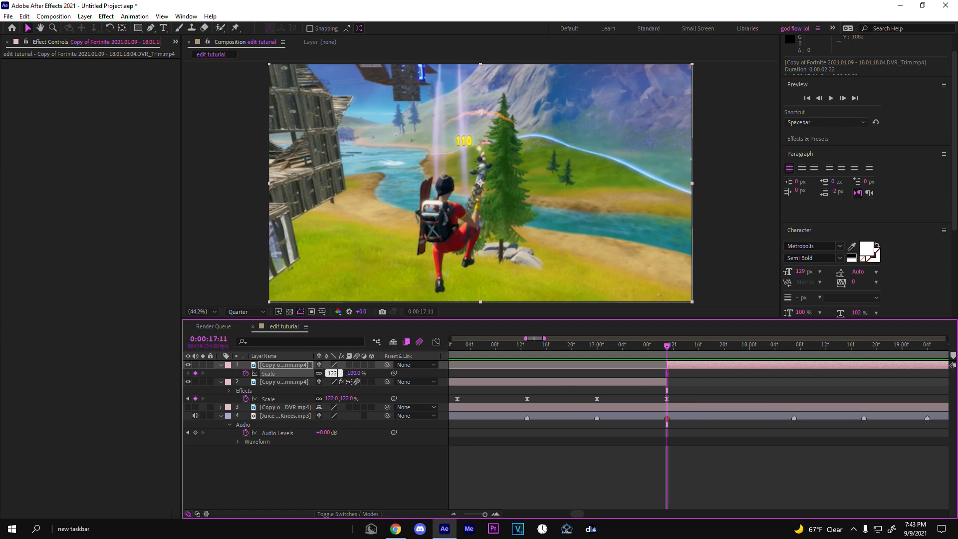
key(Return)
key(Page_Down)
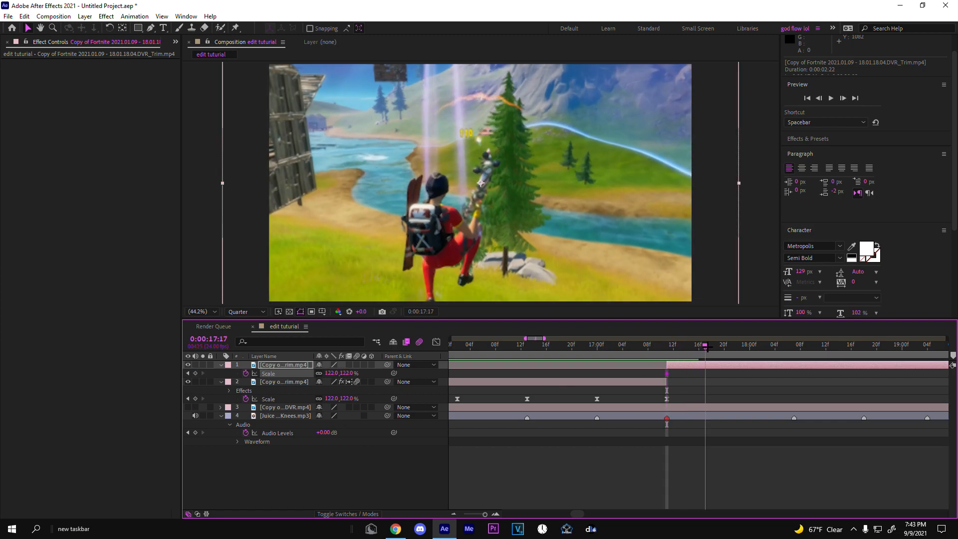
drag(669, 352, 699, 353)
text(1)
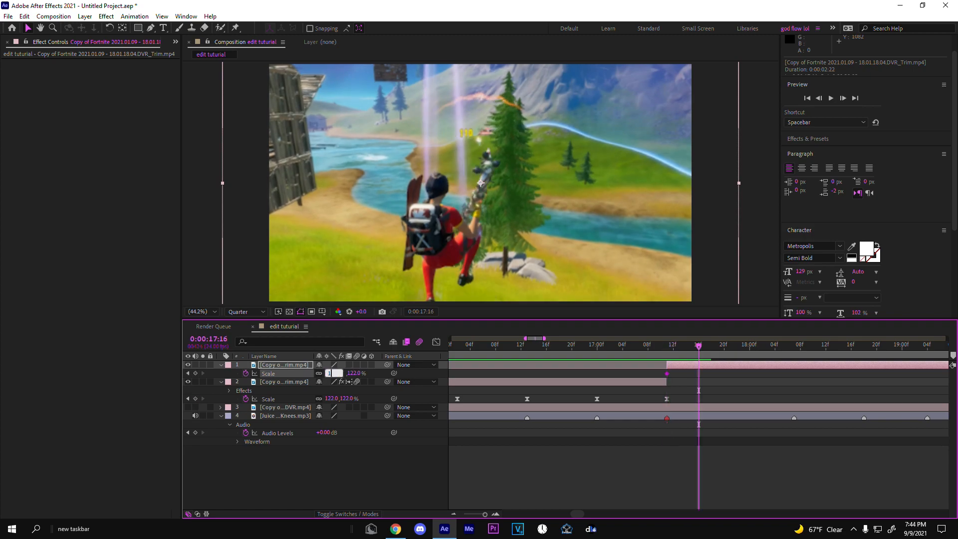
text(00)
key(Return)
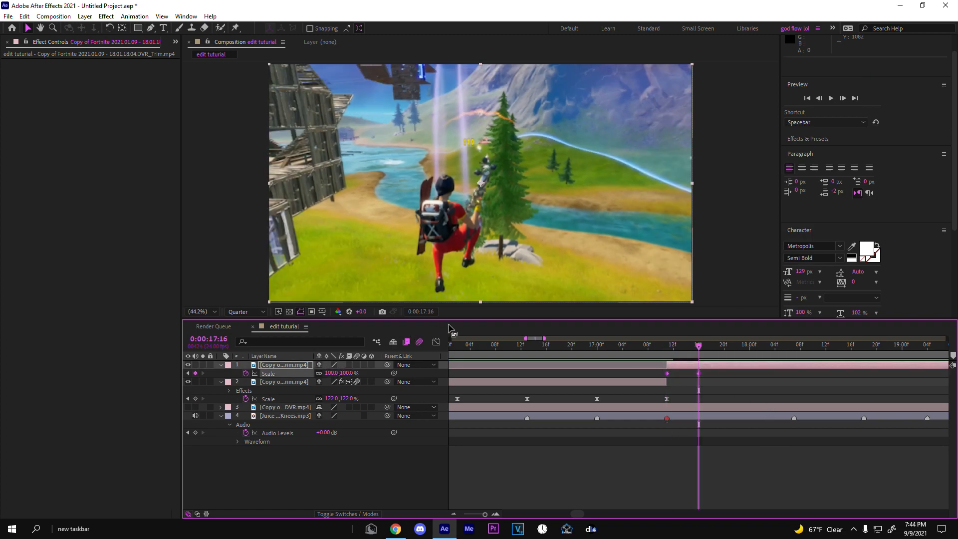
Ease the top clip's Scale keyframes and shape their curve to drop steeply and settle gently at 100%.
click(436, 342)
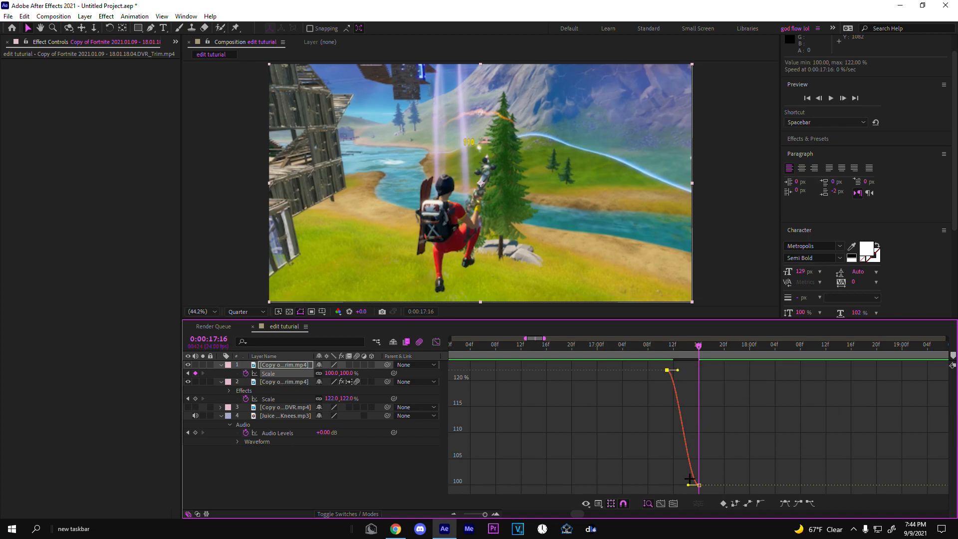
drag(681, 484, 663, 489)
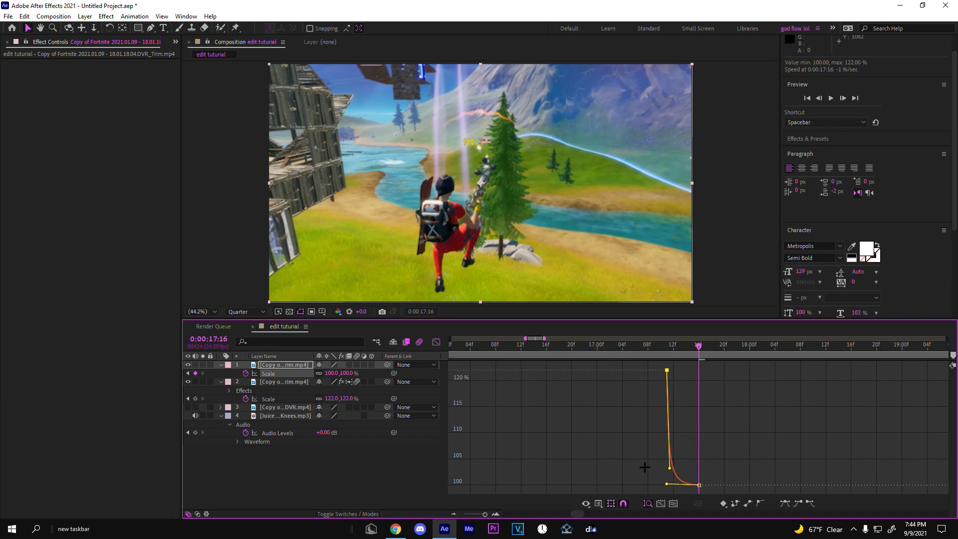
drag(672, 350, 654, 352)
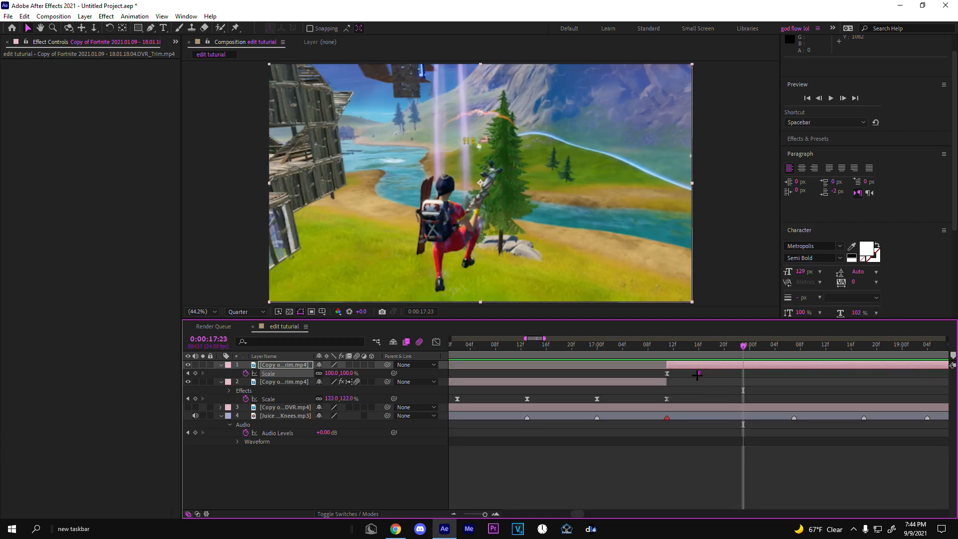
mouse_move(698, 374)
mouse_down()
mouse_move(742, 375)
mouse_move(655, 385)
mouse_up()
Return to 0:00:13:23 and collapse the second clip's properties in the timeline.
mouse_move(732, 346)
mouse_down()
mouse_move(507, 345)
mouse_move(448, 383)
mouse_move(502, 382)
mouse_up()
click(514, 345)
click(517, 393)
click(520, 379)
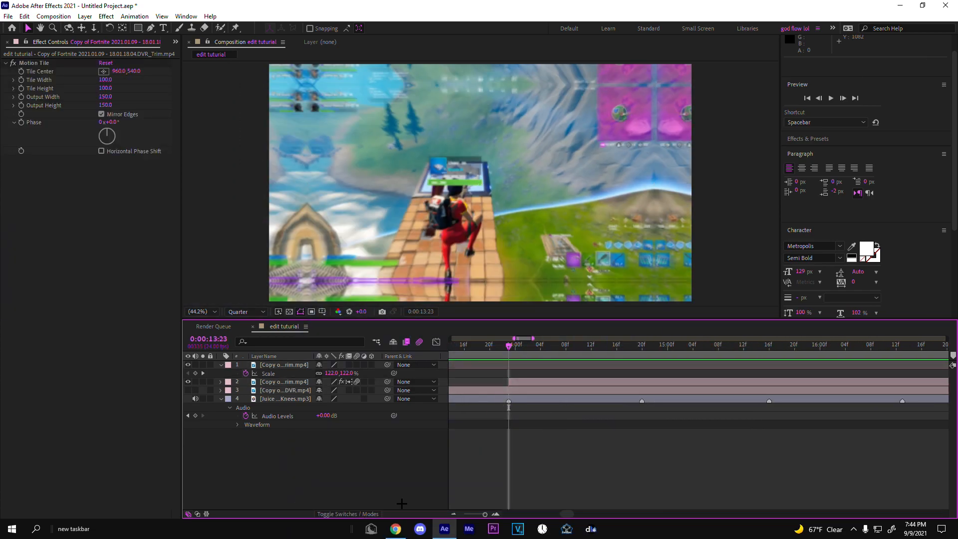
Create a new adjustment layer above the clips and collapse the top clip's Scale property.
drag(484, 514, 469, 514)
right_click(394, 456)
mouse_move(499, 332)
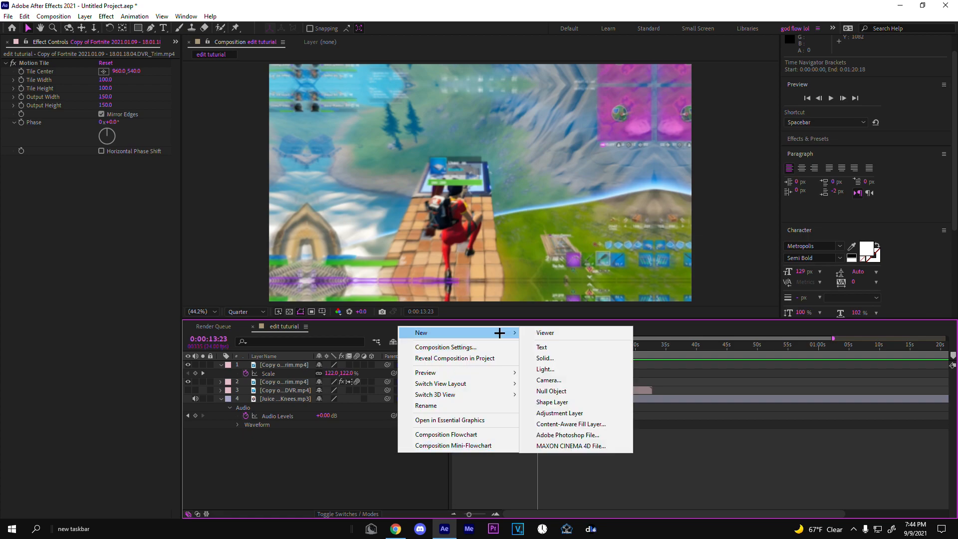
click(580, 406)
click(611, 447)
click(563, 373)
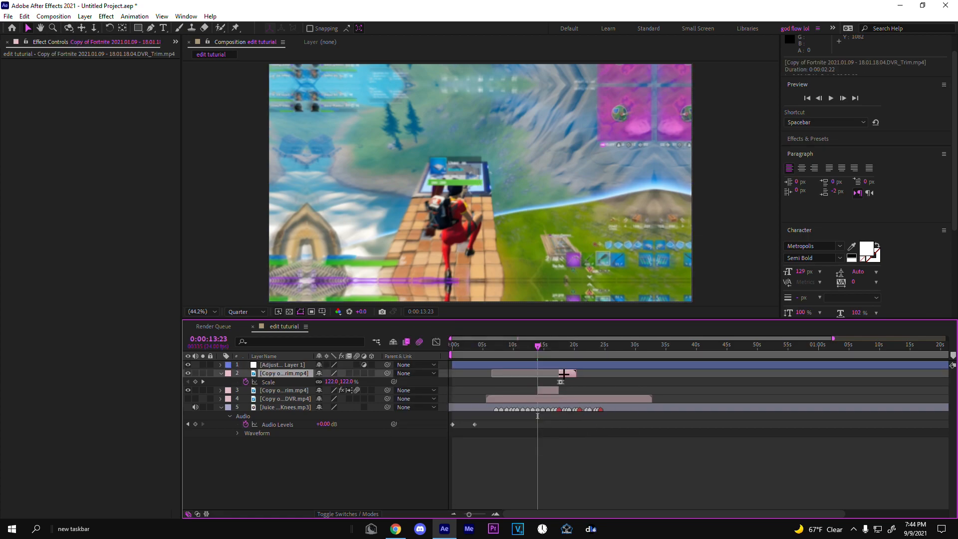
key(s)
Split the adjustment layer at 0:00:13:23, delete its earlier part and trim its end to the end of the top clip.
click(527, 364)
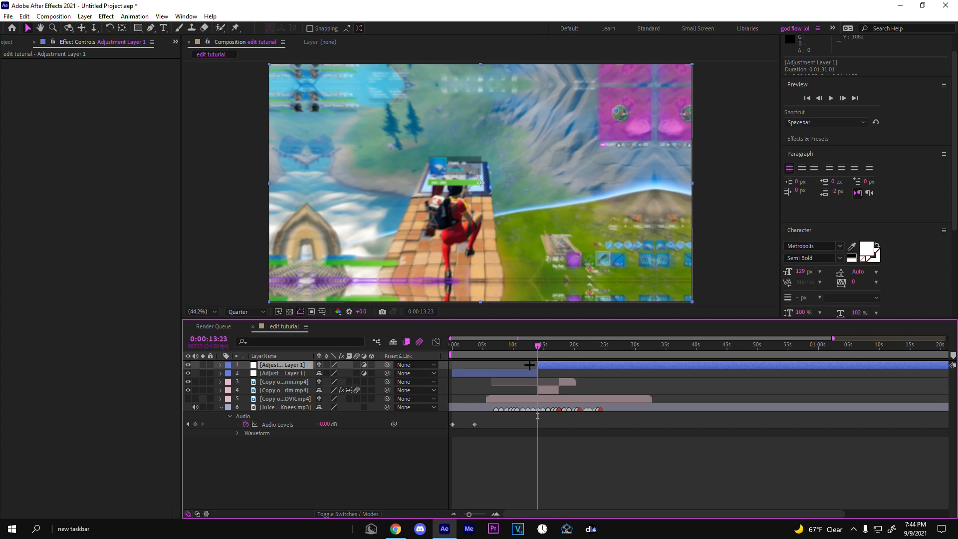
click(530, 374)
key(Delete)
drag(574, 350, 576, 352)
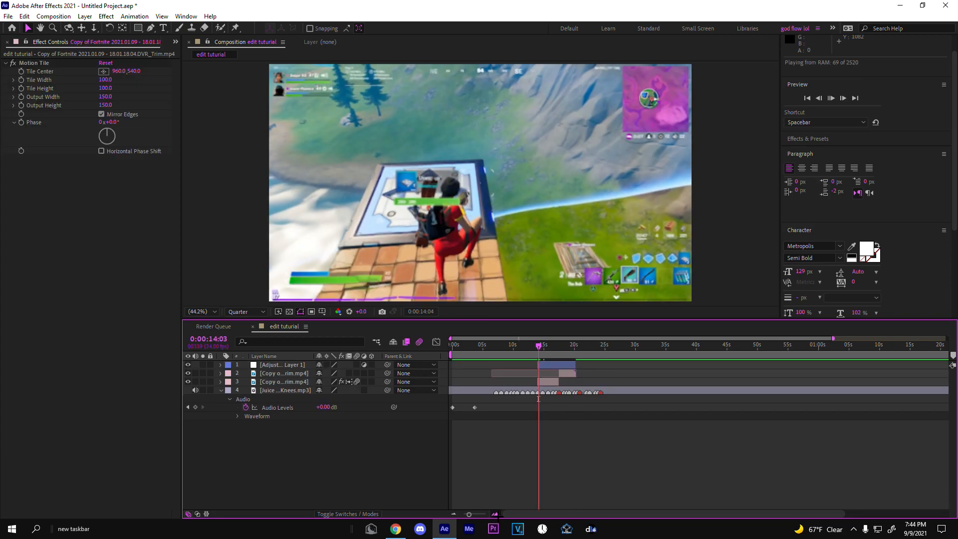
mouse_move(537, 351)
mouse_down()
mouse_move(563, 351)
mouse_move(535, 352)
mouse_move(527, 364)
mouse_up()
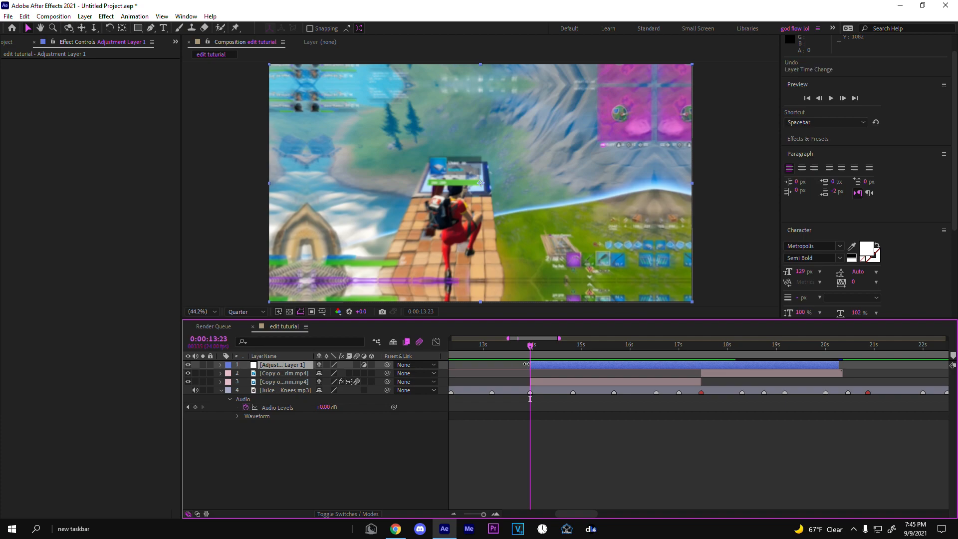
Apply BCC Lens Blur OBS to the adjustment layer with Quality set to Sharper and Gamma set to 600.
key(ctrl+space)
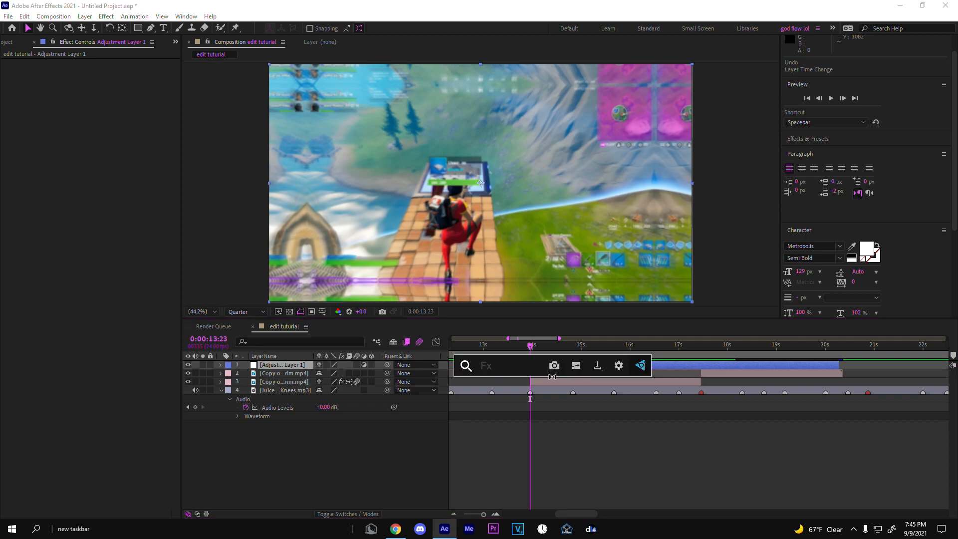
click(577, 464)
click(561, 366)
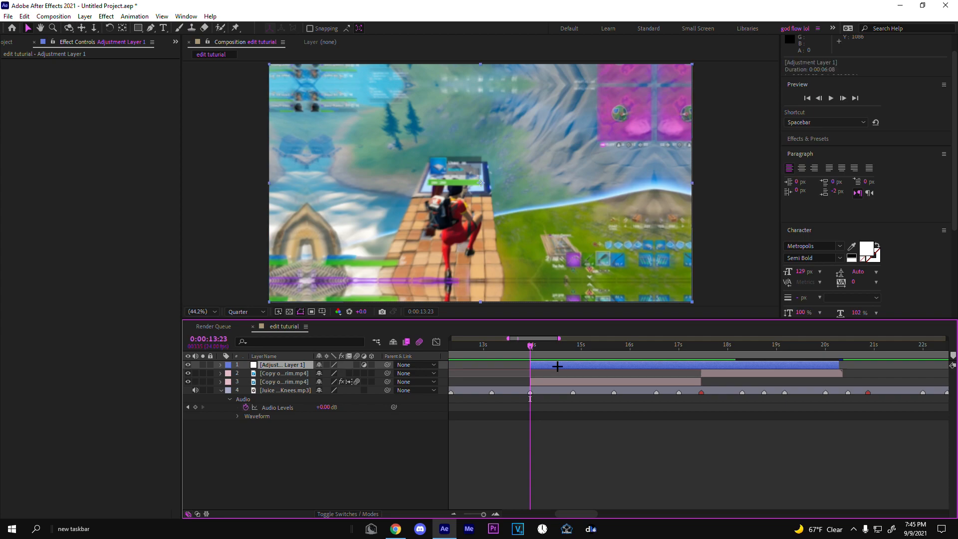
key(ctrl+space)
text(bcc lens blur)
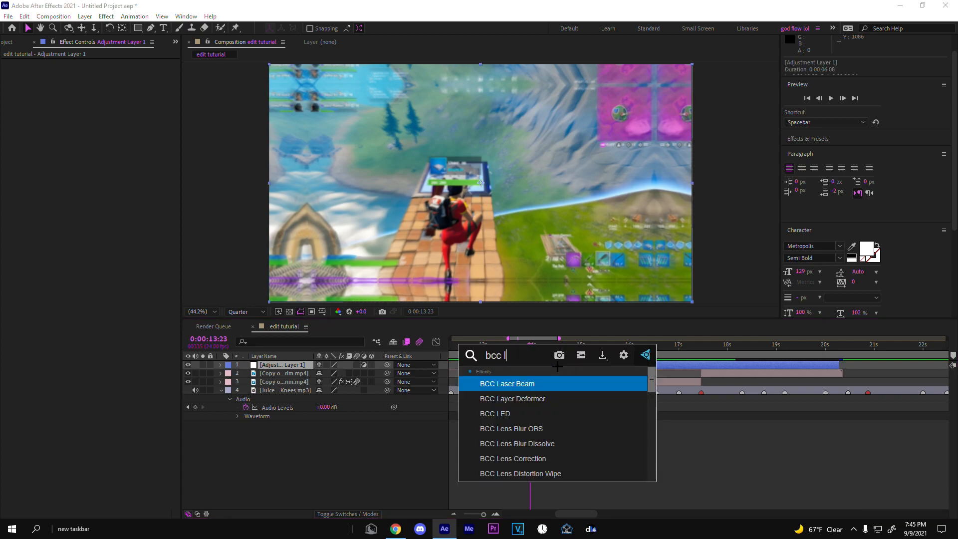
key(Return)
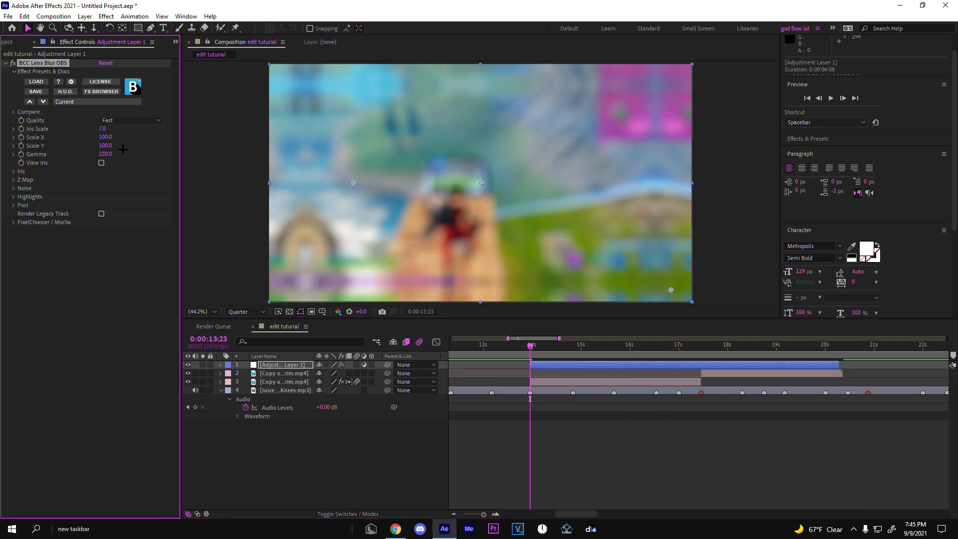
click(131, 121)
click(134, 155)
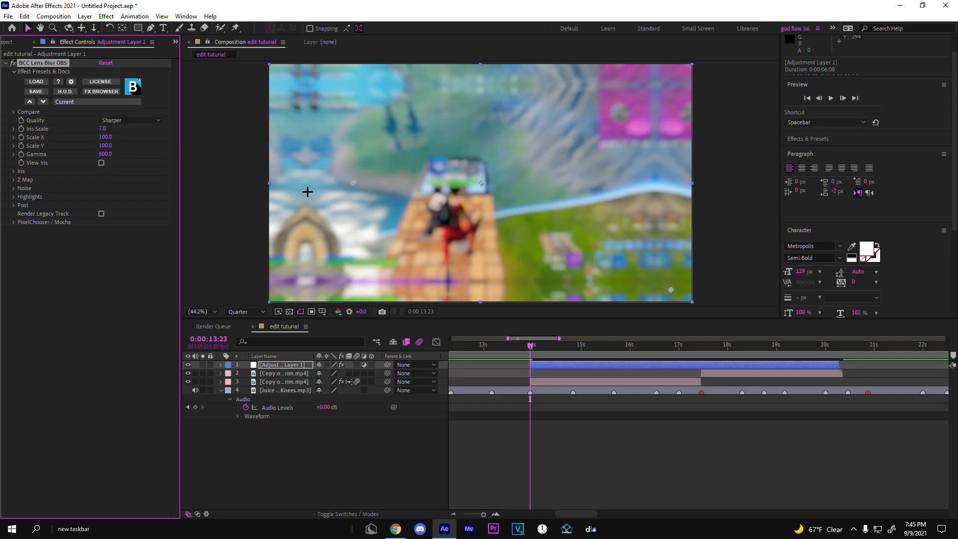
Keyframe the lens blur's Iris Scale at 7 on 0:00:13:23 and 0 on 0:00:14:06.
key(ctrl+z)
key(u)
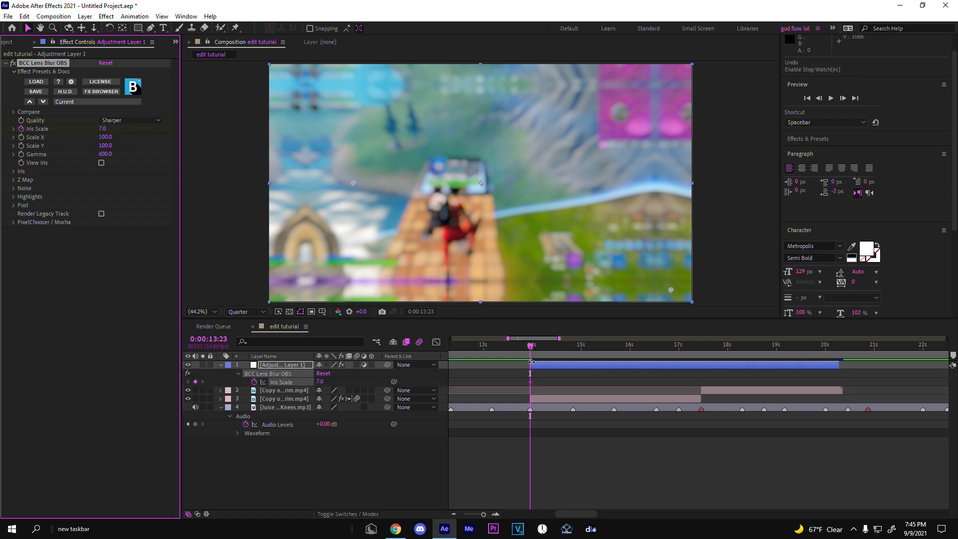
scroll(555, 396, up, 5)
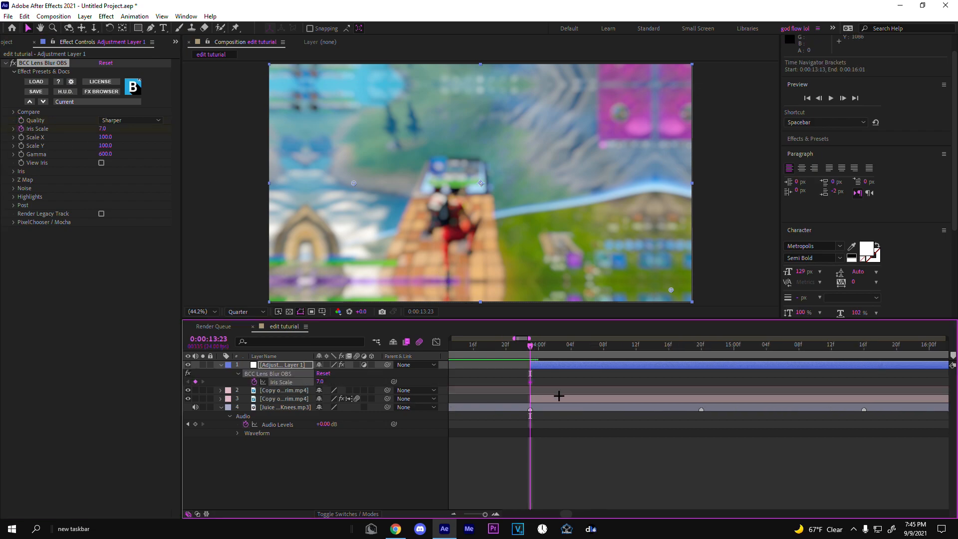
drag(535, 348, 587, 348)
click(326, 380)
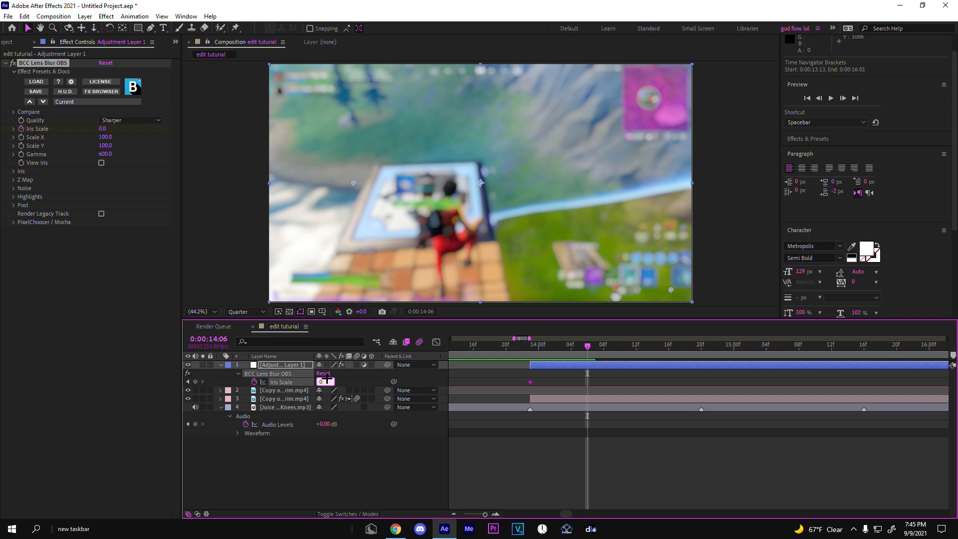
text(0)
key(Return)
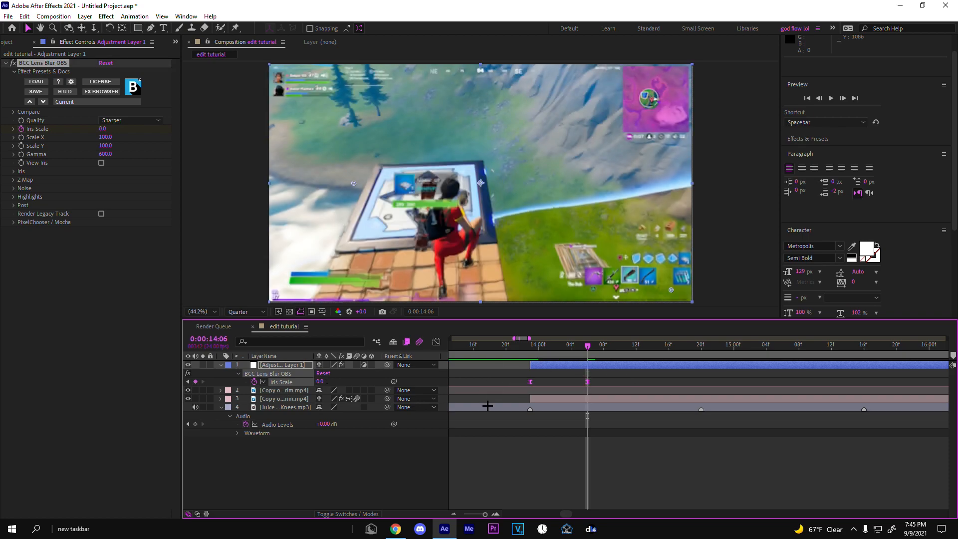
Shape the Iris Scale curve to drop steeply from 7 and settle gently at 0.
click(435, 342)
click(533, 375)
drag(569, 485, 538, 485)
drag(549, 370, 588, 346)
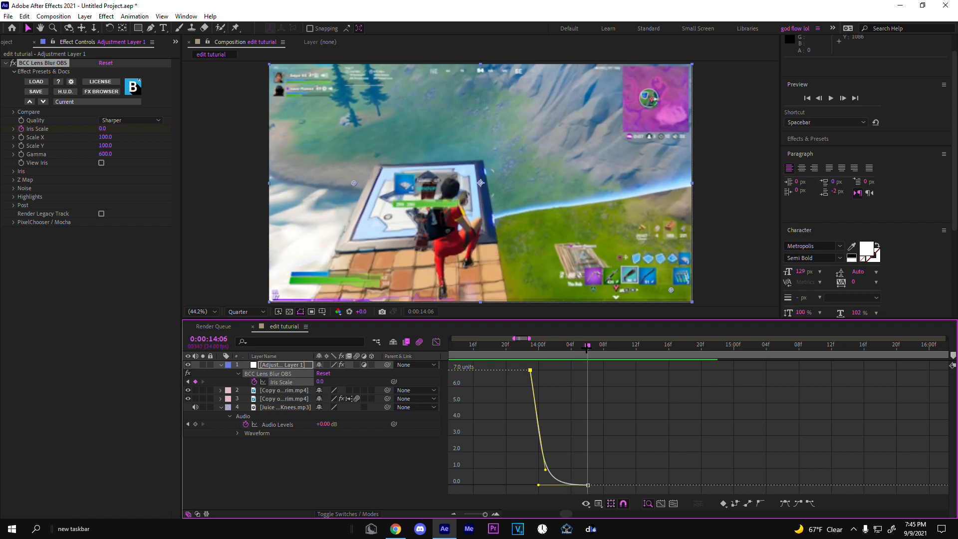
click(437, 342)
Add Iris Scale keyframes of 0 at 0:00:14:15, 7 at 0:00:14:20 and 0 at 0:00:15:02.
mouse_move(660, 347)
mouse_down()
mouse_move(719, 341)
mouse_move(695, 340)
mouse_move(699, 352)
mouse_move(662, 347)
mouse_up()
click(708, 383)
click(196, 382)
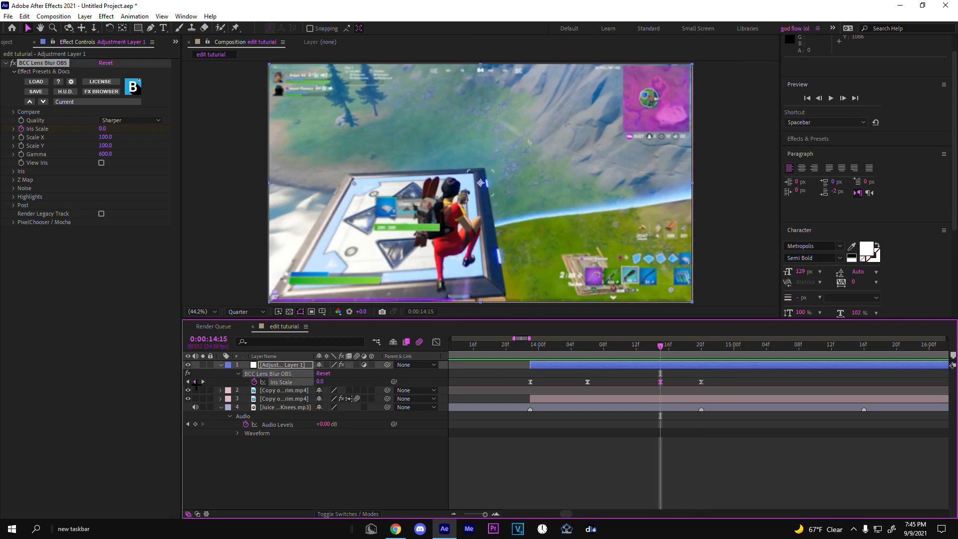
click(206, 381)
click(204, 382)
text(7)
key(Return)
drag(708, 346, 750, 347)
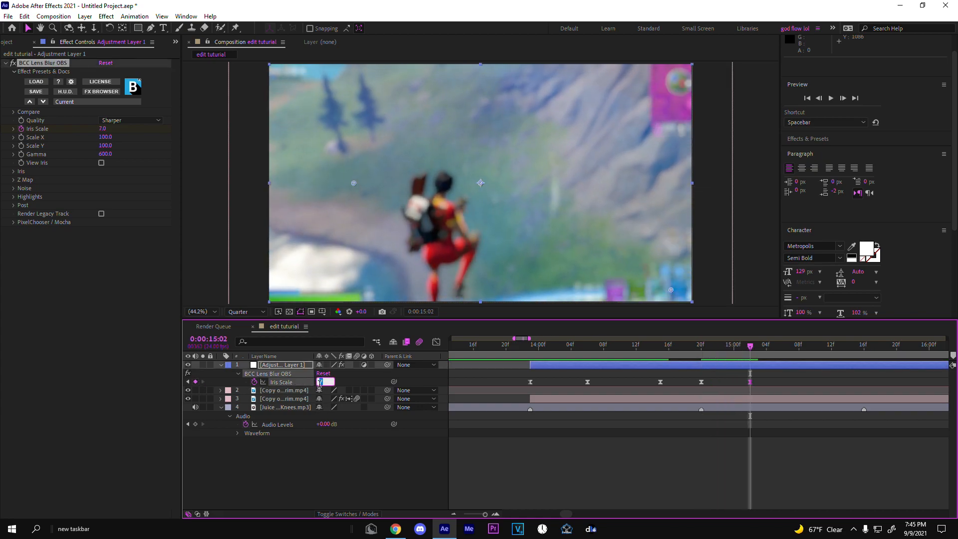
text(0)
key(Return)
Ease the three new Iris Scale keyframes and shape their curve into a sharp spike at 0:00:14:20.
drag(773, 376, 646, 394)
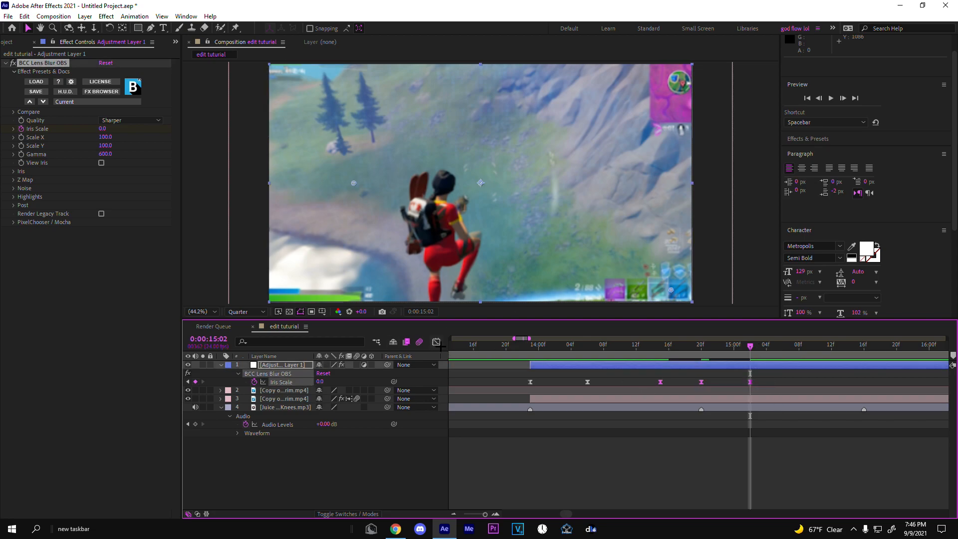
click(436, 343)
click(701, 371)
drag(709, 371, 720, 473)
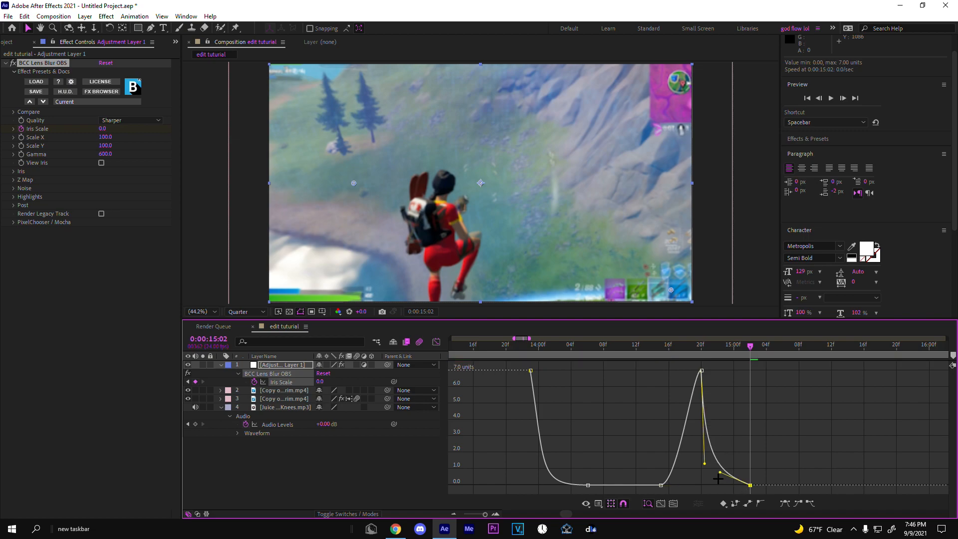
Preview the lens blur around the 0:00:14:20 beat and move the playhead to 0:00:15:13.
drag(687, 346, 677, 346)
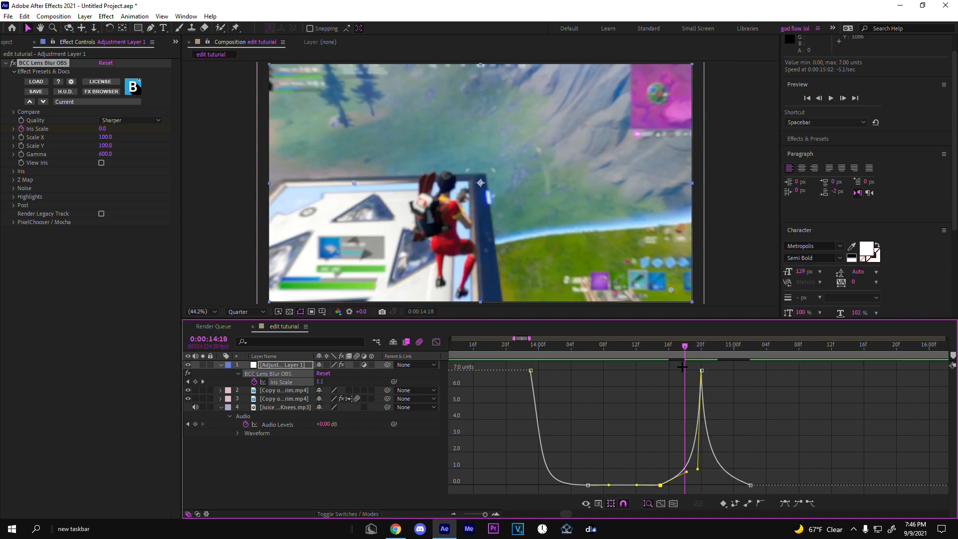
key(space)
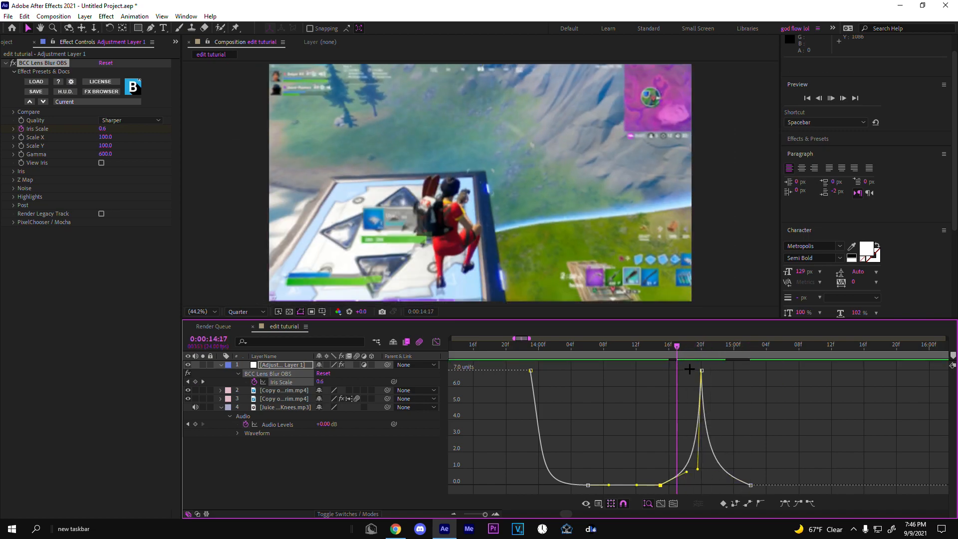
key(space)
key(shift+F3)
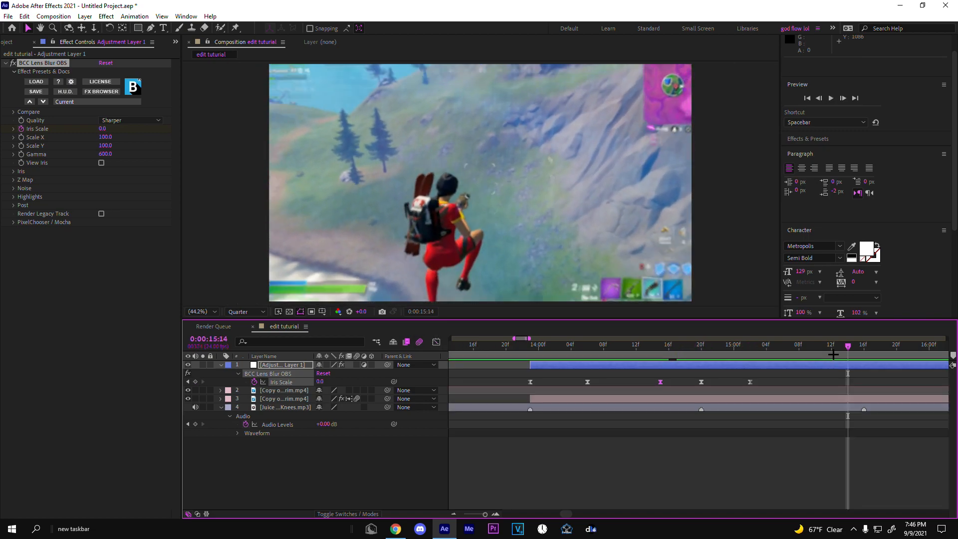
key(space)
mouse_move(847, 346)
mouse_down()
mouse_move(857, 345)
mouse_move(839, 346)
mouse_up()
scroll(851, 220, up, 1)
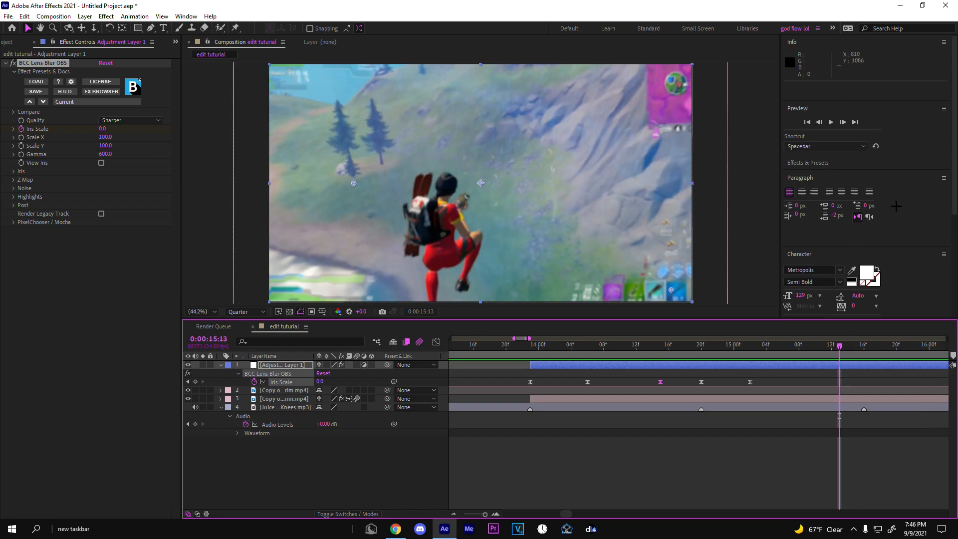
Apply the Twitch effect to the adjustment layer with only Slide enabled and Amount keyed at 70 on 0:00:15:16.
click(871, 363)
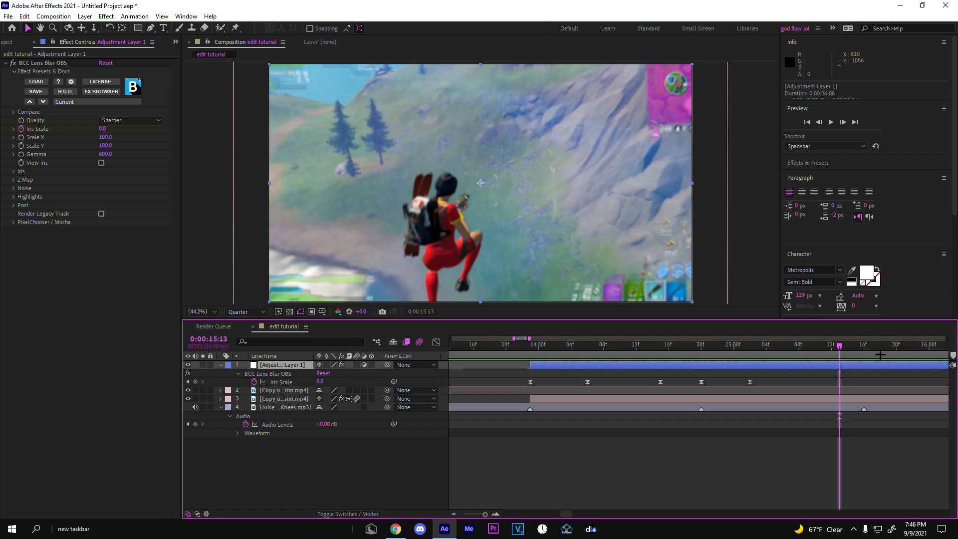
key(ctrl+space)
text(i)
key(BackSpace)
key(Escape)
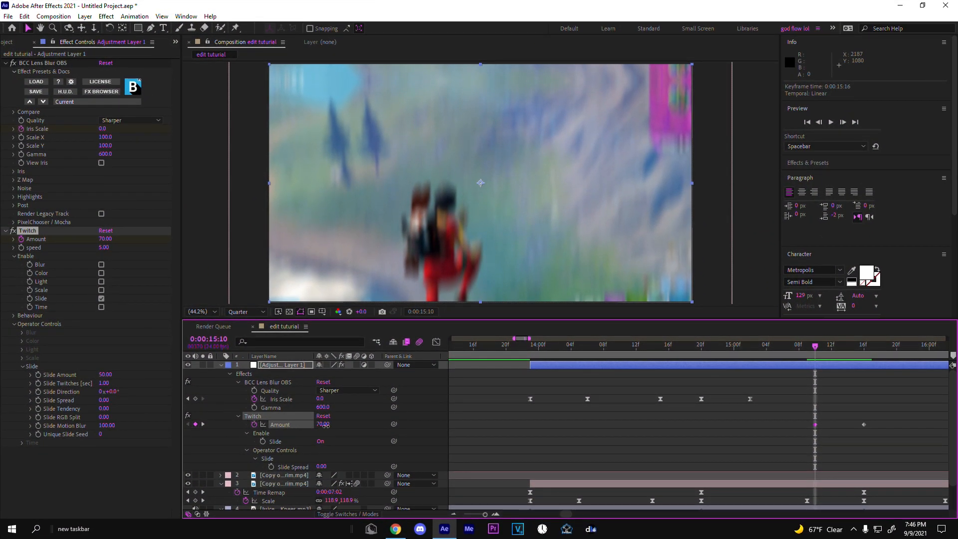
Set Twitch Amount keyframes of 0 at 0:00:15:10 and 0:00:15:23.
text(0)
key(Return)
drag(845, 354, 921, 357)
key(ctrl+v)
Ease the Twitch Amount keyframes, shape their curve into a sharp spike at 0:00:15:16 and preview the shake.
drag(930, 432, 786, 419)
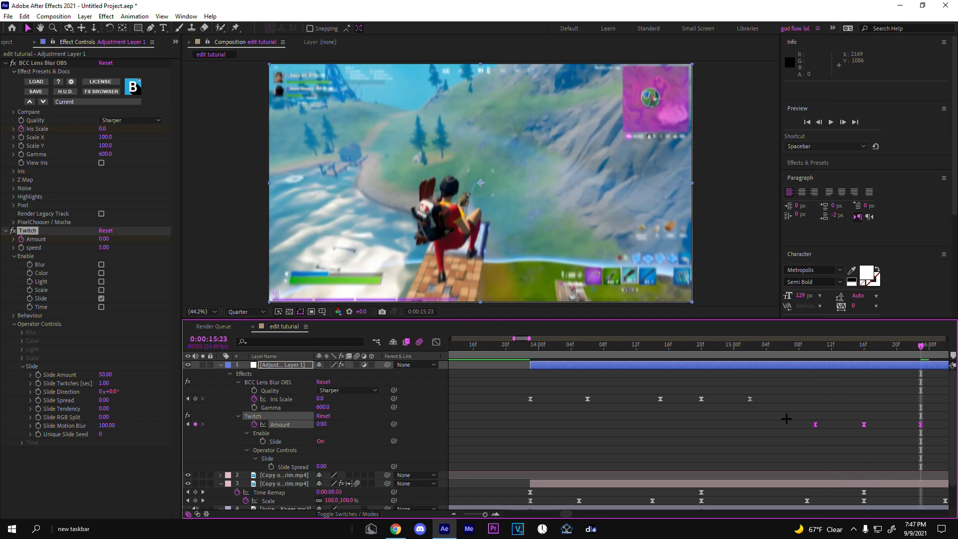
click(436, 342)
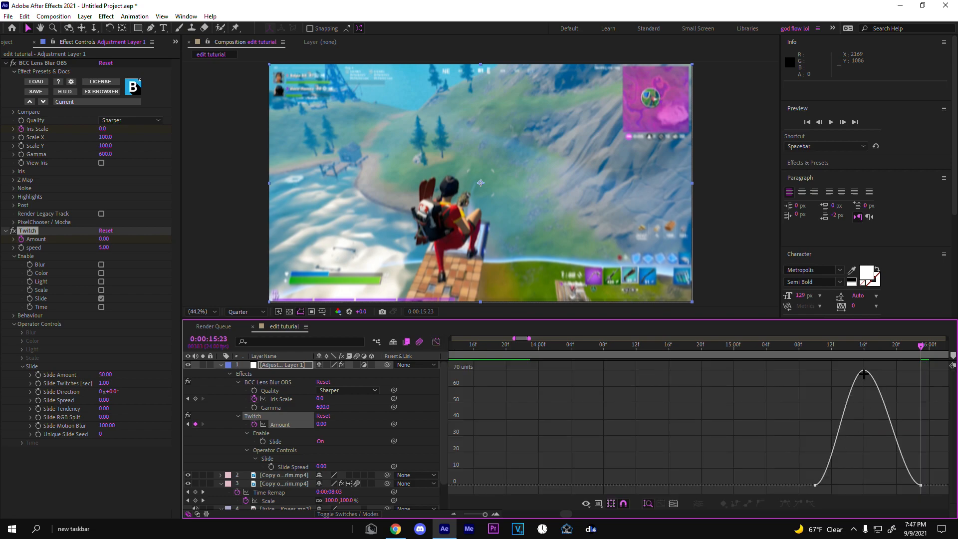
click(864, 371)
drag(846, 374, 848, 468)
drag(884, 371, 879, 465)
click(831, 345)
key(space)
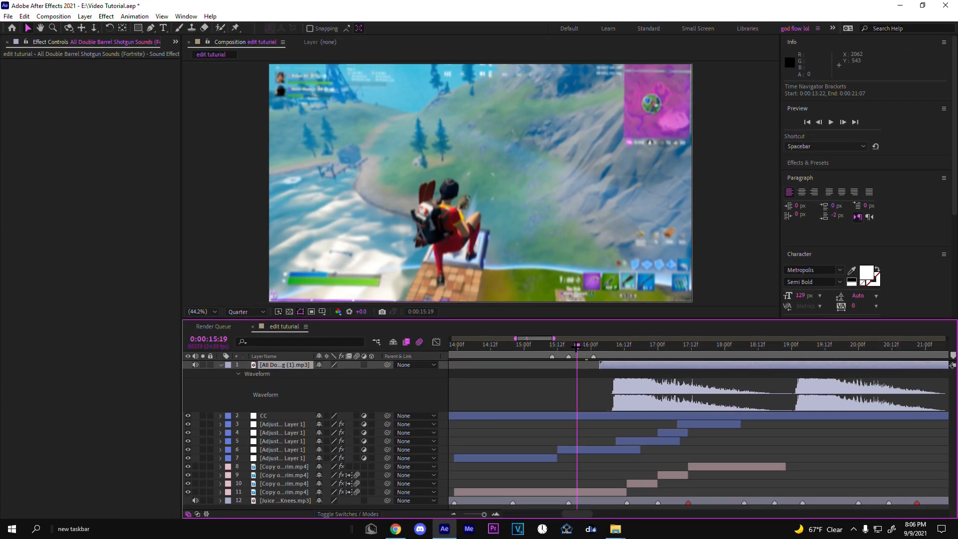
Align the shotgun sound's first shot with 0:00:15:16 and trim the layer to run from there to 0:00:18:04.
drag(581, 352, 567, 379)
key(ctrl+shift+d)
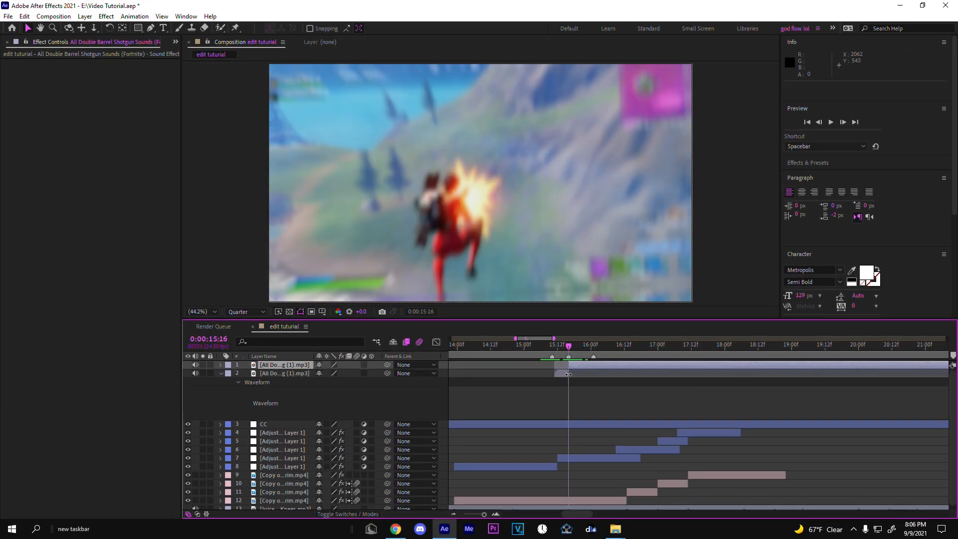
key(ctrl+z)
key(y)
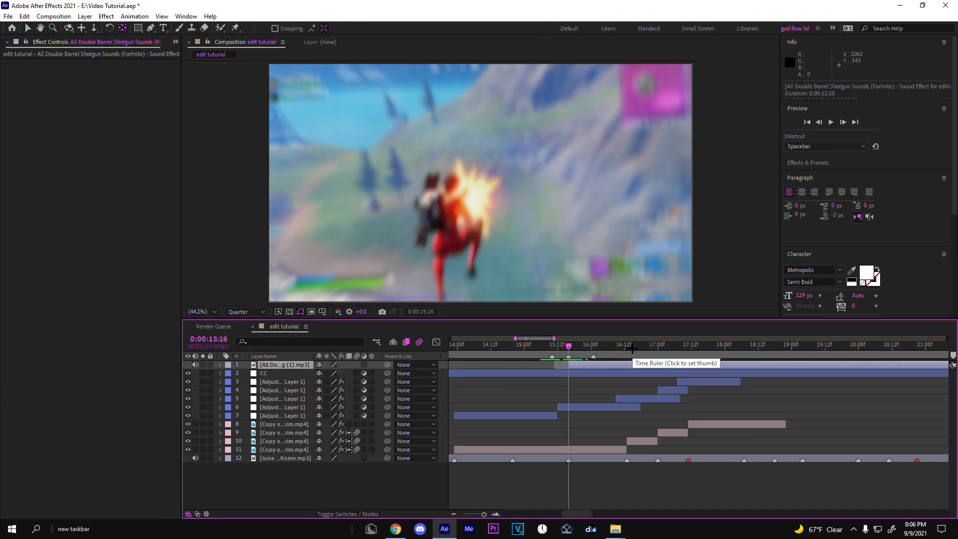
drag(691, 354, 735, 354)
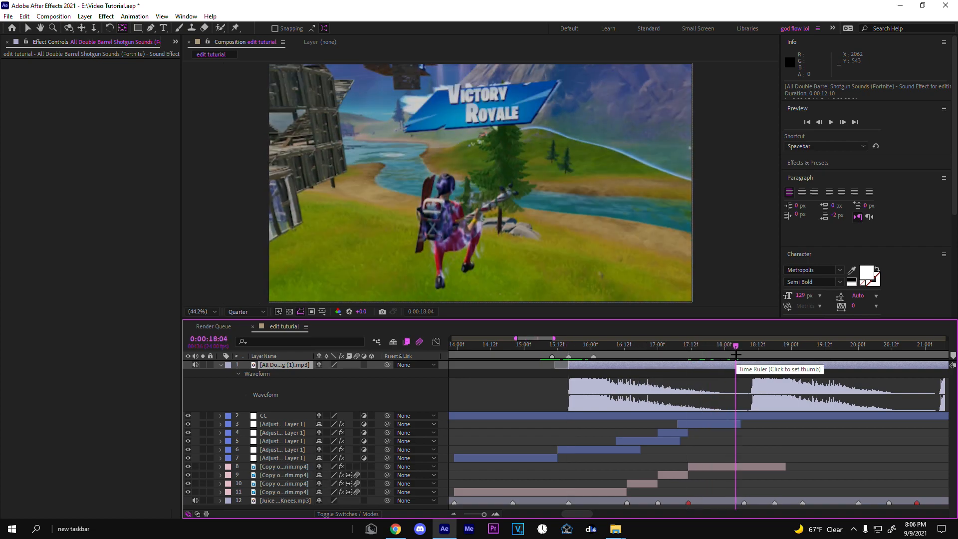
key(alt+bracketright)
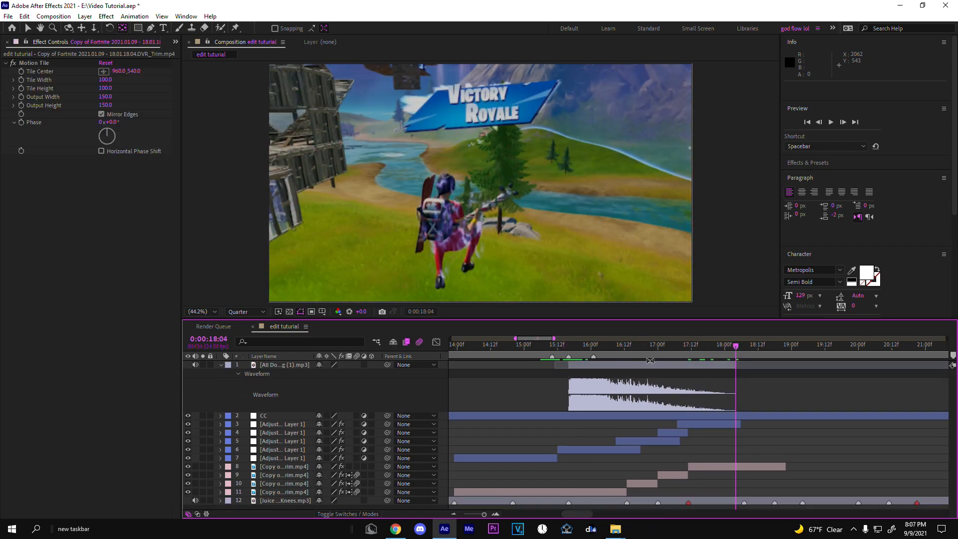
Apply the Reverb effect to the shotgun sound layer and preview it from 0:00:15:16.
text(reve)
key(Return)
click(569, 354)
key(space)
click(573, 352)
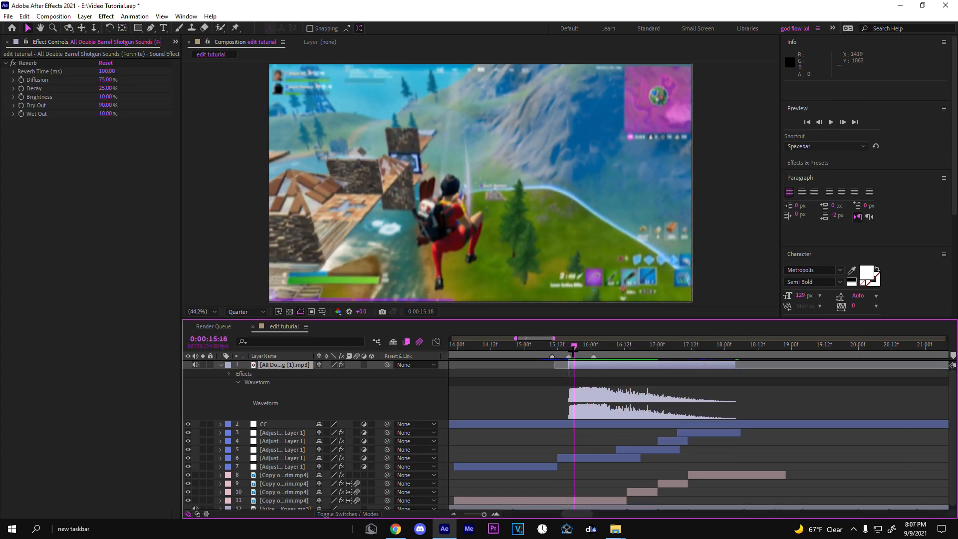
click(569, 353)
key(space)
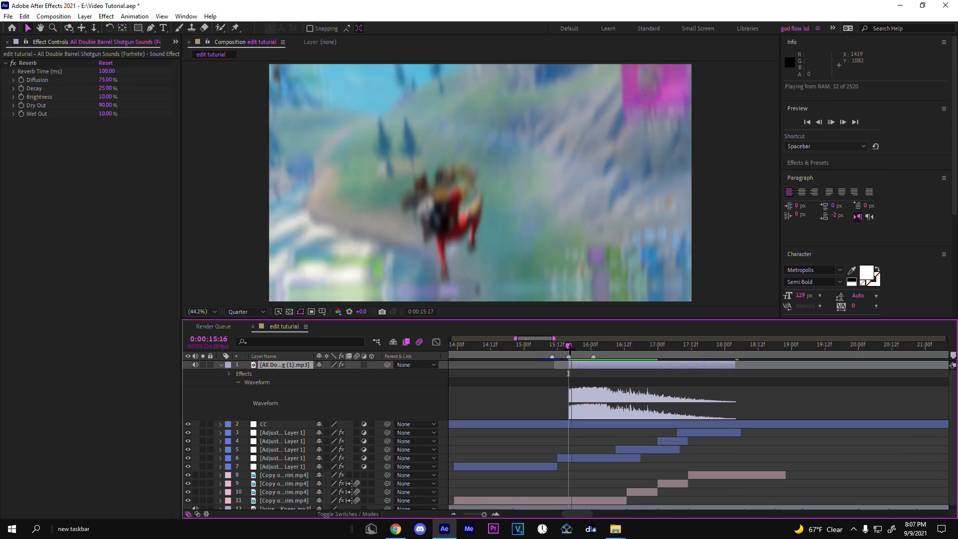
Apply Bass & Treble to the shotgun sound layer with Bass 68 and Treble -60, and preview the sound.
key(ctrl+space)
text(b)
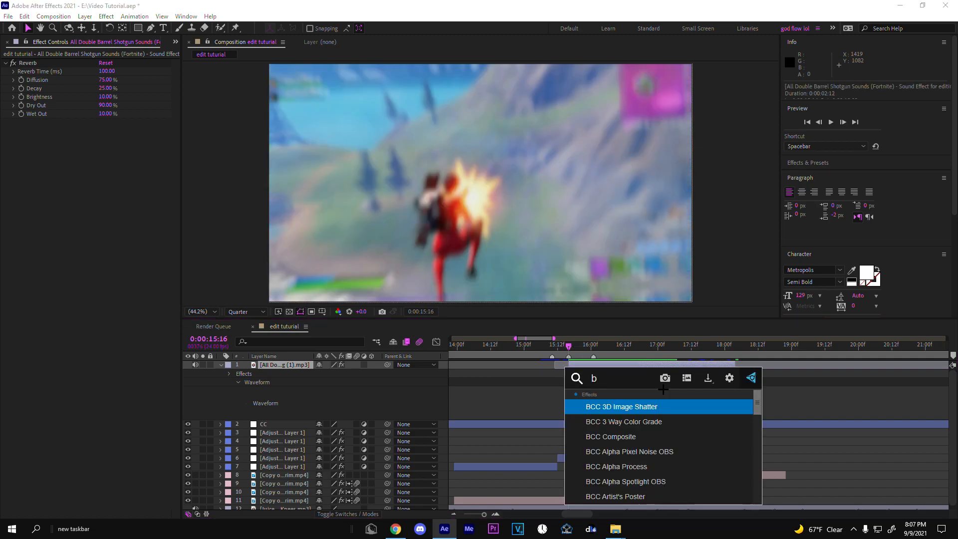
text(ass)
key(Return)
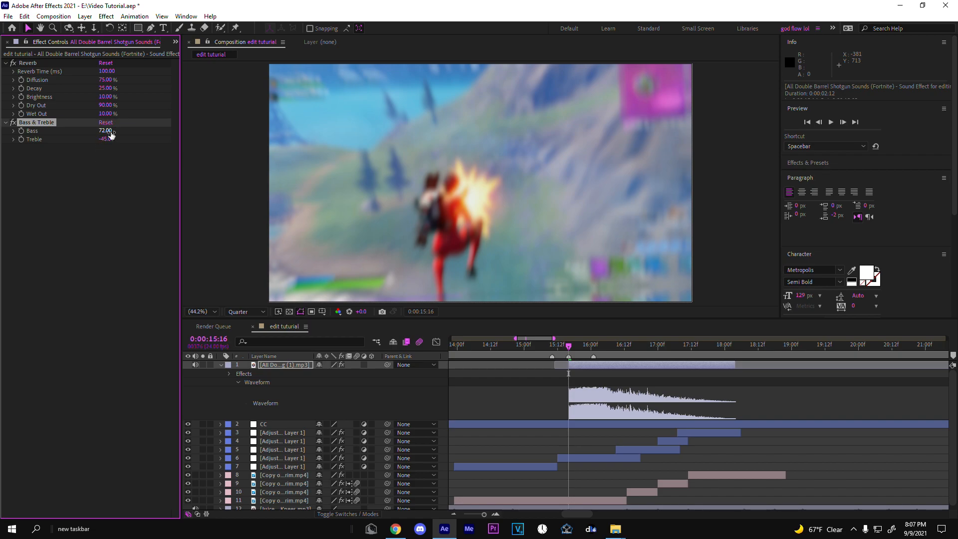
key(space)
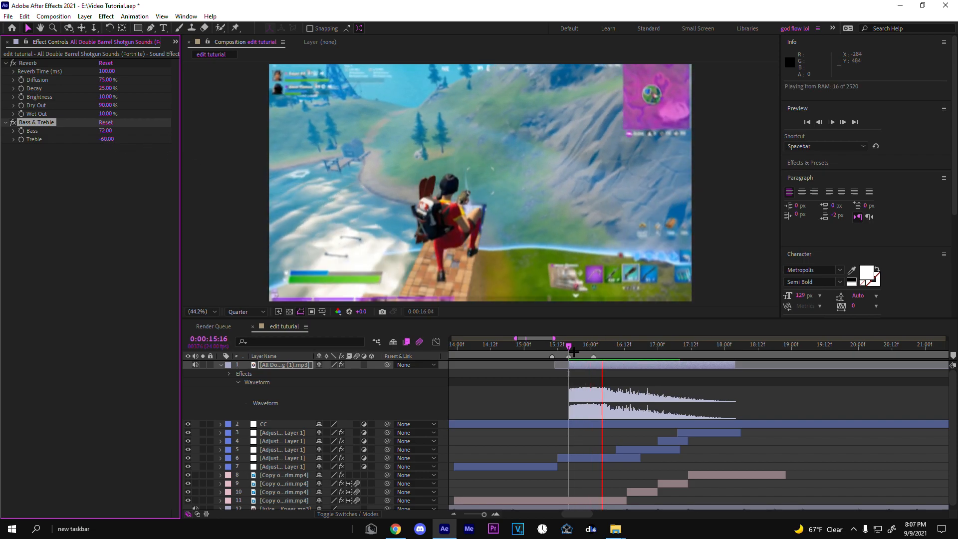
key(space)
drag(106, 131, 107, 135)
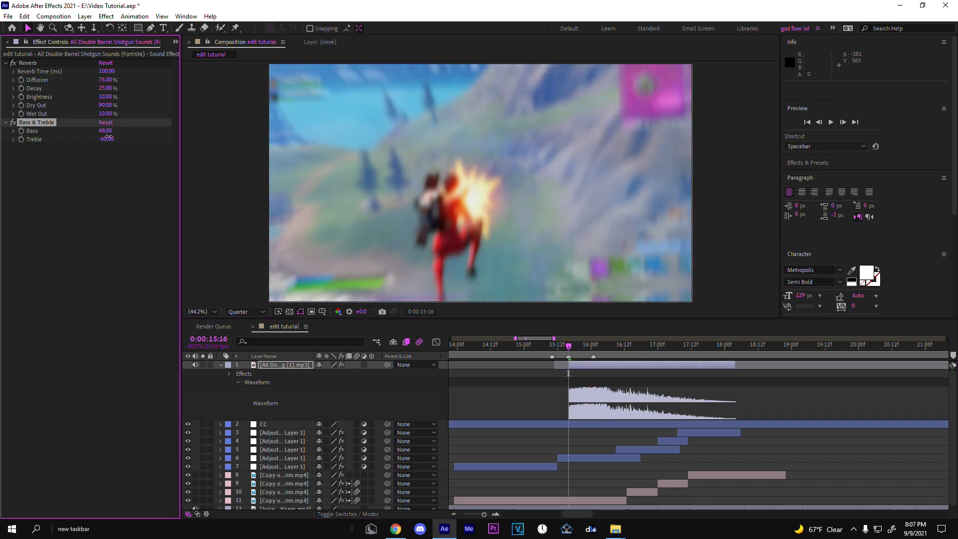
key(space)
key(space)
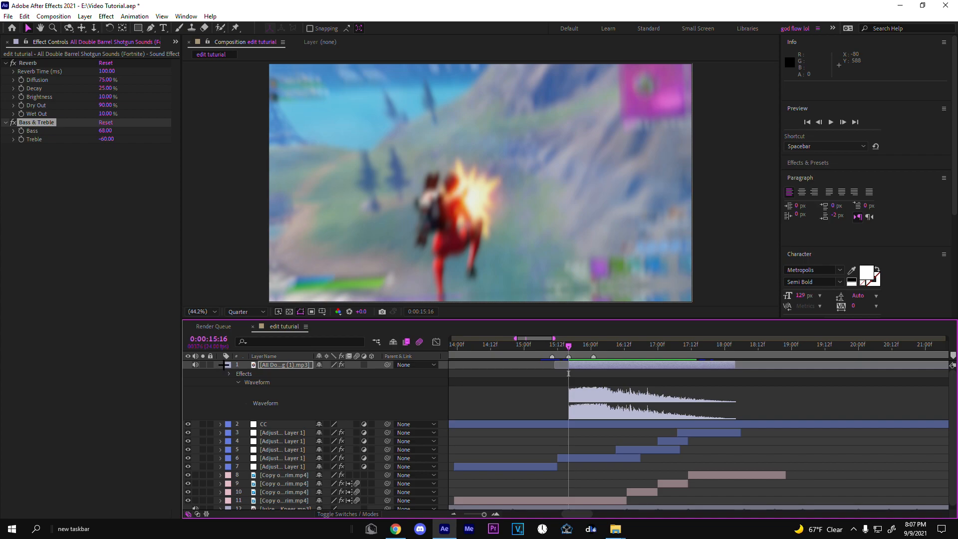
Try Audio Levels of -4 dB and -2 dB on the shotgun sound layer, previewing each.
click(296, 390)
click(221, 365)
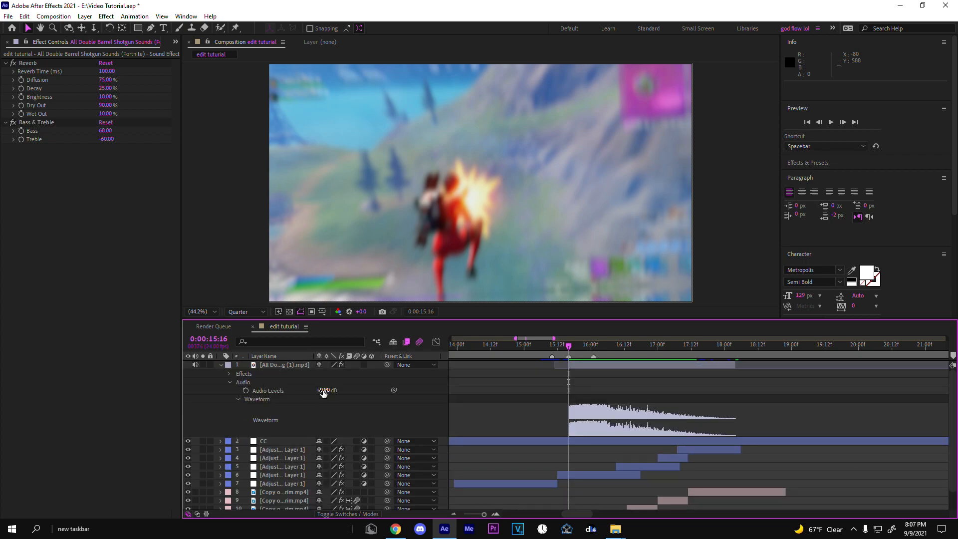
text(-4)
key(Return)
key(space)
key(space)
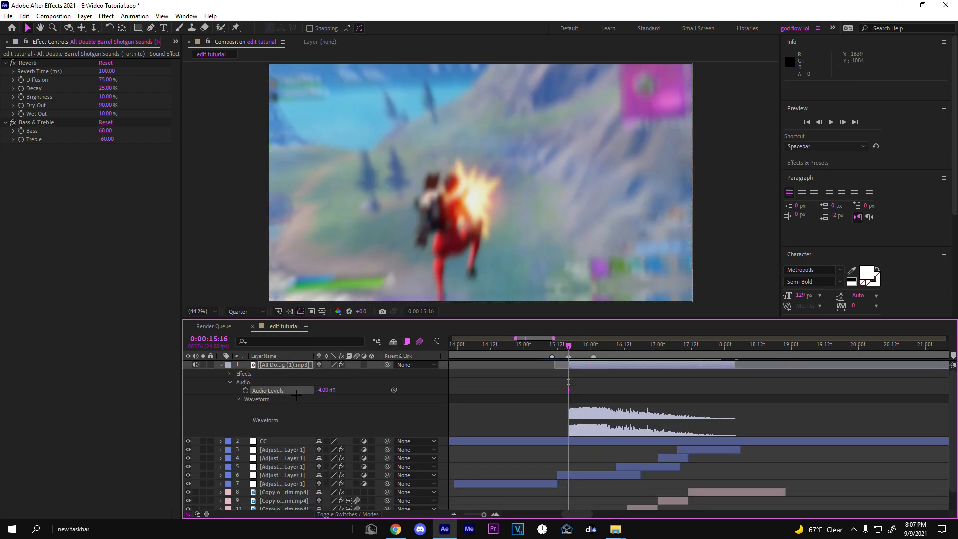
text(-2)
key(Return)
key(space)
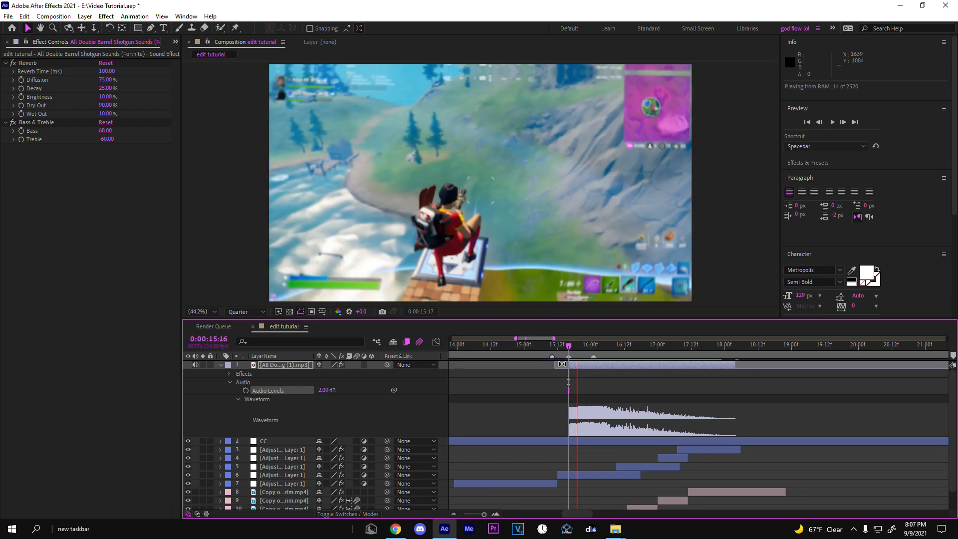
Try a High-Low Pass effect set to Low Pass on the shotgun sound with Audio Levels at 0 dB, and preview it.
key(ctrl+space)
text(high)
click(601, 372)
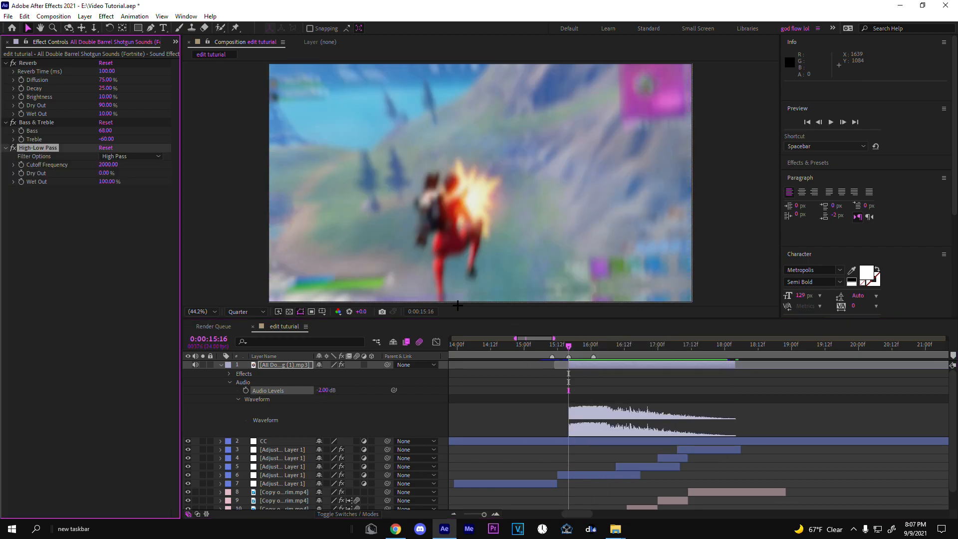
click(130, 156)
click(148, 175)
click(322, 390)
text(0)
key(Return)
key(space)
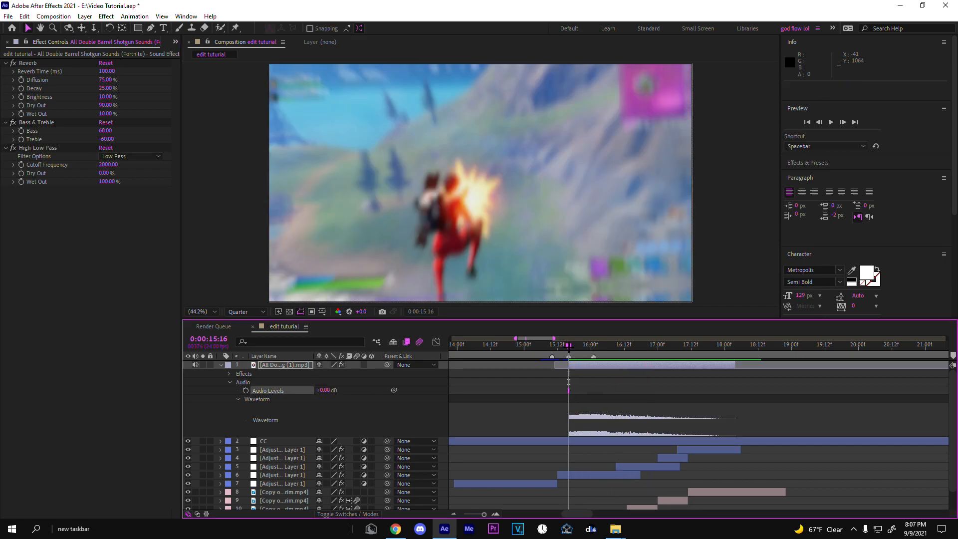
Add godwoosh.wav as a layer starting at about 0:00:15:05, reveal its waveform and preview it against the first shot.
key(super)
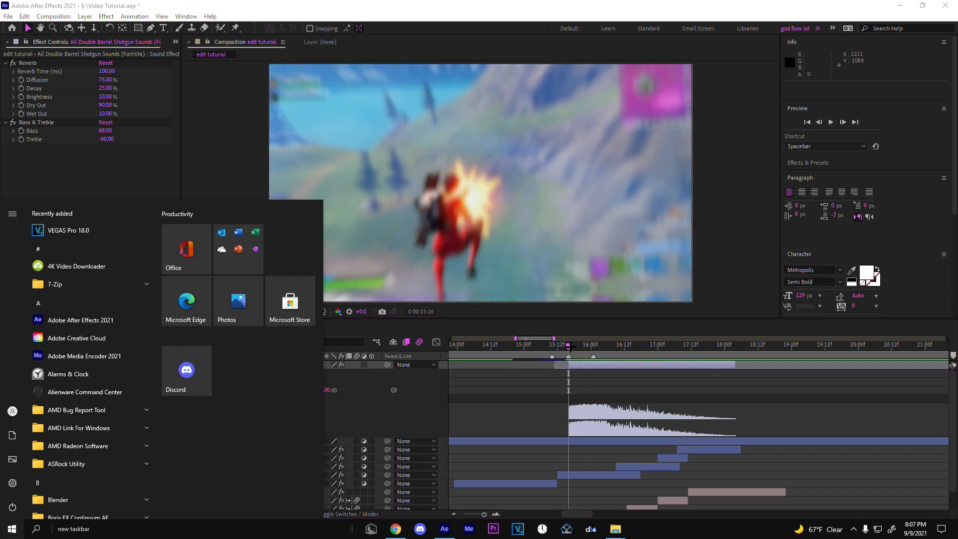
mouse_move(616, 530)
click(683, 480)
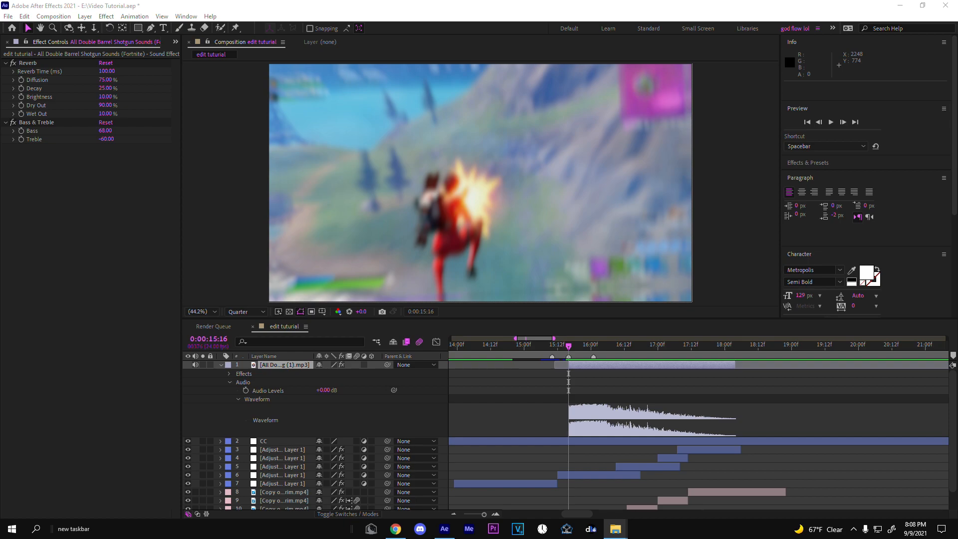
drag(467, 366, 603, 369)
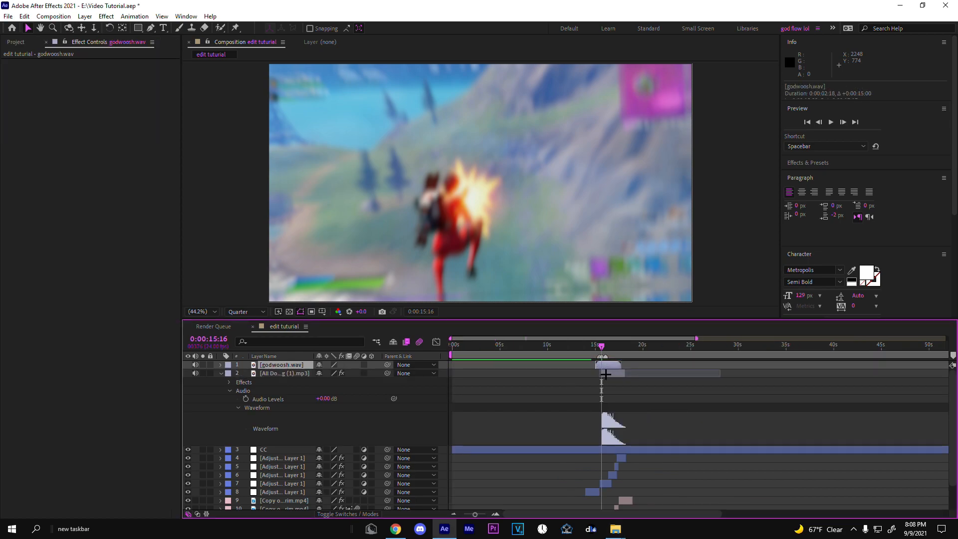
key(l)
key(l)
key(space)
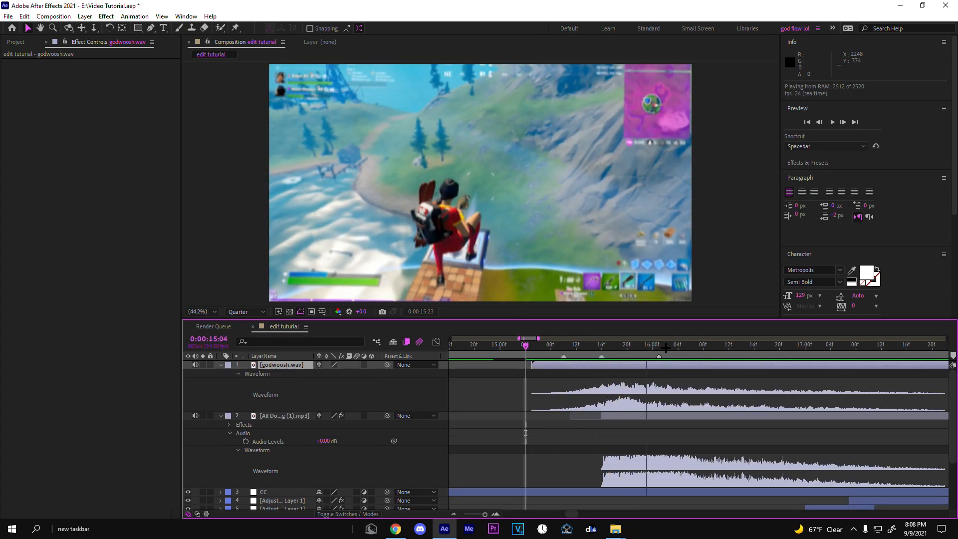
key(space)
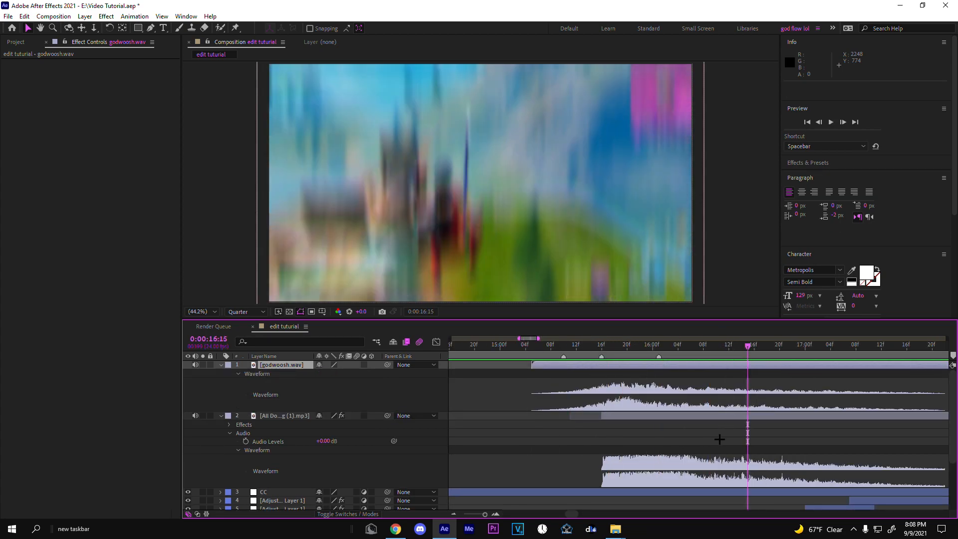
Duplicate the godwoosh and shotgun sound layers, align the copied shot with 0:00:16:15 and preview the result.
shift+click(712, 414)
key(ctrl+v)
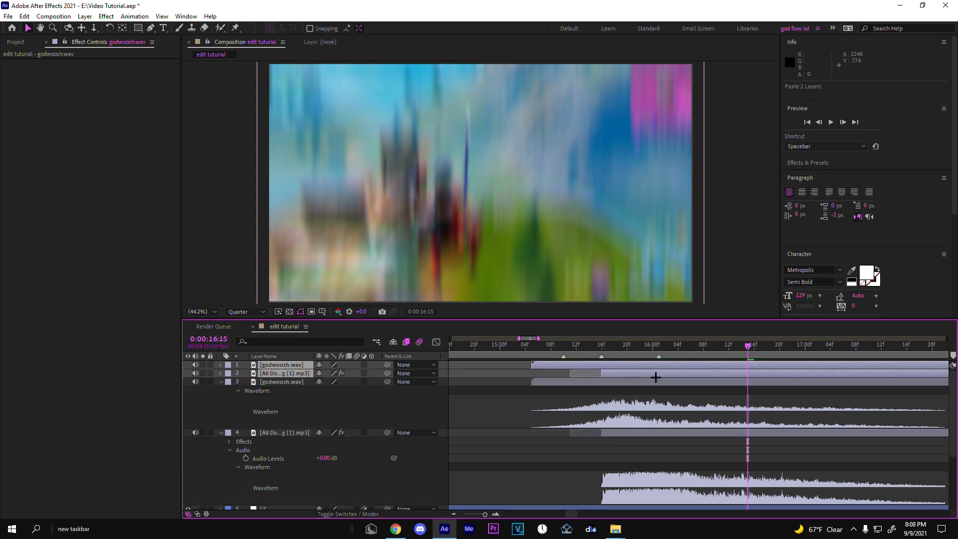
drag(665, 375, 722, 375)
key(l)
key(l)
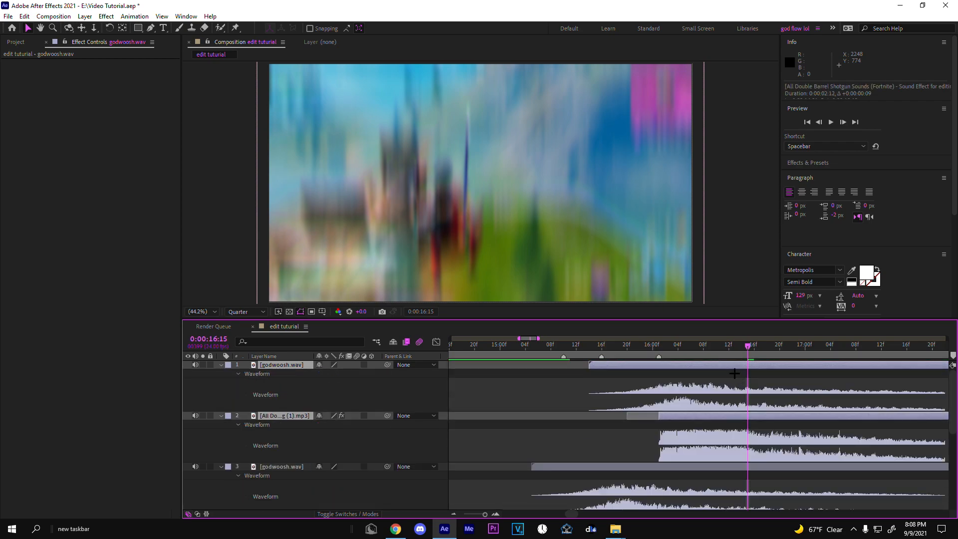
key(space)
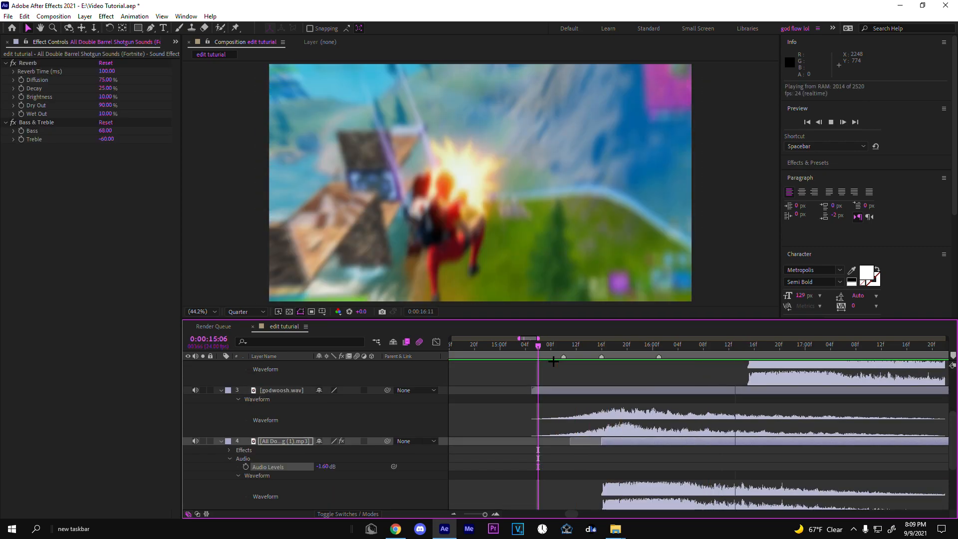
key(space)
Collapse the expanded properties of all layers to show the whole layer stack.
drag(485, 514, 478, 514)
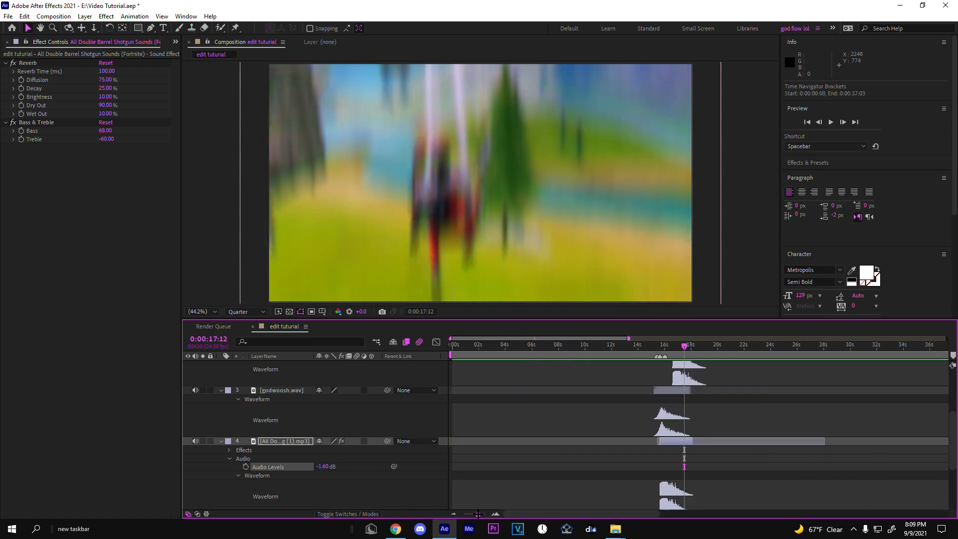
click(834, 397)
key(u)
key(u)
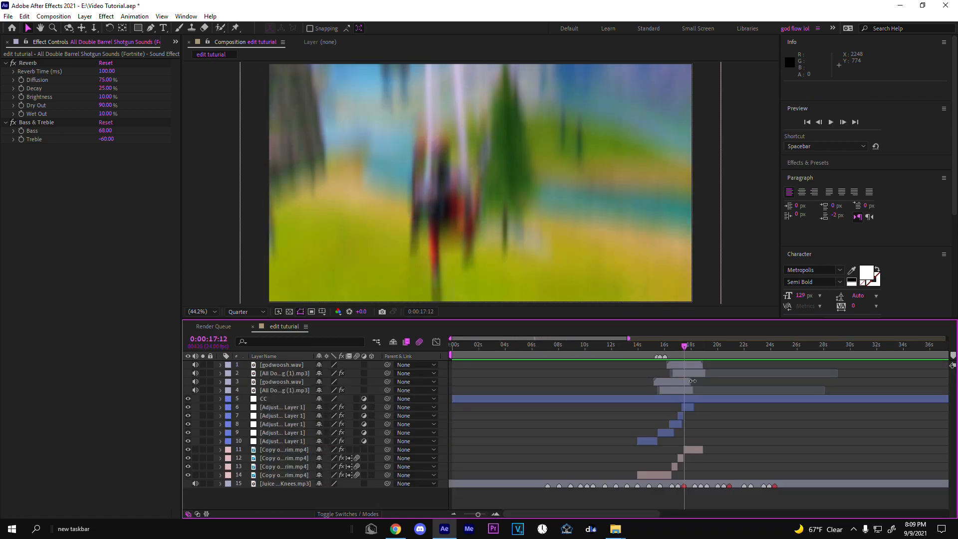
Duplicate the first shot's godwoosh.wav layer and move the copy 0:00:02:14 earlier, over the start of the first clip.
click(672, 390)
click(673, 383)
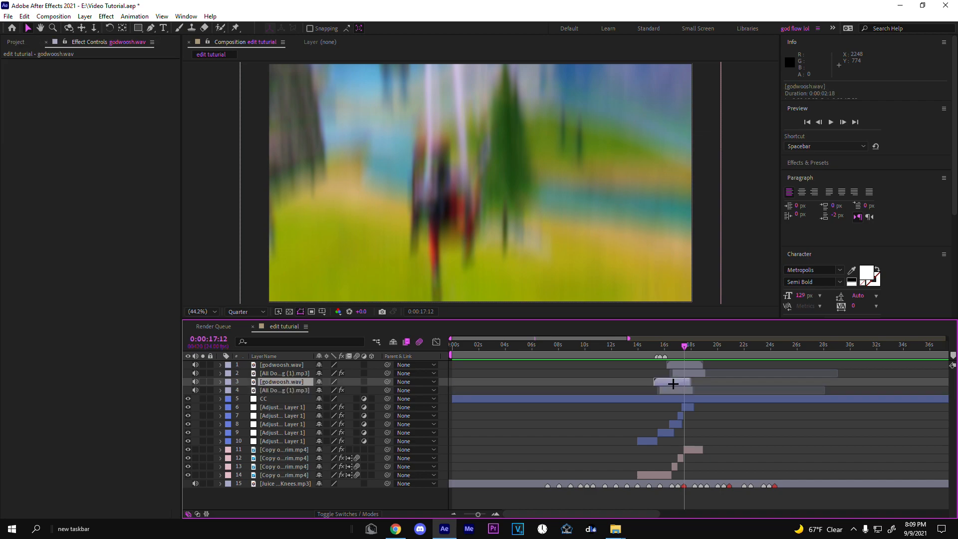
key(ctrl+c)
key(ctrl+v)
drag(673, 384, 639, 383)
Start the copied godwoosh.wav layer at 0:00:13:11, reveal its waveform and preview the opening whoosh.
click(636, 344)
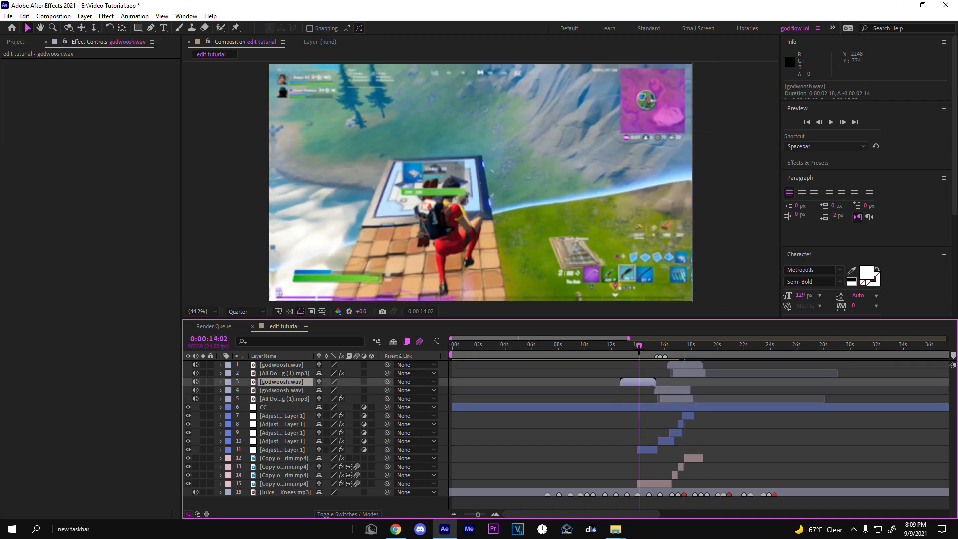
click(630, 346)
key([)
key(l)
key(l)
key(space)
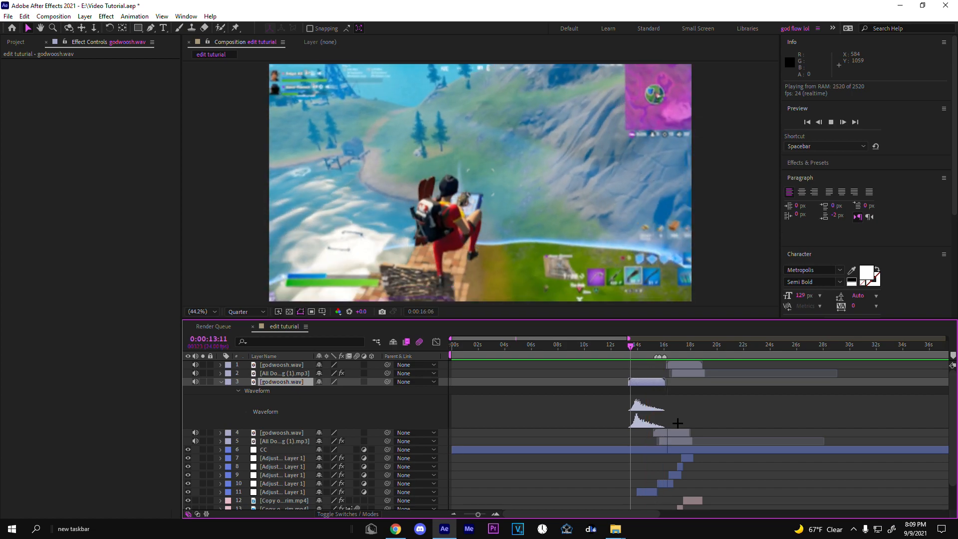
scroll(677, 423, down, 2)
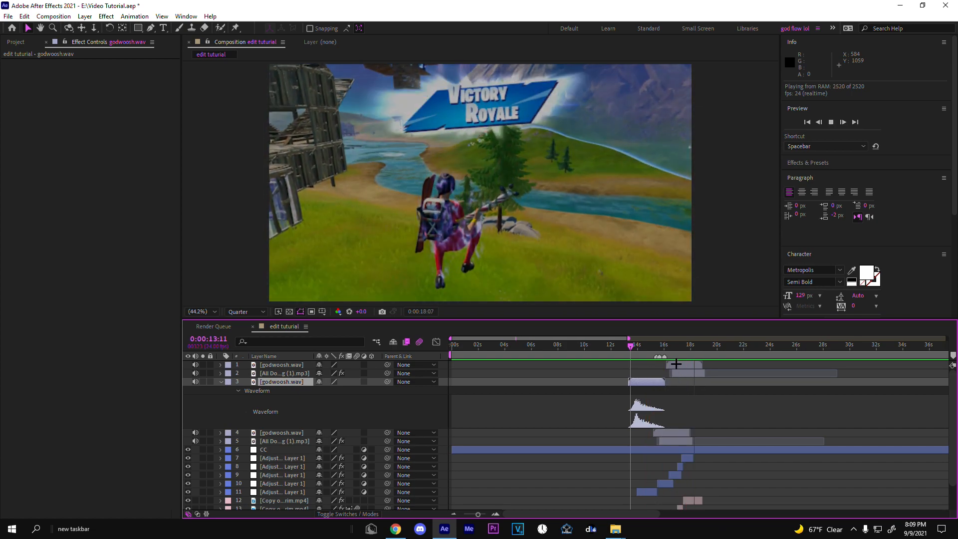
key(space)
Find Whoosh_for_Kills (5).wav on the computer, add it as a layer starting at 0:00:14:10 and reveal its waveform.
key(super)
text(whoo)
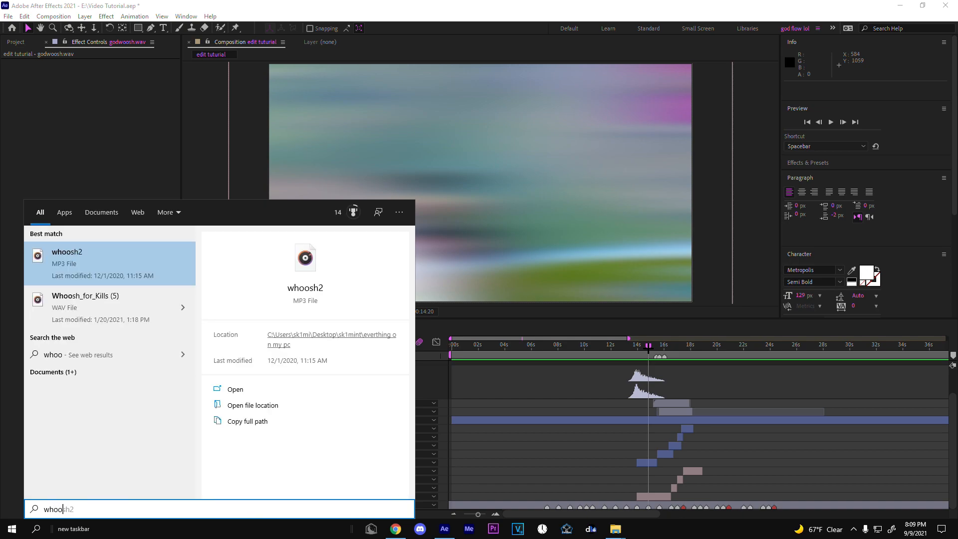
key(Escape)
drag(957, 394, 752, 392)
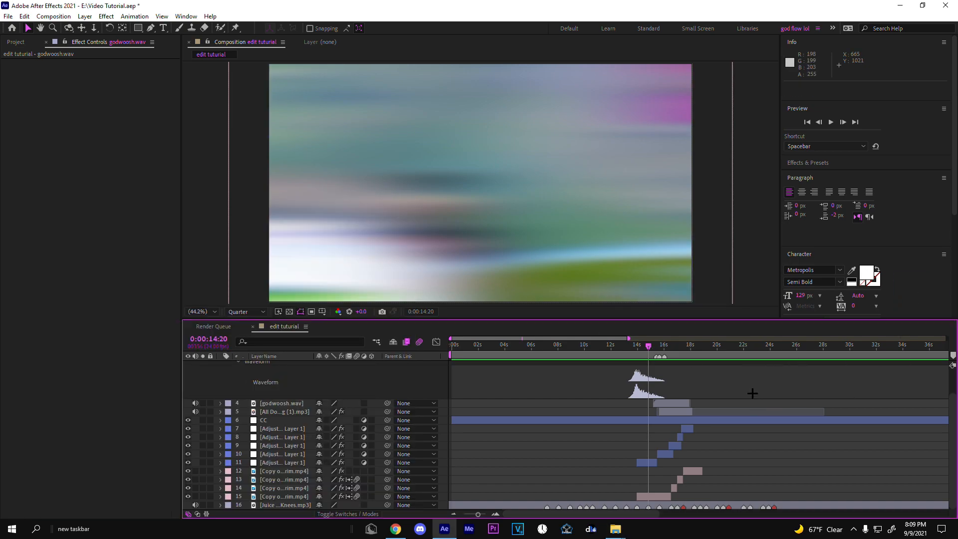
scroll(575, 374, up, 3)
drag(481, 366, 669, 368)
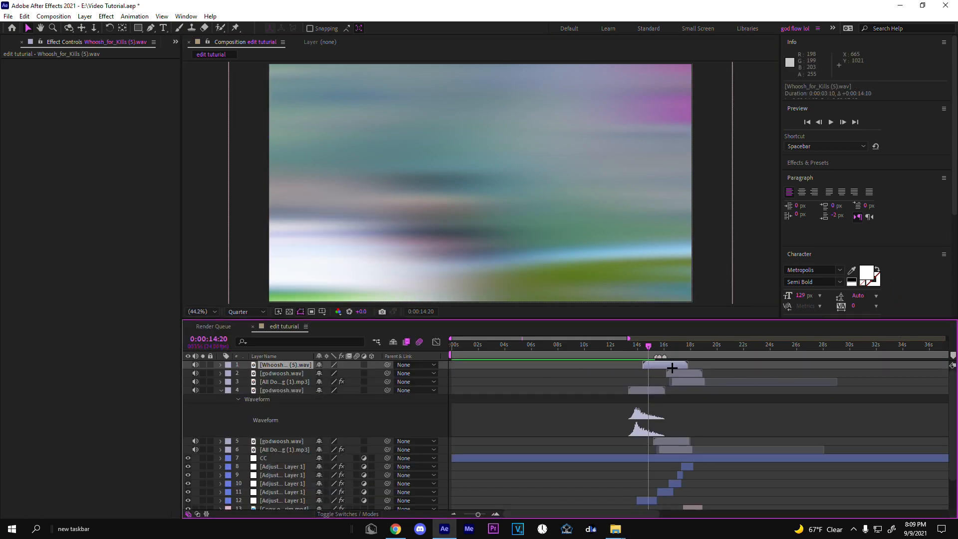
key(l)
key(l)
click(634, 355)
Play back the edit with its sound effects from 0:00:13:03 and collapse the expanded layers.
key(space)
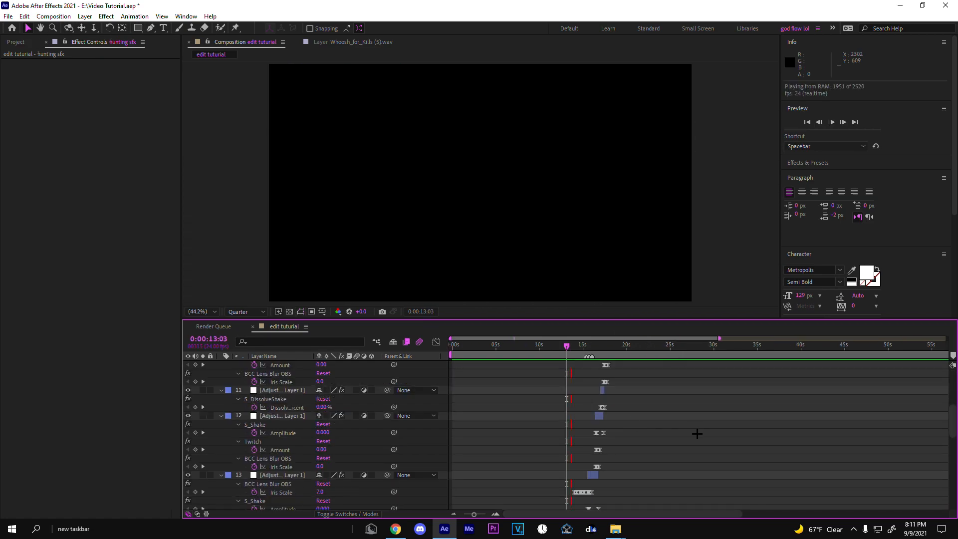
key(u)
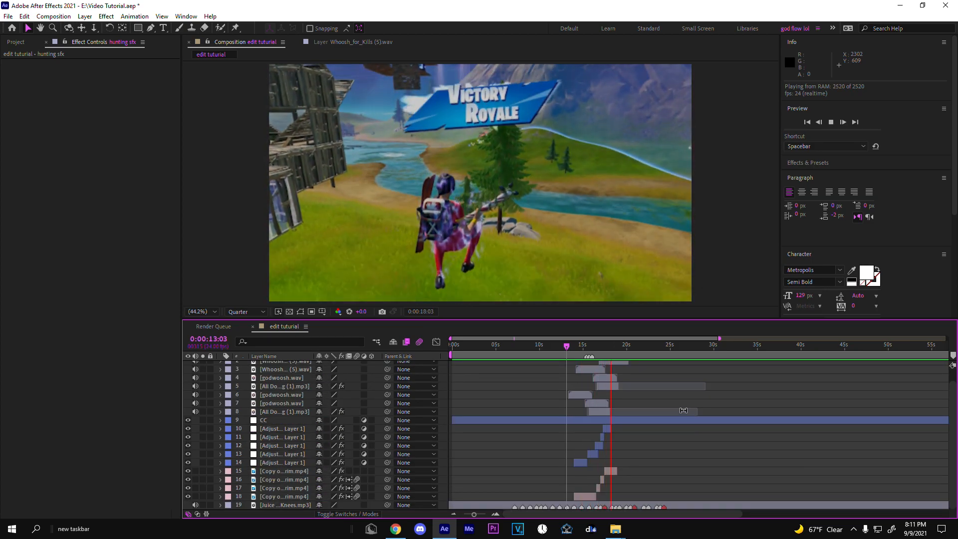
key(space)
Apply the Shine effect to the CC layer, with Shine Opacity 44 and Ray Length 2.1, checking it at 0:00:14:14.
click(589, 421)
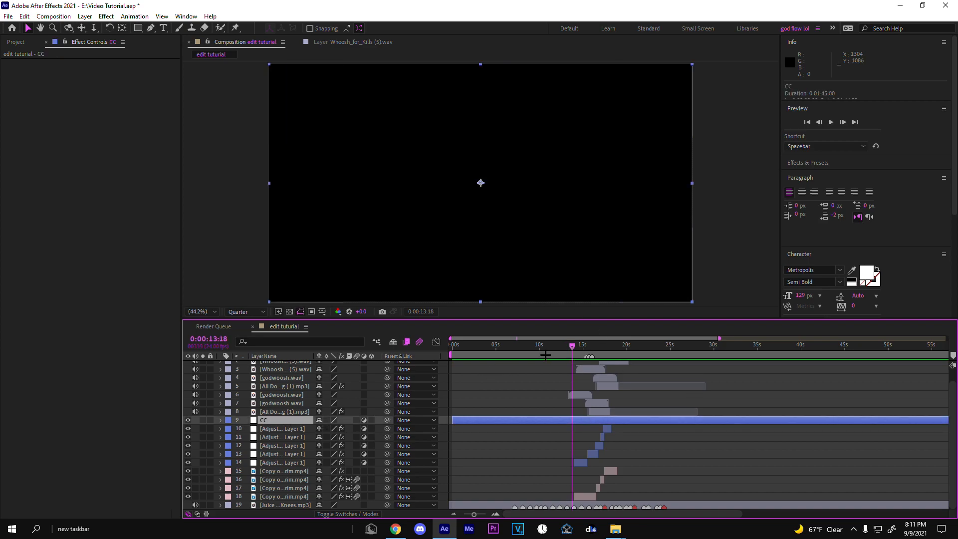
click(578, 346)
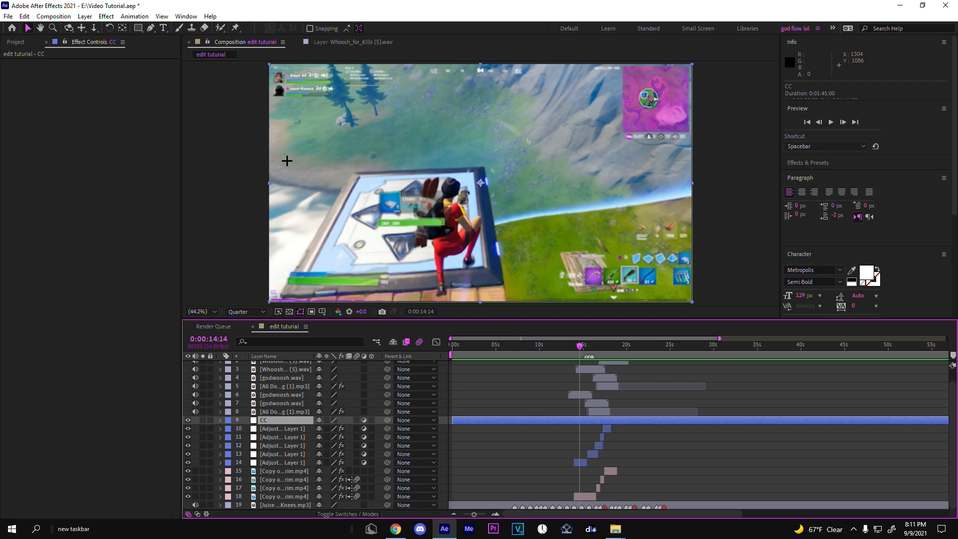
key(ctrl+space)
text(shine)
key(Return)
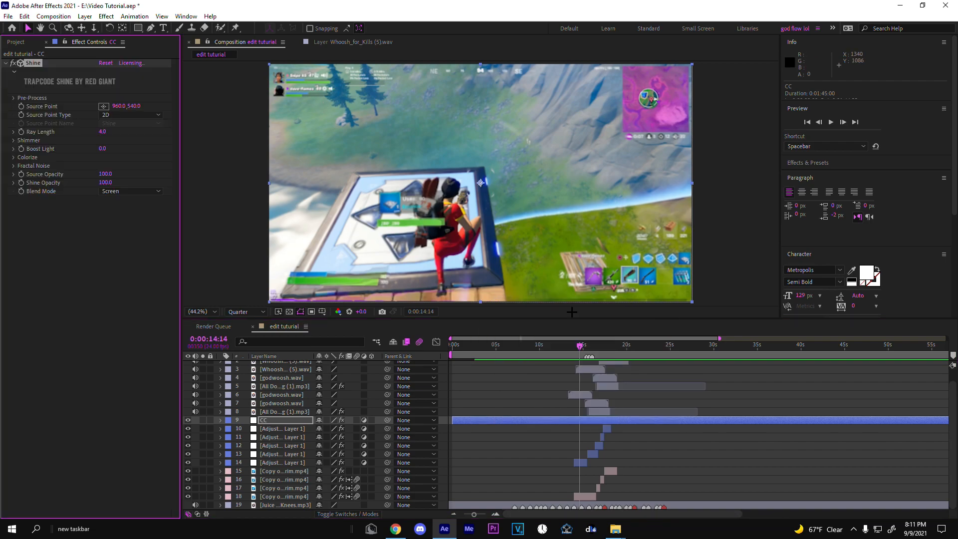
click(103, 132)
drag(105, 182, 106, 207)
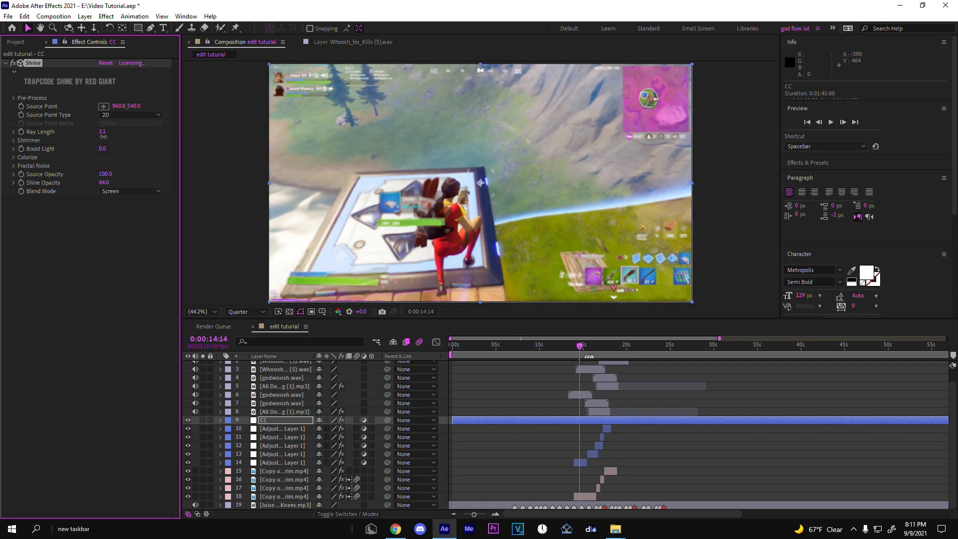
Apply CC Toner to the CC layer with orange midtones (E78D2D) and Blend w. Original at 86%.
key(ctrl+space)
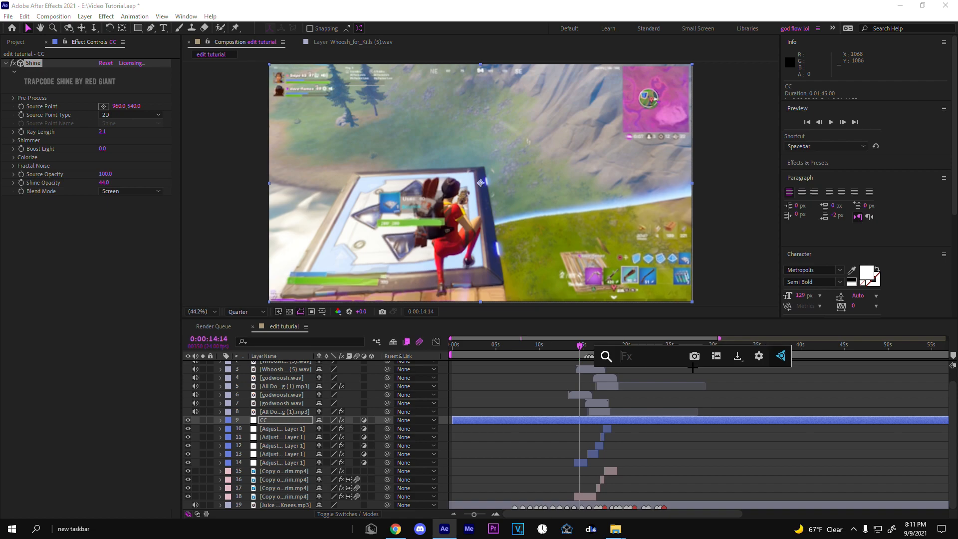
text(cc tone)
key(Return)
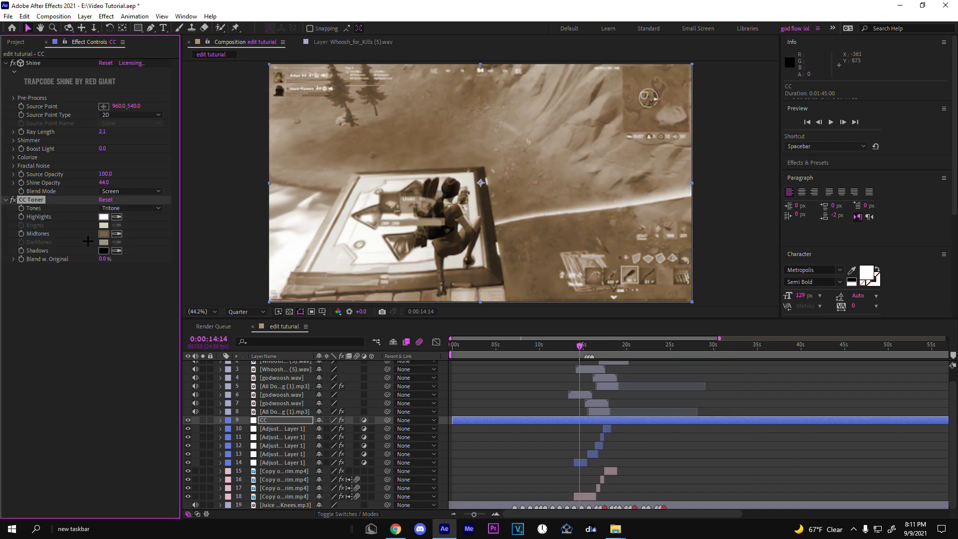
click(103, 233)
click(607, 231)
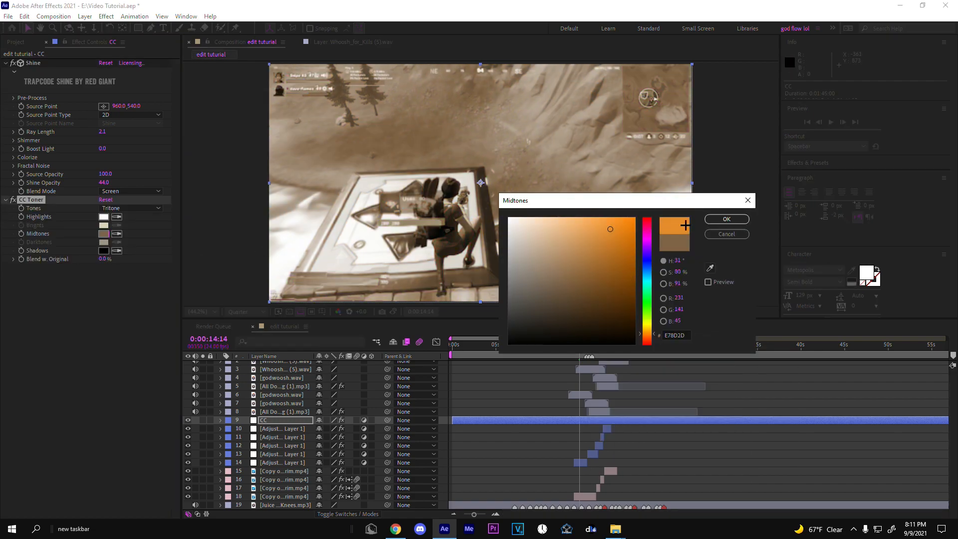
click(727, 219)
drag(105, 259, 125, 228)
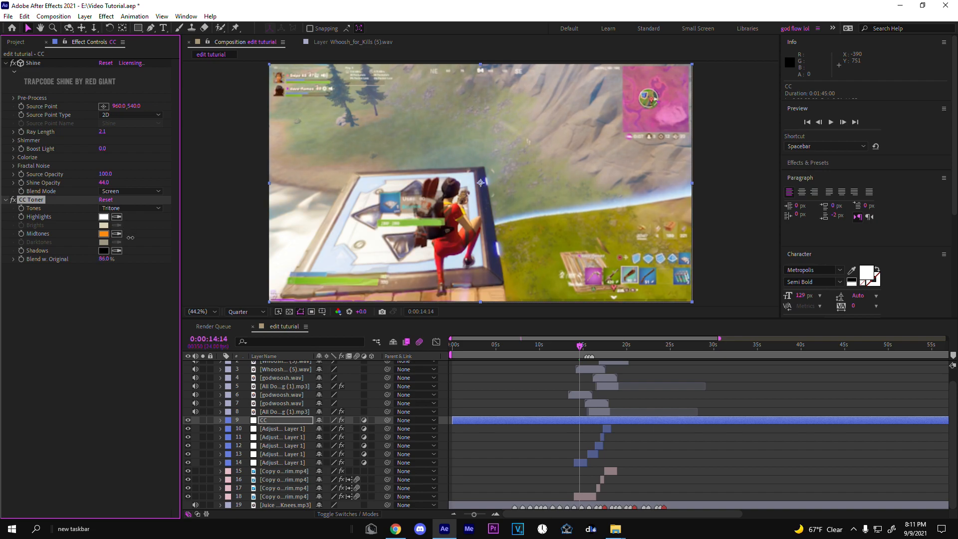
Apply Levels to the CC layer, raising Red Input Black to about 54 and lowering Red Input White.
key(ctrl+space)
text(level)
key(Return)
click(125, 276)
click(112, 291)
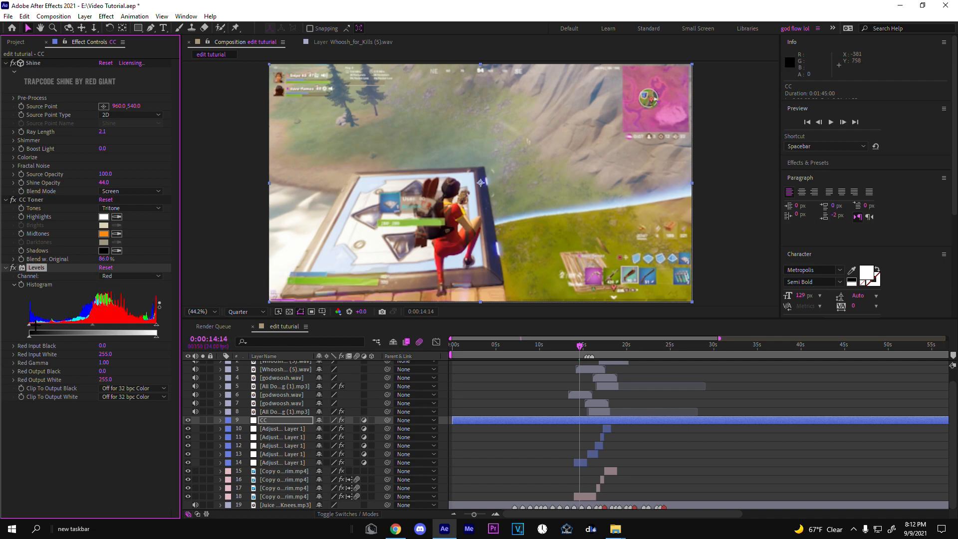
mouse_move(43, 327)
mouse_down()
mouse_move(72, 328)
mouse_move(53, 327)
mouse_up()
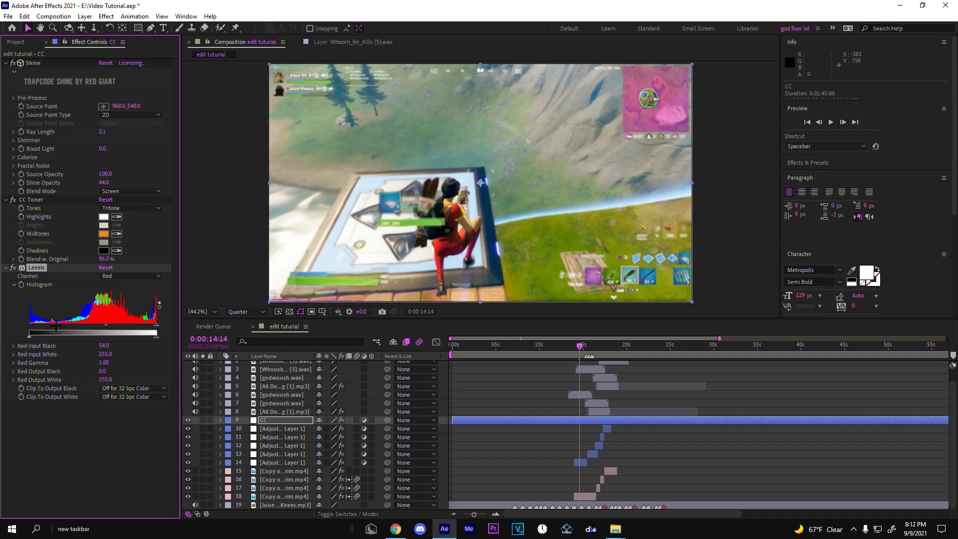
drag(156, 327, 135, 327)
In Levels, set Green Input Black to 20 and Blue Input White to 213, return to the RGB channel and save the project.
click(144, 276)
click(144, 312)
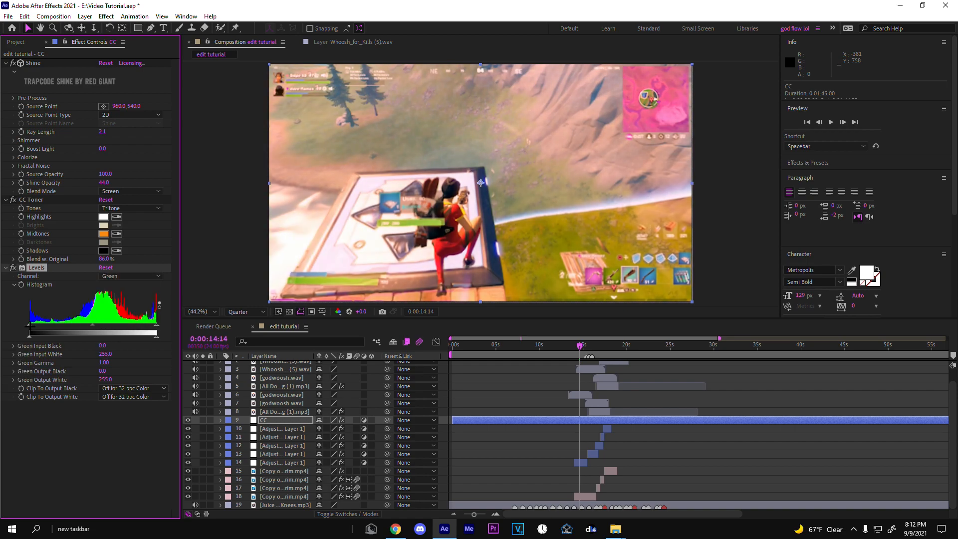
drag(29, 324, 45, 322)
click(126, 276)
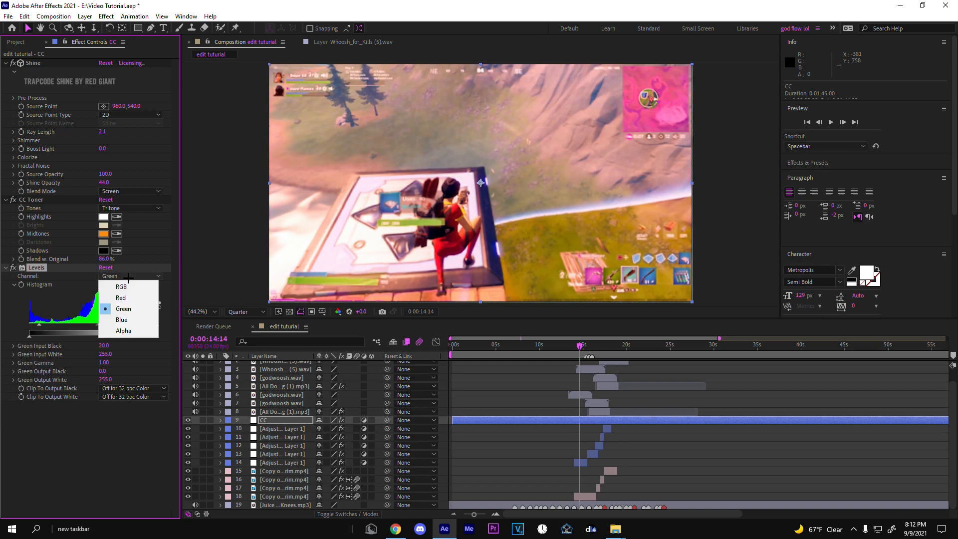
click(131, 322)
drag(29, 326, 47, 327)
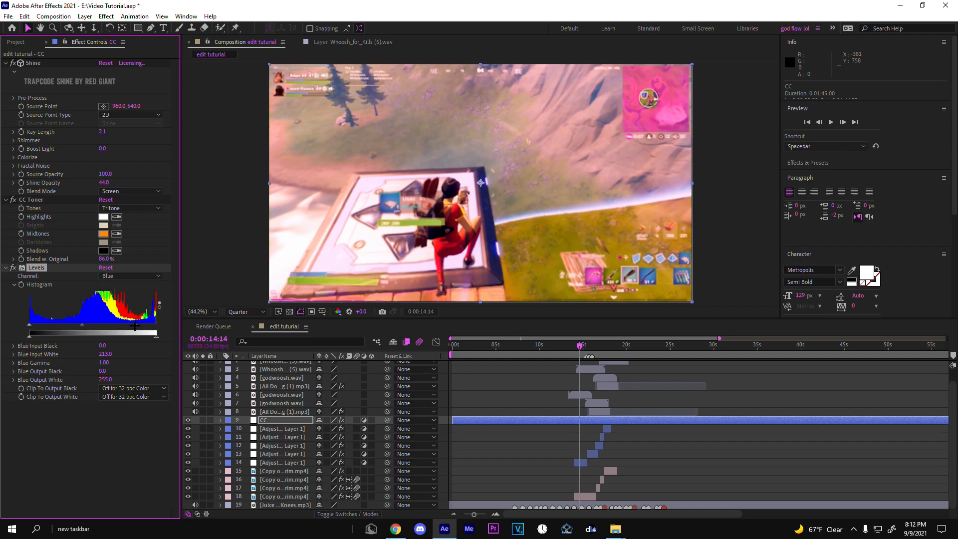
click(127, 276)
click(122, 282)
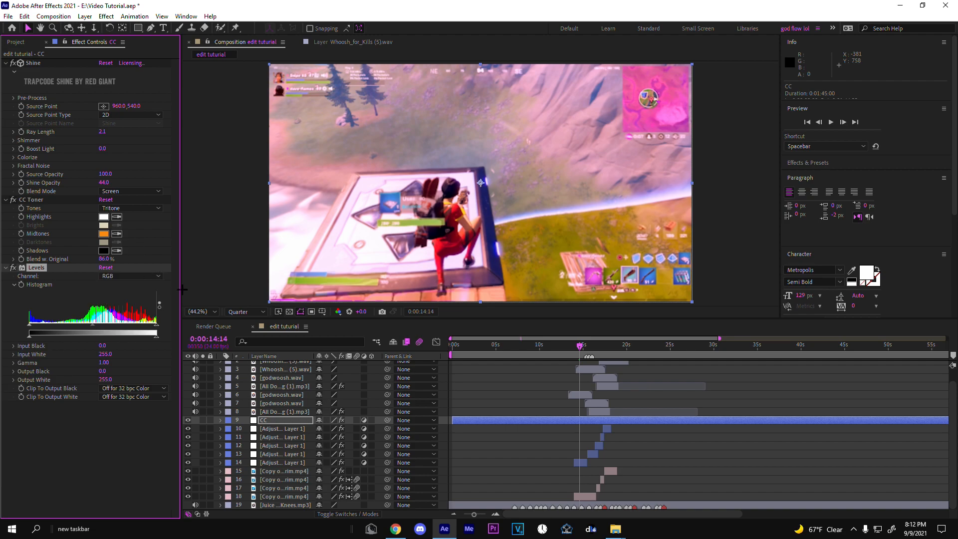
key(ctrl+s)
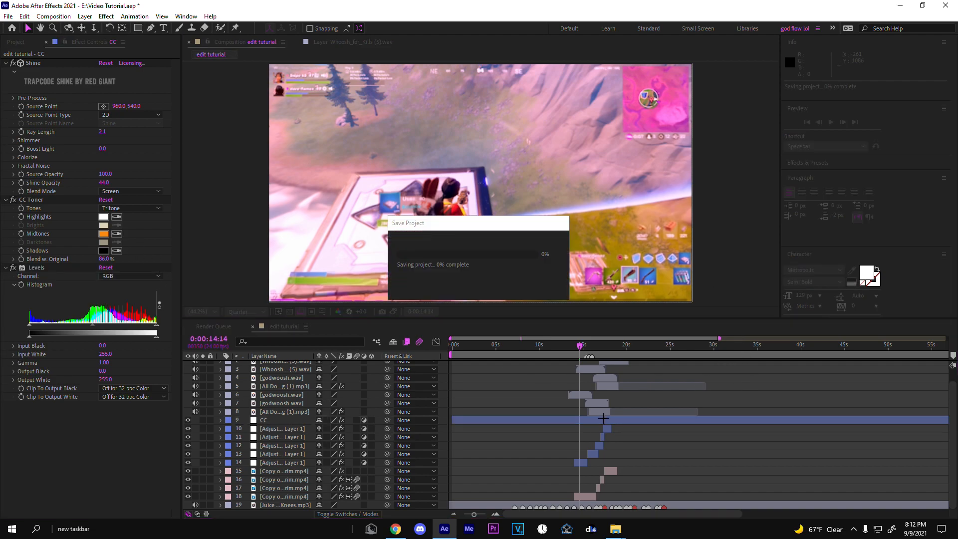
Apply Curves to the CC layer and shape the red curve with lowered shadows and slightly raised highlights.
key(ctrl+space)
text(curve)
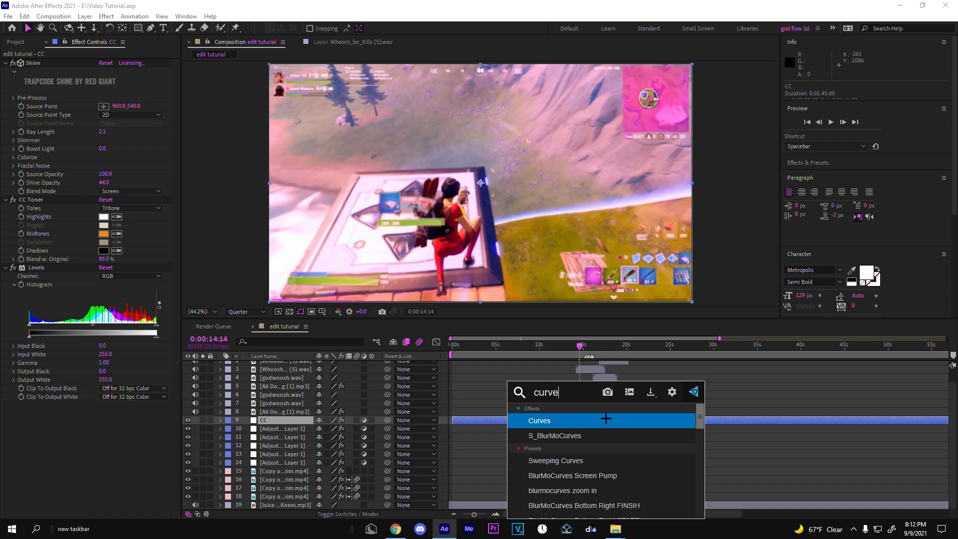
click(606, 420)
drag(122, 371, 125, 379)
drag(62, 442, 102, 412)
mouse_move(127, 378)
mouse_down()
mouse_move(100, 407)
mouse_move(123, 379)
mouse_up()
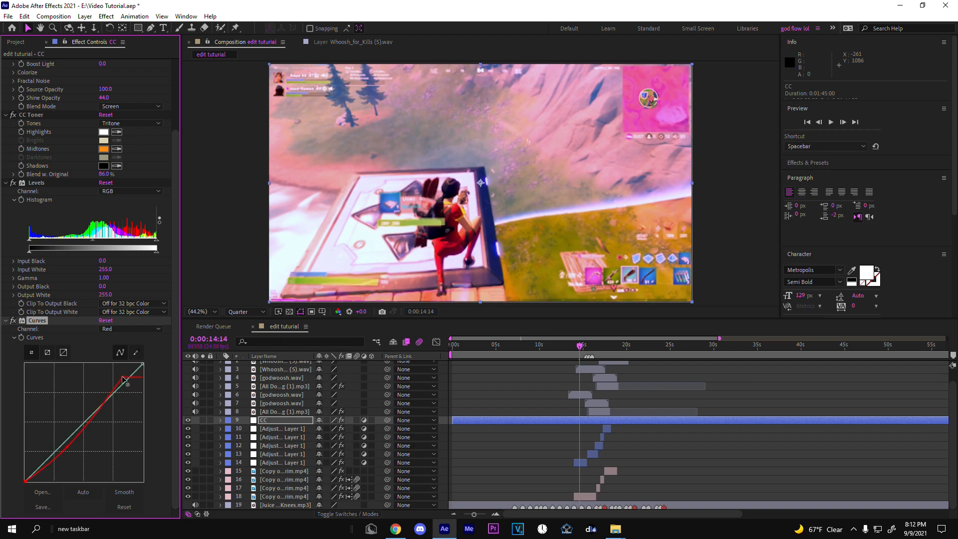
Bend the green curve slightly upward in the highlights and the lower midtones.
click(145, 329)
click(112, 357)
drag(119, 394, 115, 385)
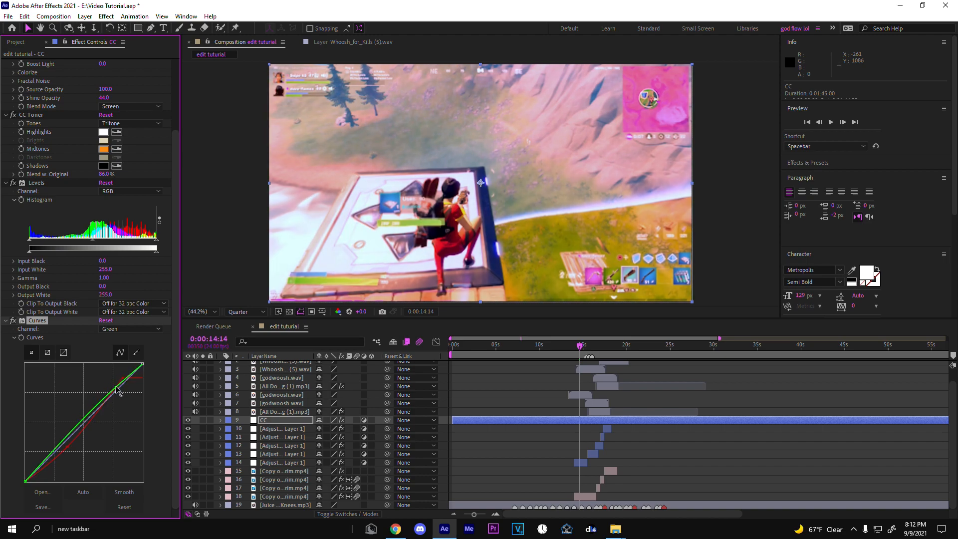
drag(75, 430, 76, 427)
Raise the blue curve slightly in the highlights, lower it in the shadows, and return Curves to the RGB channel.
click(132, 329)
click(114, 366)
drag(110, 396, 107, 392)
drag(64, 437, 65, 442)
click(132, 329)
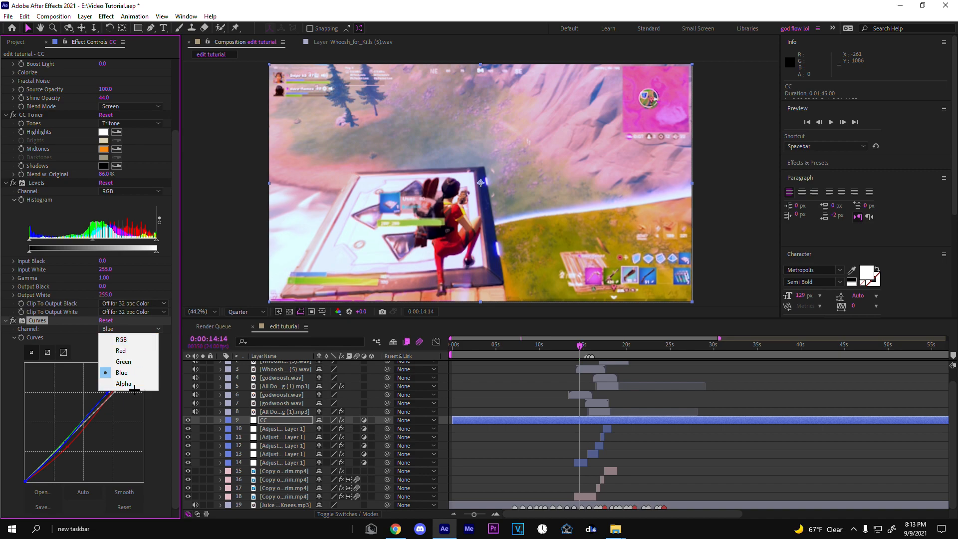
click(140, 338)
Apply Hue/Saturation to the CC layer with Master Saturation at 19.
key(ctrl+space)
text(sat)
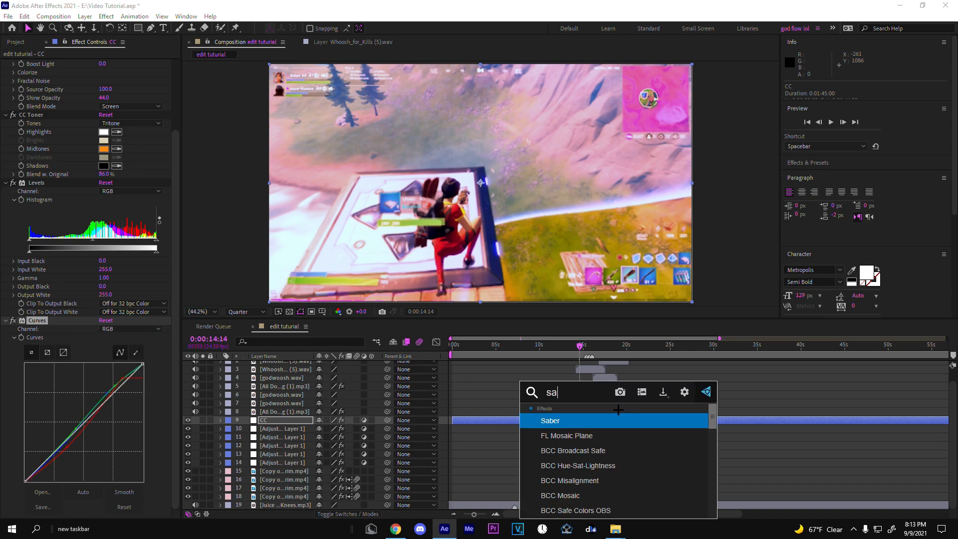
key(BackSpace)
key(BackSpace)
key(BackSpace)
text(hue/)
key(Return)
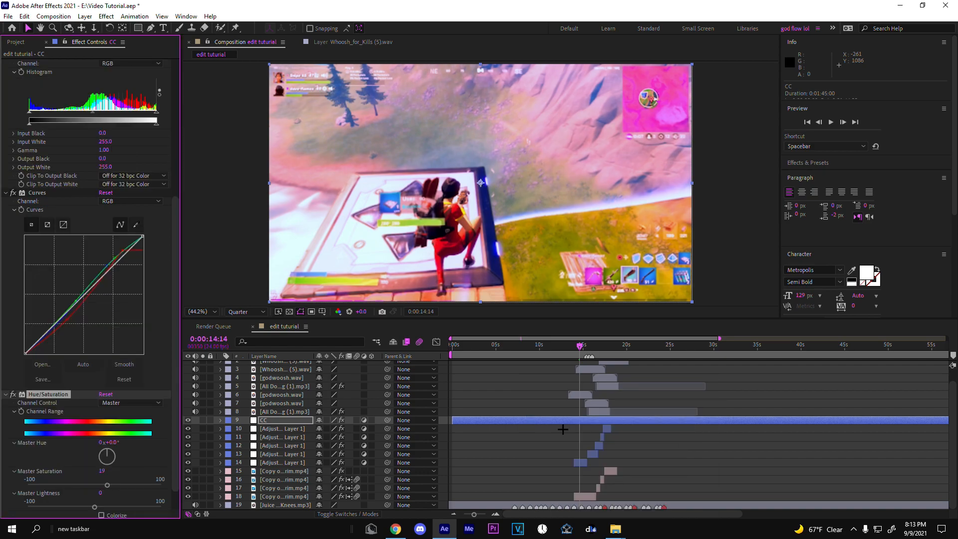
Apply the Sharpen effect to the CC layer with Sharpen Amount 20, and save the project with the playhead at 0:00:13:22.
key(ctrl+space)
text(sharpe)
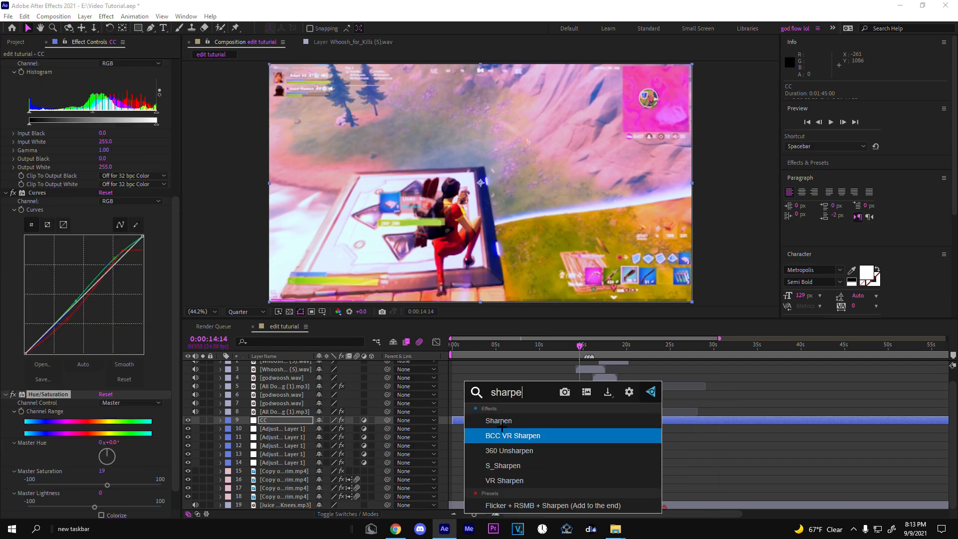
click(500, 423)
click(102, 514)
text(20)
key(Return)
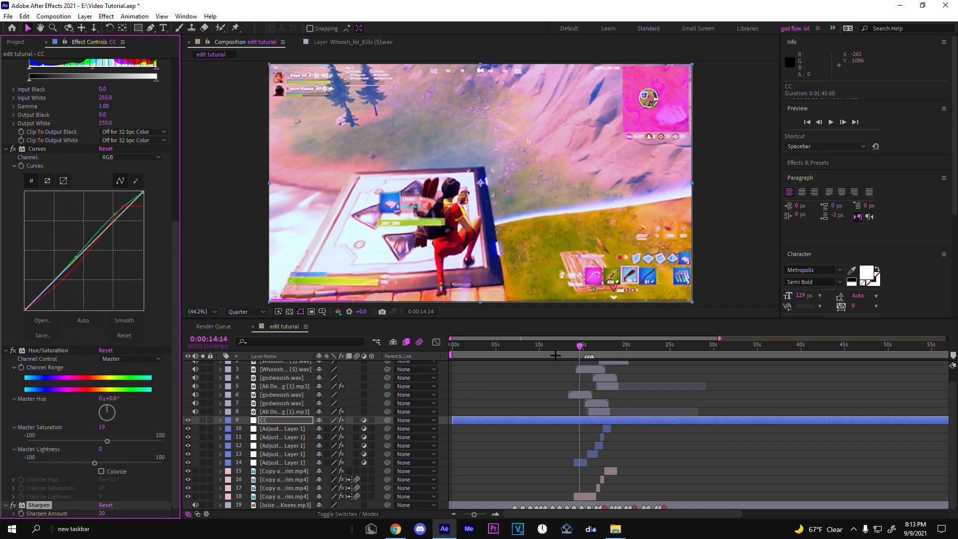
click(574, 345)
key(ctrl+s)
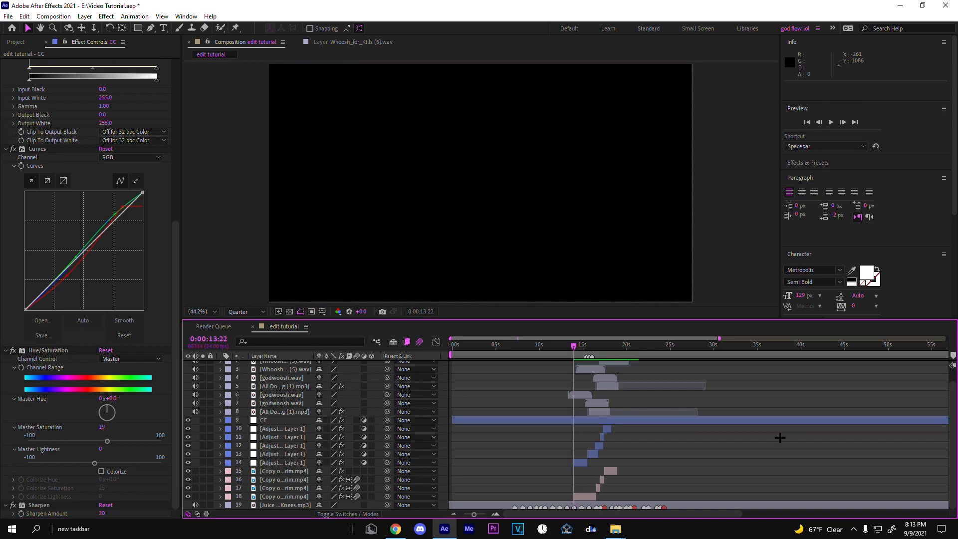